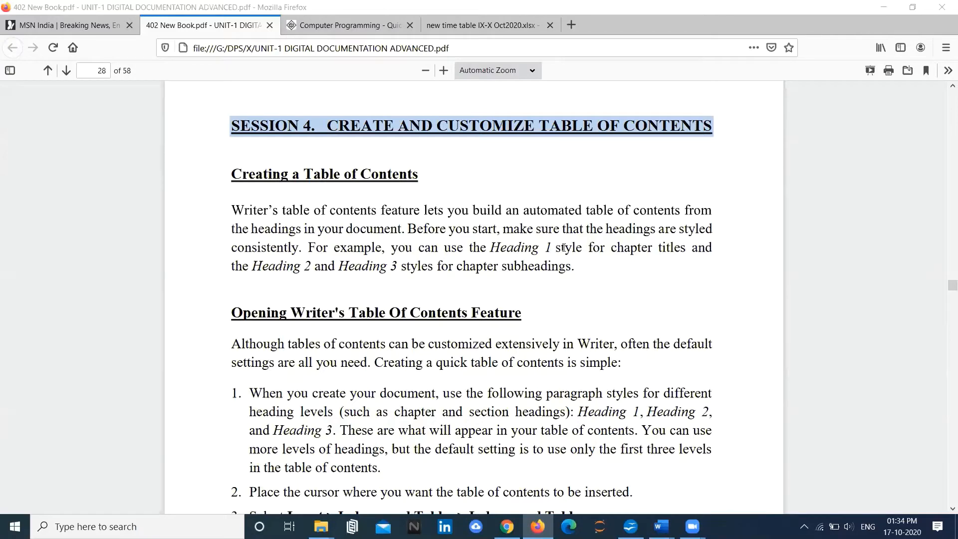
Switch to the Computer Programming Quick Guide page and check the selected tutorial text back to its Overview heading
left_click(339, 23)
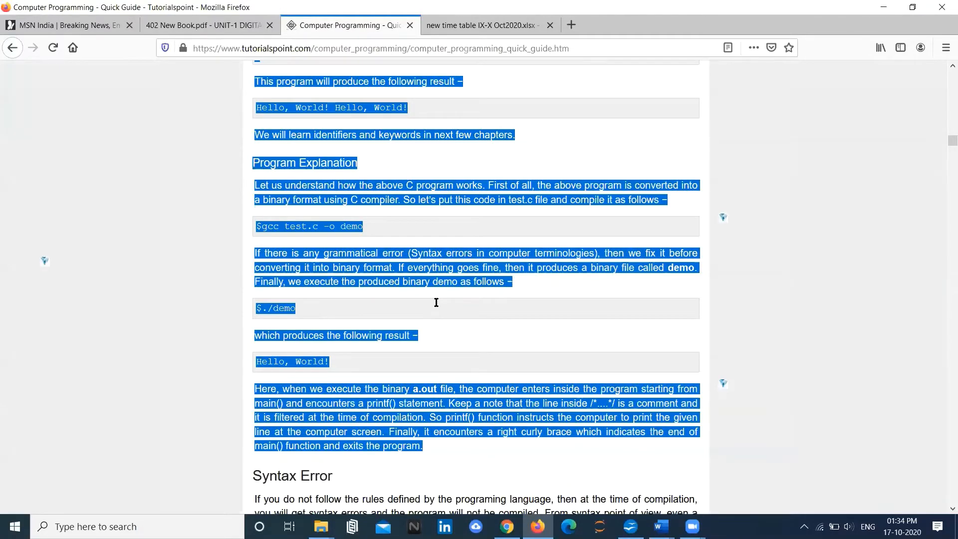
scroll(436, 302, "up", 10)
scroll(436, 302, "up", 15)
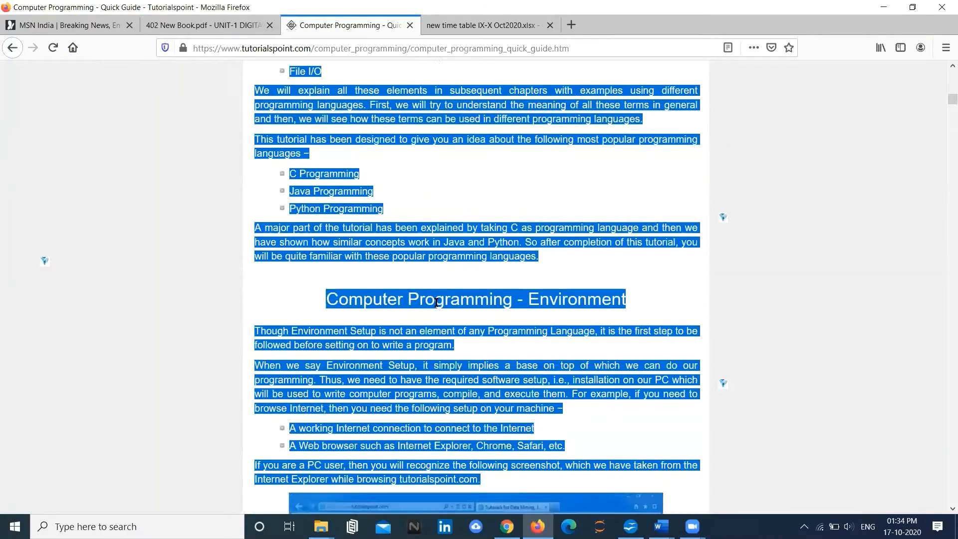
scroll(436, 304, "up", 10)
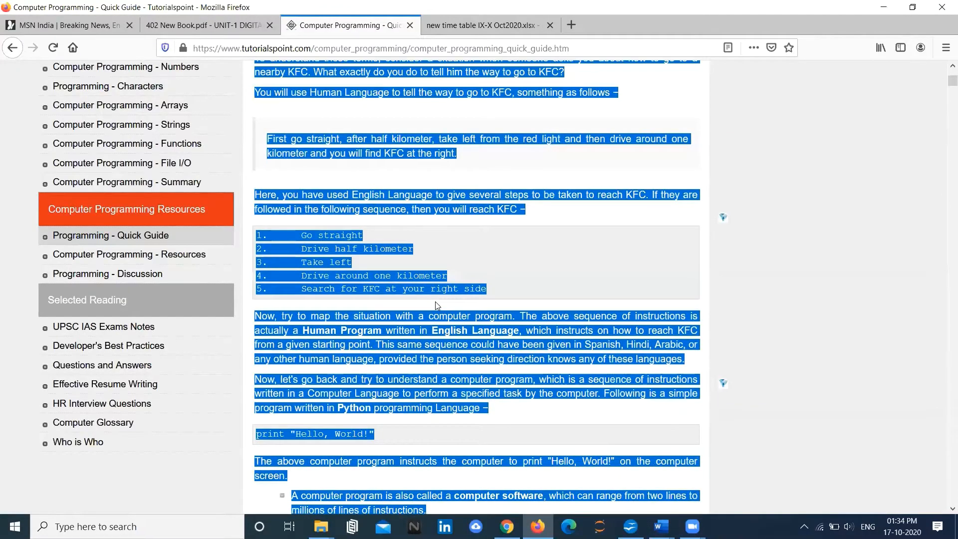
scroll(436, 305, "up", 5)
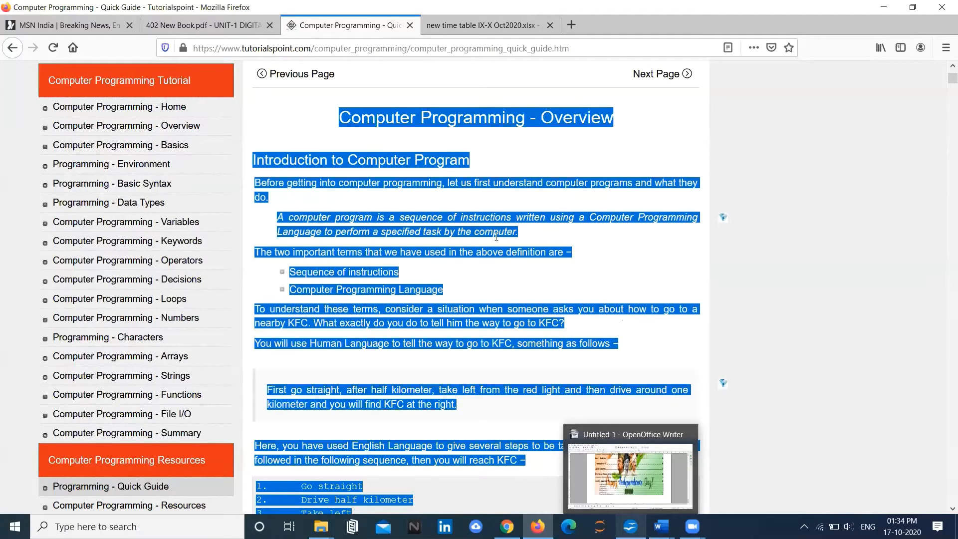
Switch to OpenOffice Writer and paste the copied Computer Programming tutorial text into a new text document
left_click(631, 527)
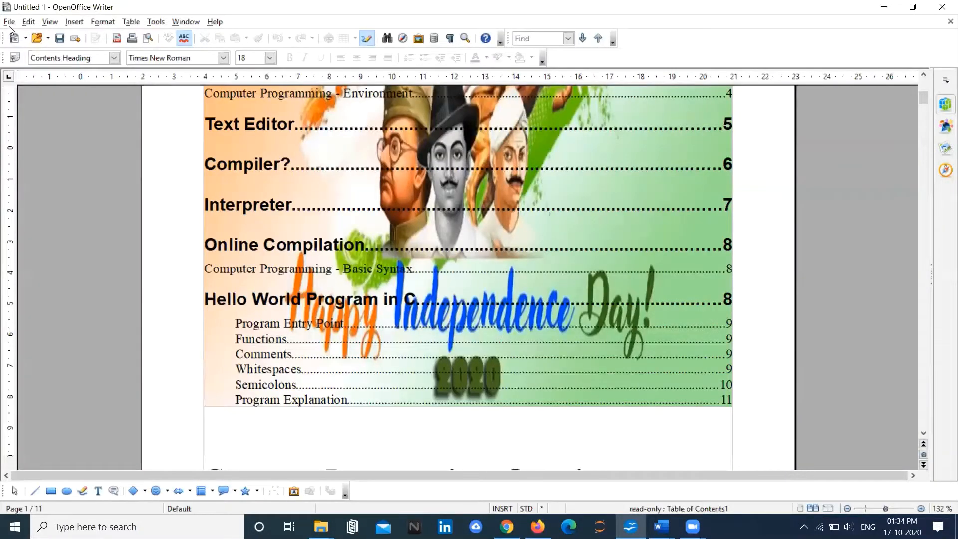
left_click(9, 22)
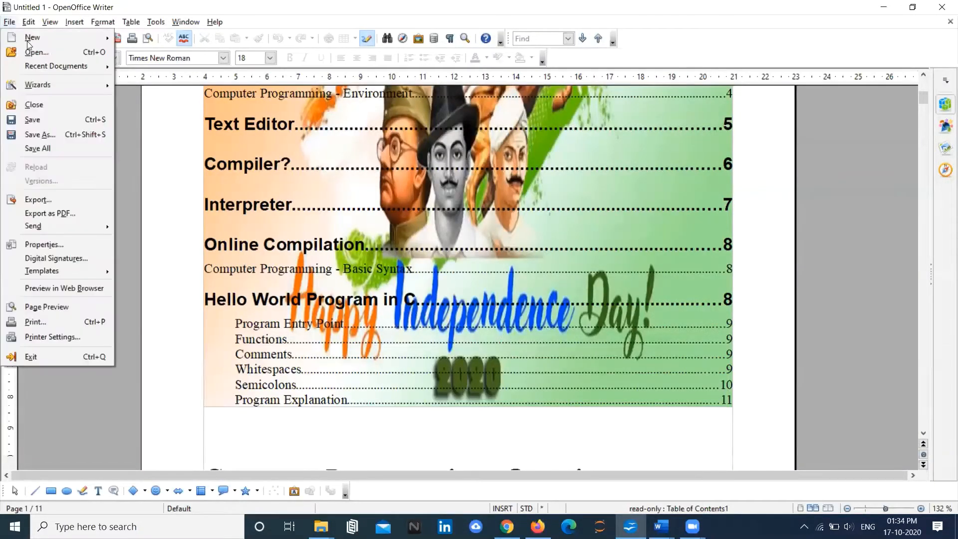
left_click(160, 40)
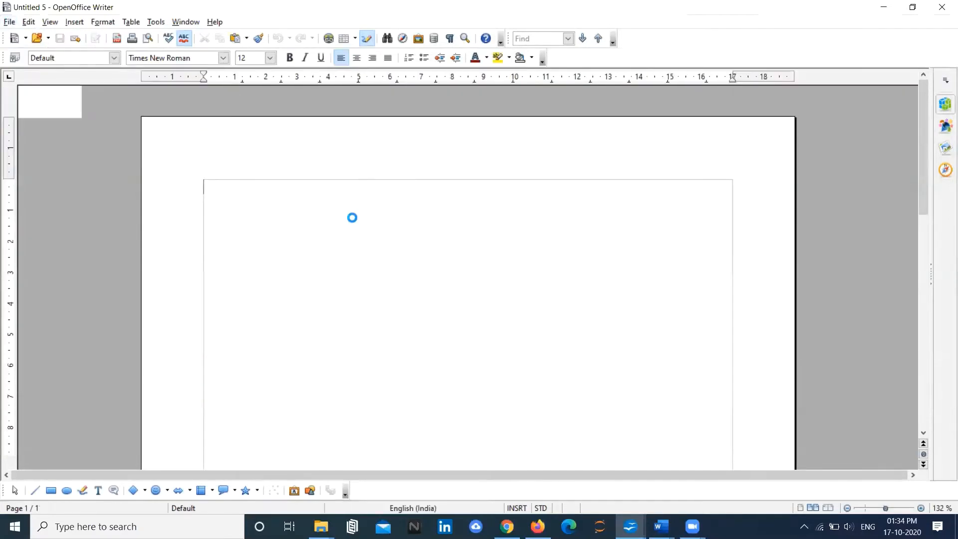
key("ctrl+v")
scroll(353, 218, "up", 20)
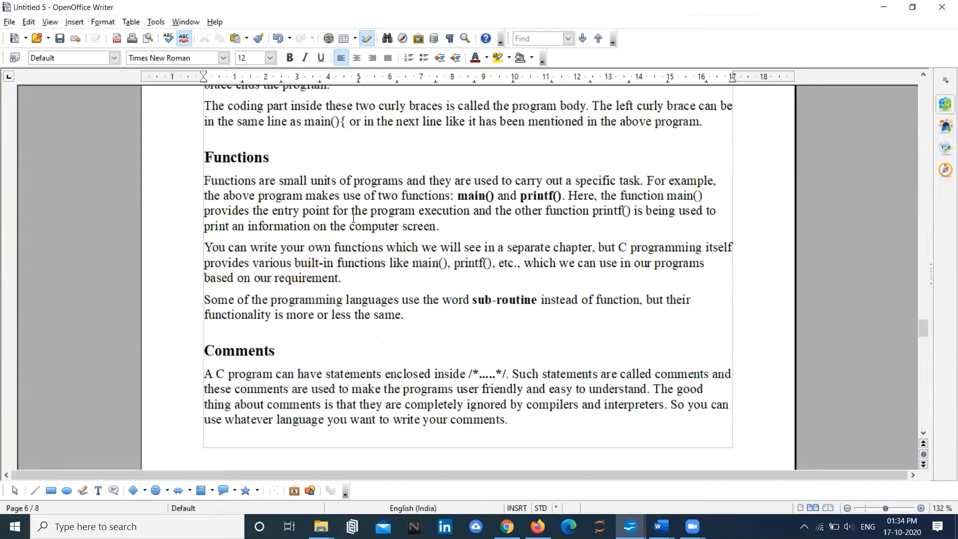
scroll(353, 218, "up", 20)
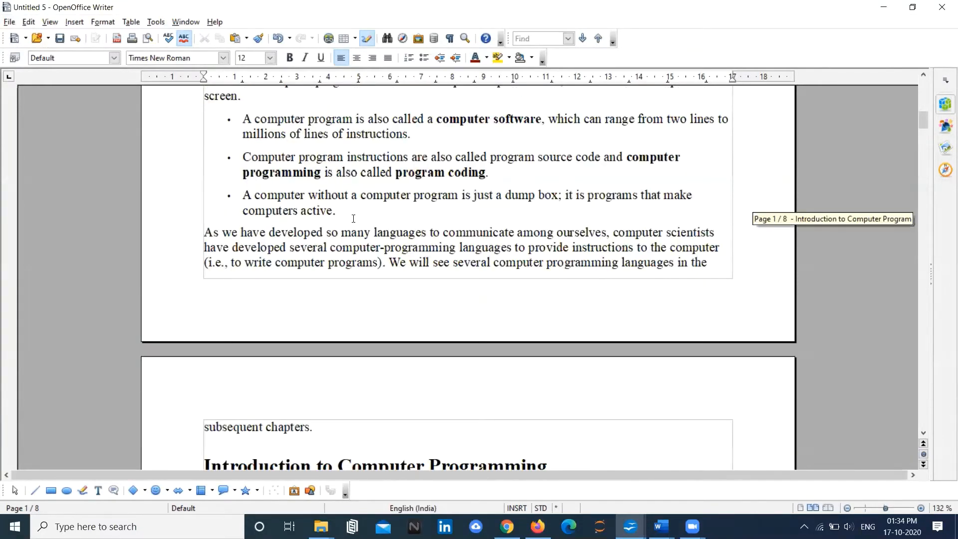
scroll(354, 218, "up", 10)
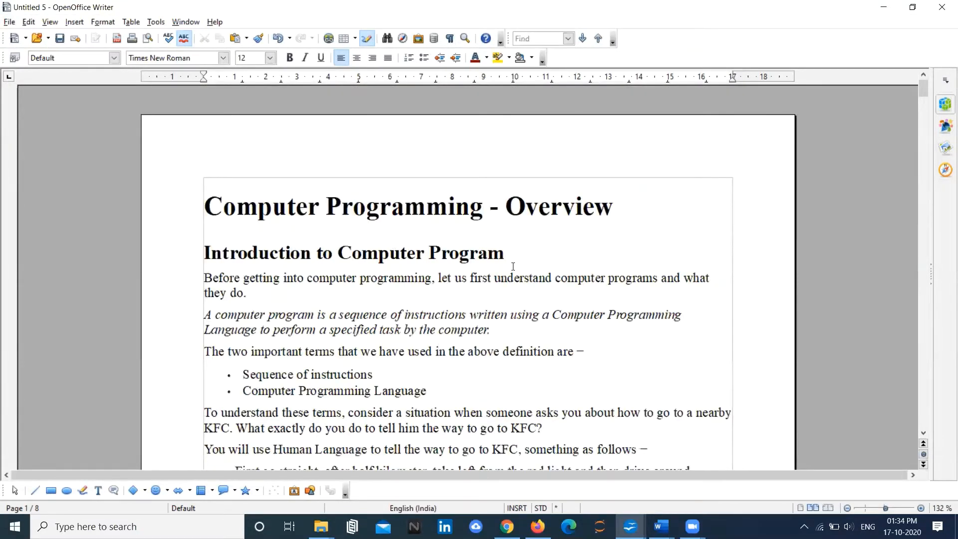
left_click(524, 277)
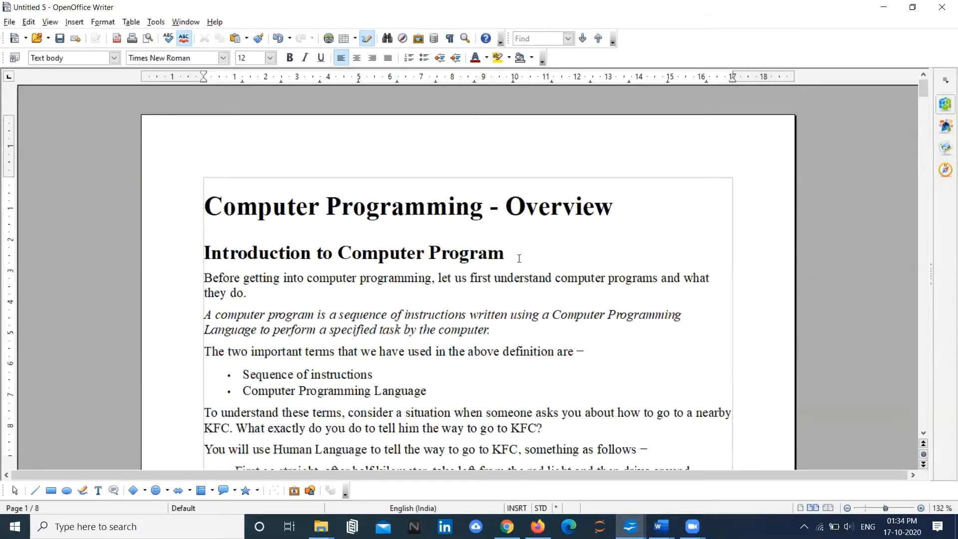
left_click(519, 258)
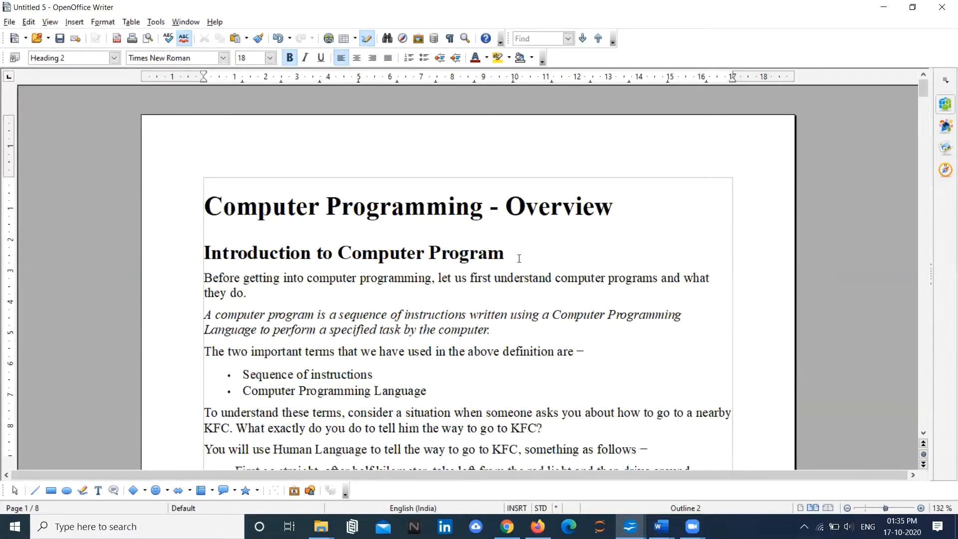
key("shift+Up")
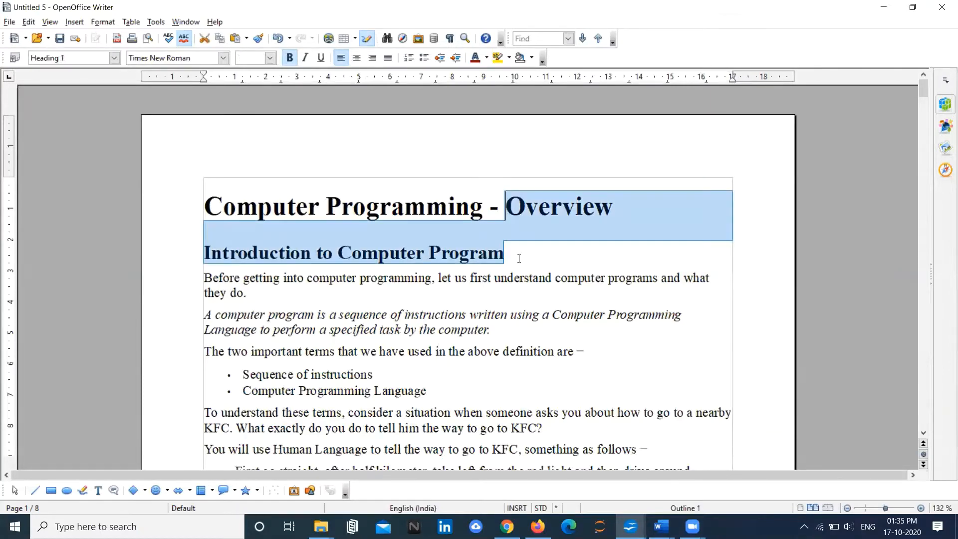
key("Delete")
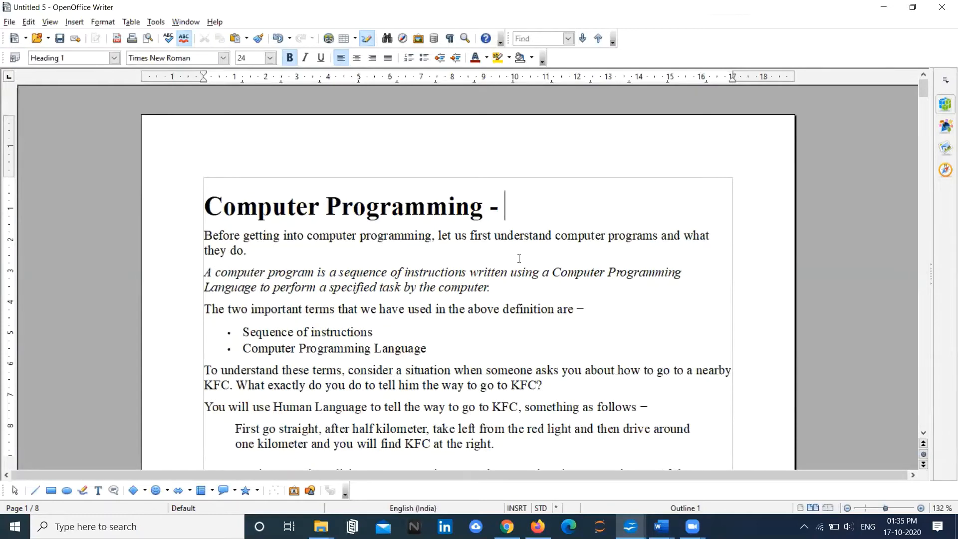
key("ctrl+z")
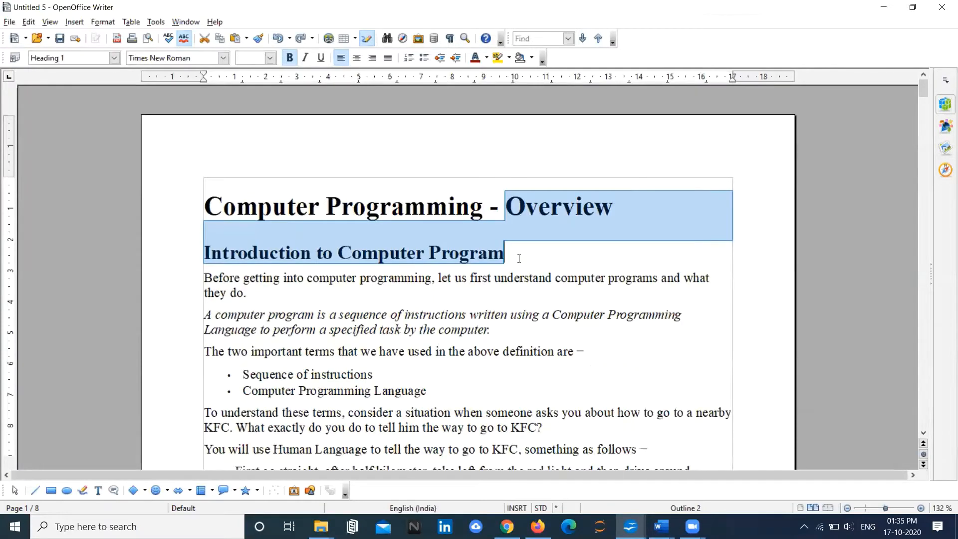
Clear the formatting of the "Computer Programming - Overview" and "Introduction to Computer Program" headings
key("shift+Home")
key("Down")
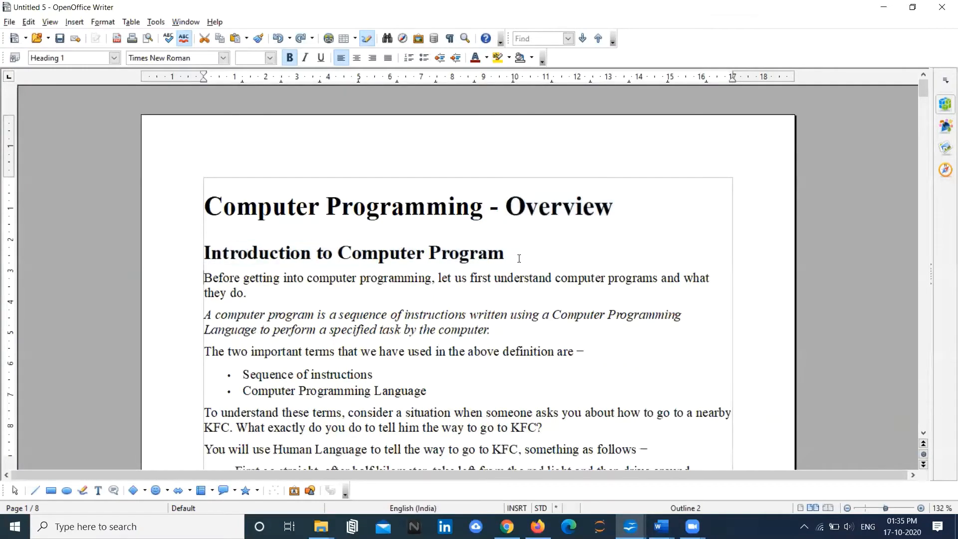
key("Left")
key("shift+Up")
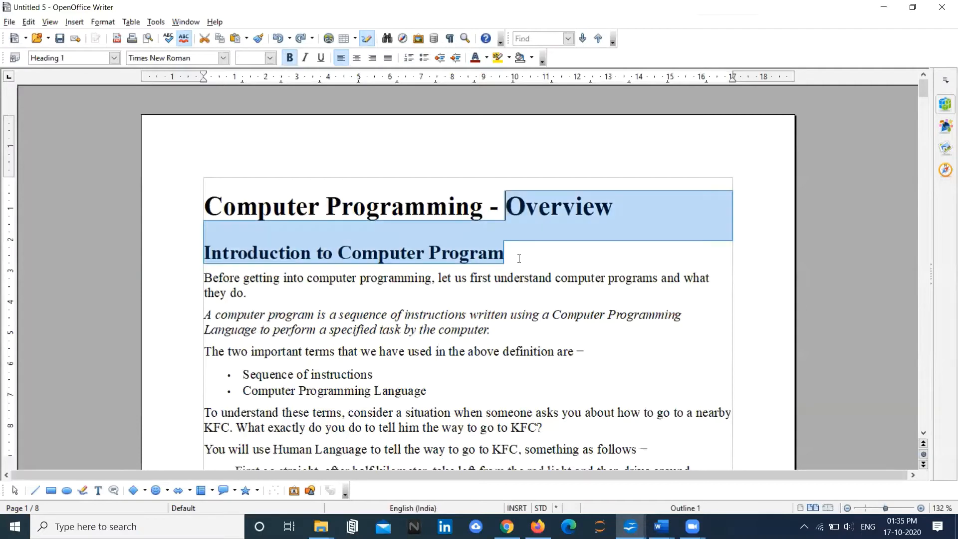
key("shift+Home")
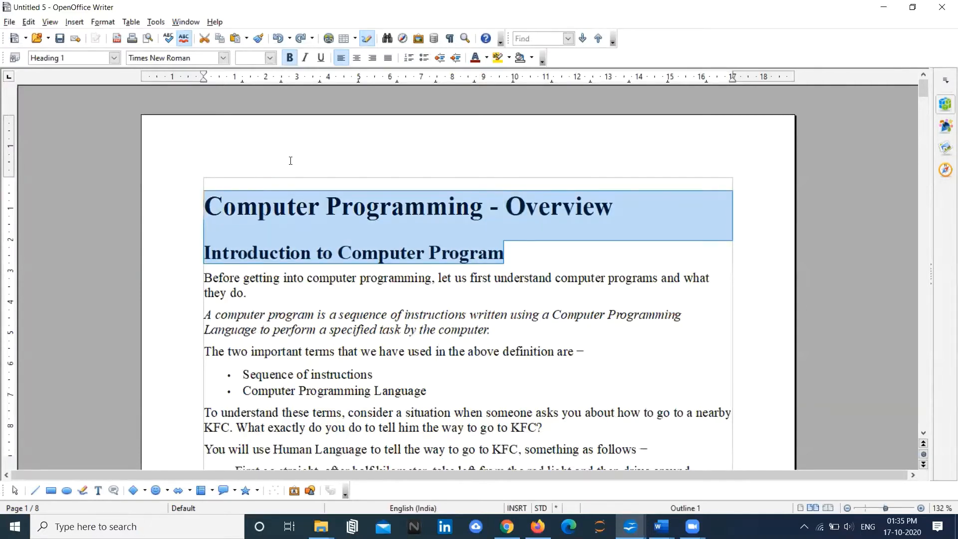
left_click(115, 58)
left_click(94, 82)
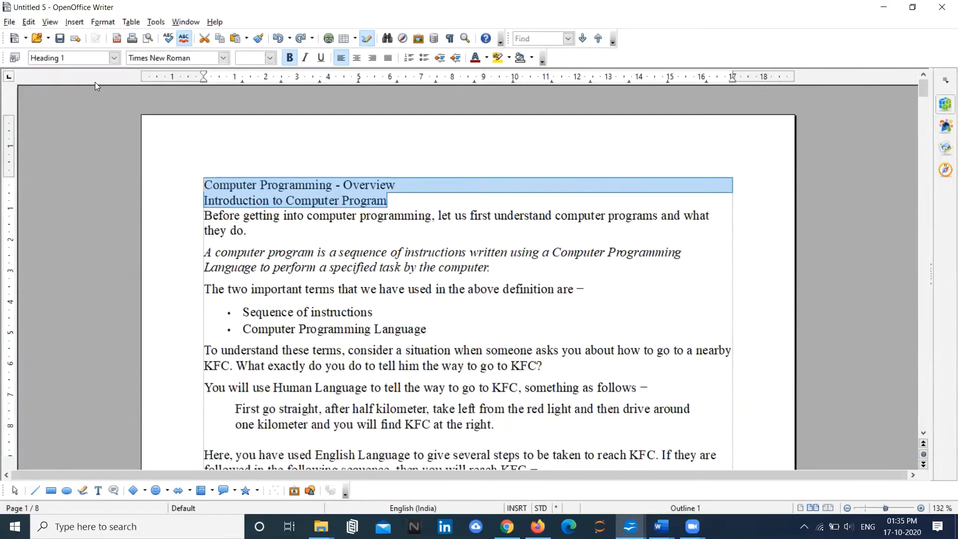
left_click(436, 255)
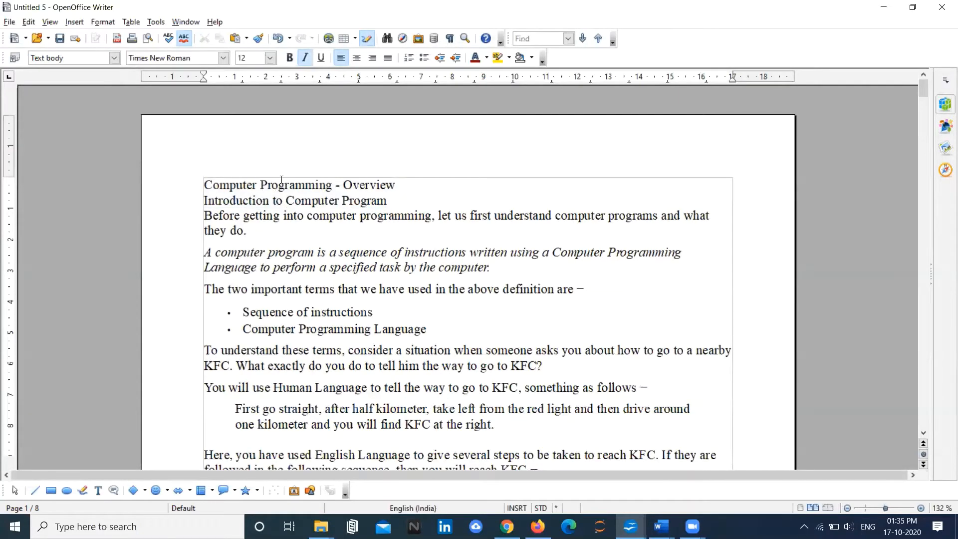
Show the Styles and Formatting window and apply the Heading 1 style to the "Computer Programming - Overview" line
left_click(104, 22)
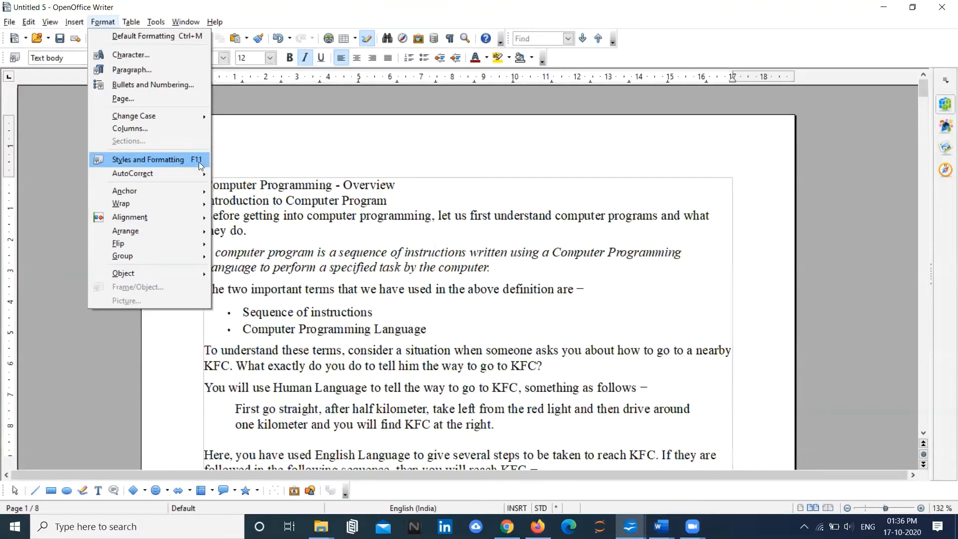
left_click(314, 204)
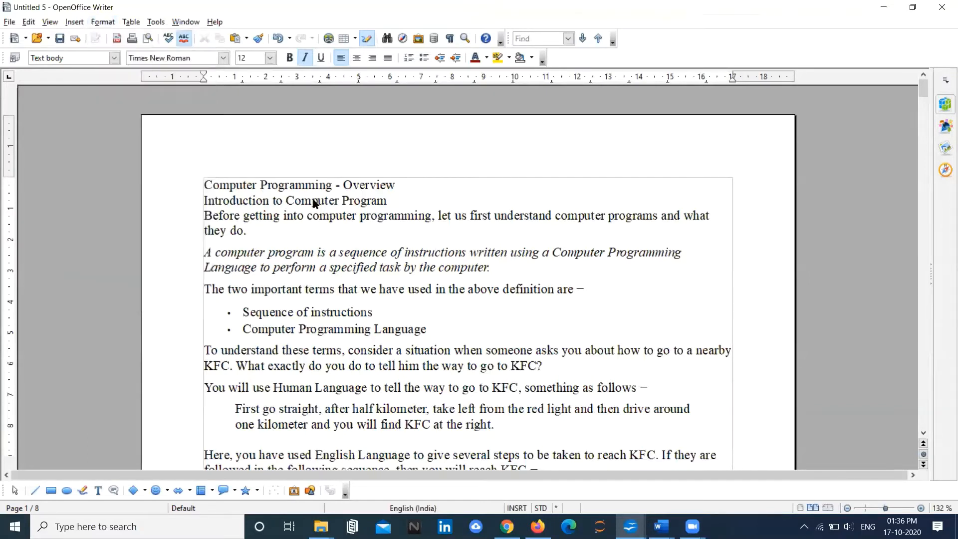
left_click(15, 59)
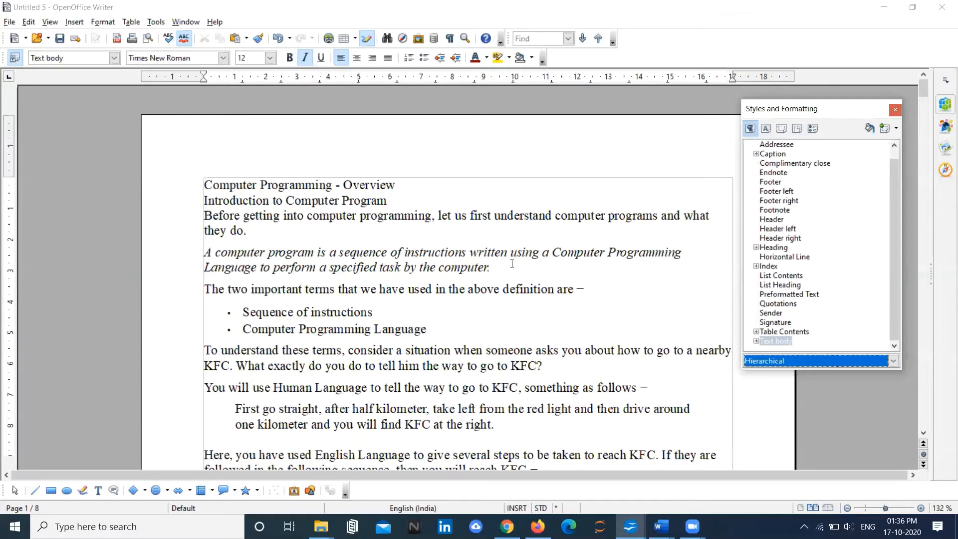
triple_click(307, 186)
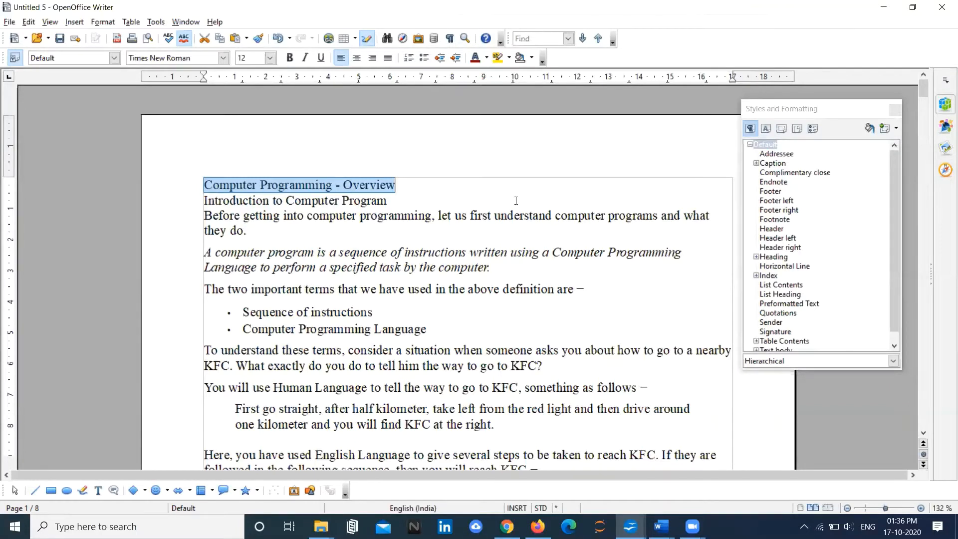
left_click(756, 258)
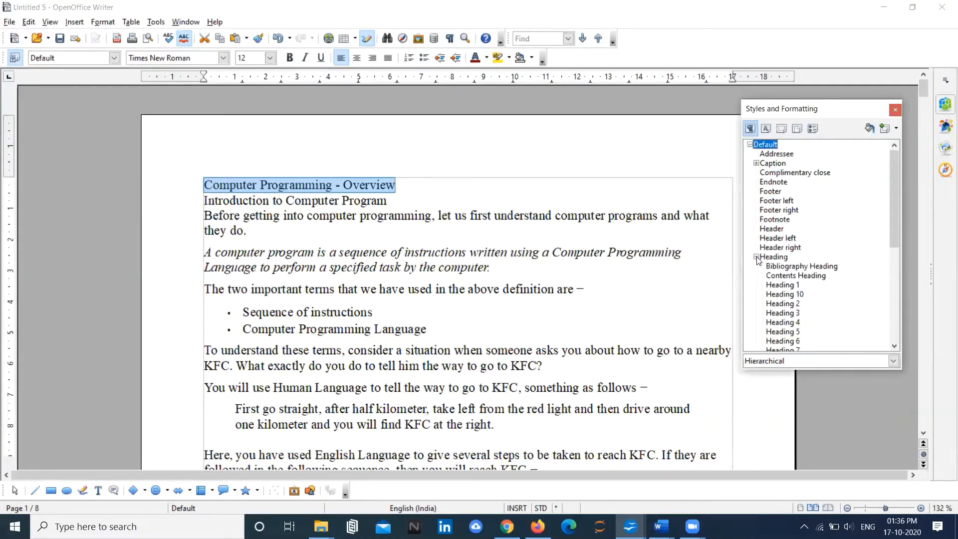
double_click(783, 287)
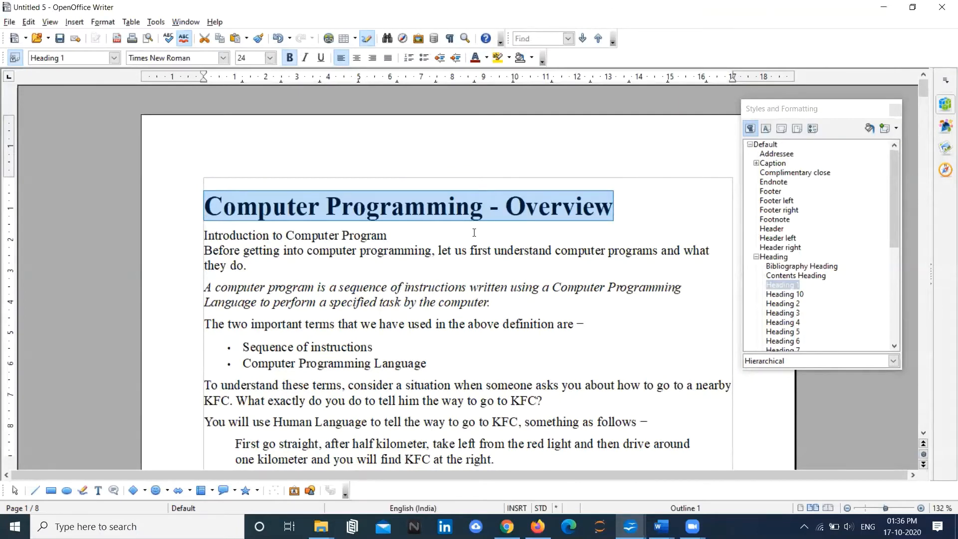
Apply the Heading 2 style to the "Introduction to Computer Program" line and close the Styles and Formatting window
triple_click(281, 235)
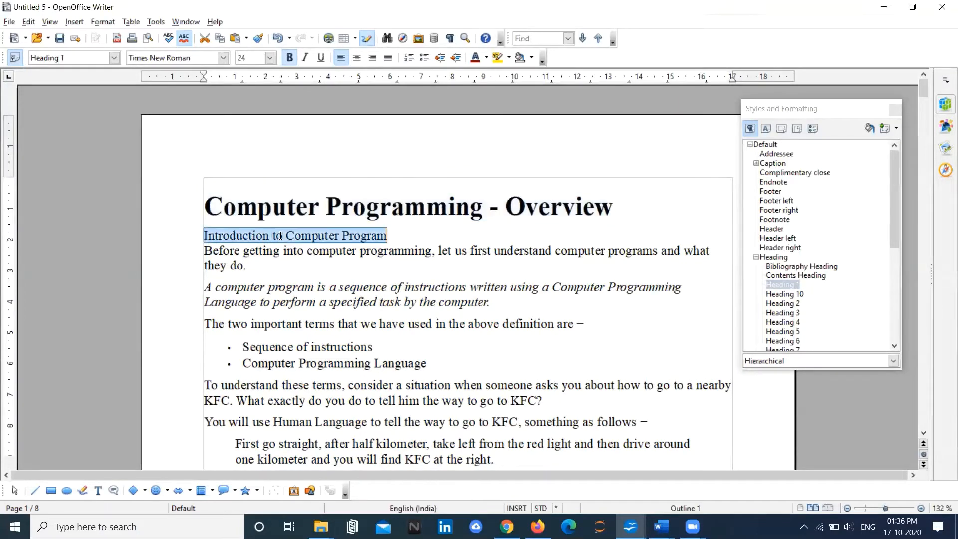
double_click(782, 305)
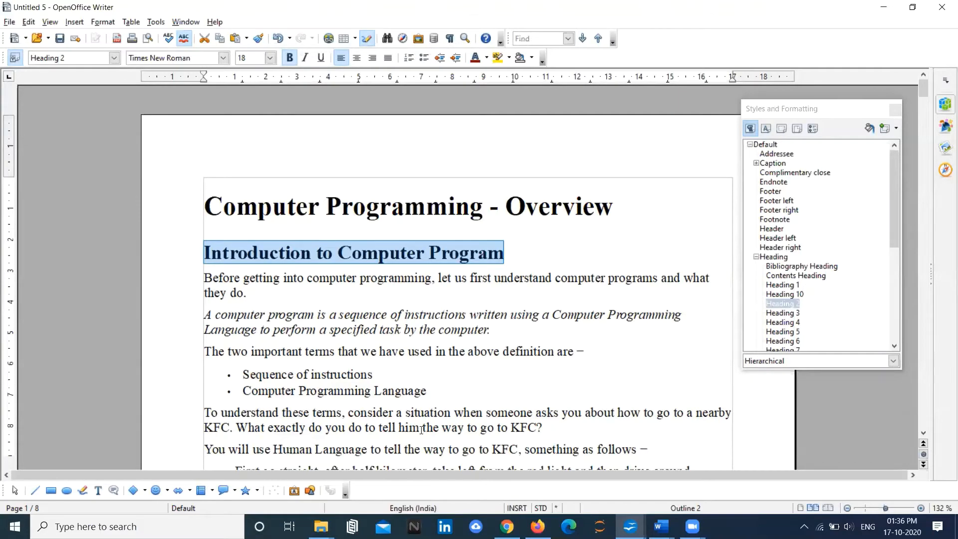
scroll(421, 429, "down", 15)
scroll(420, 429, "down", 15)
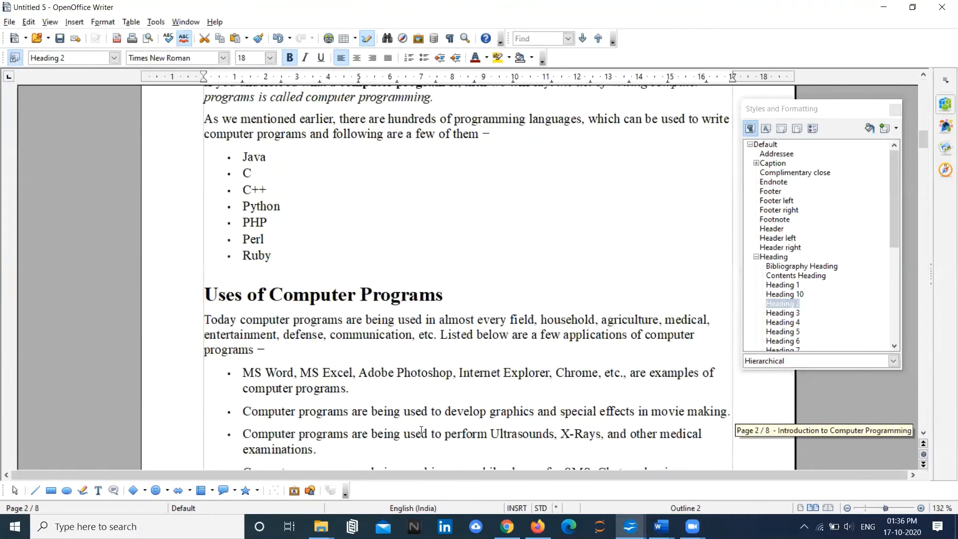
scroll(421, 430, "up", 20)
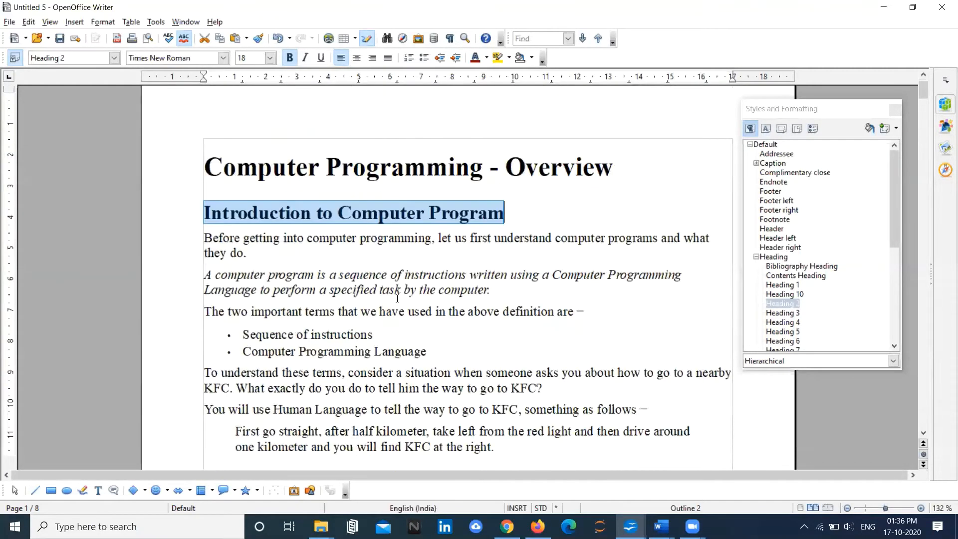
scroll(397, 298, "up", 1)
left_click(518, 260)
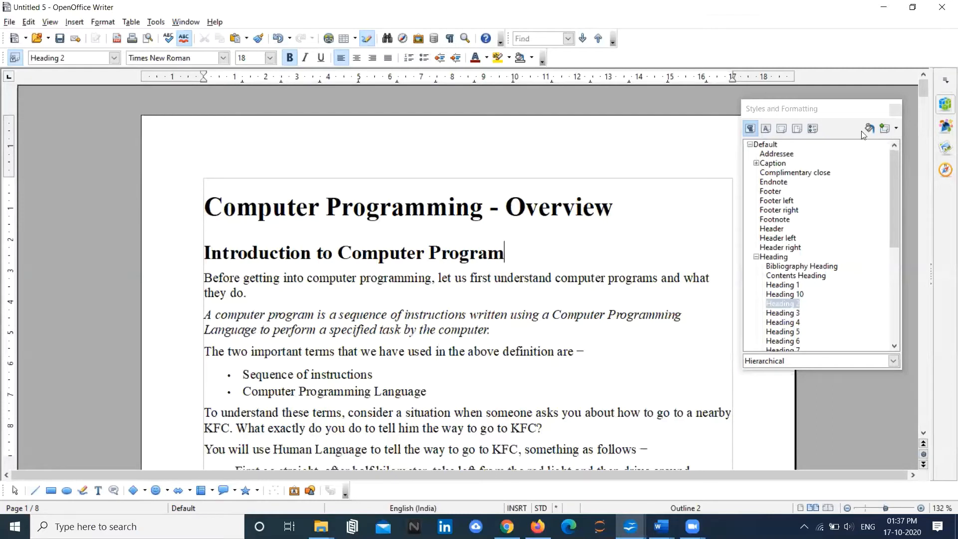
left_click(900, 109)
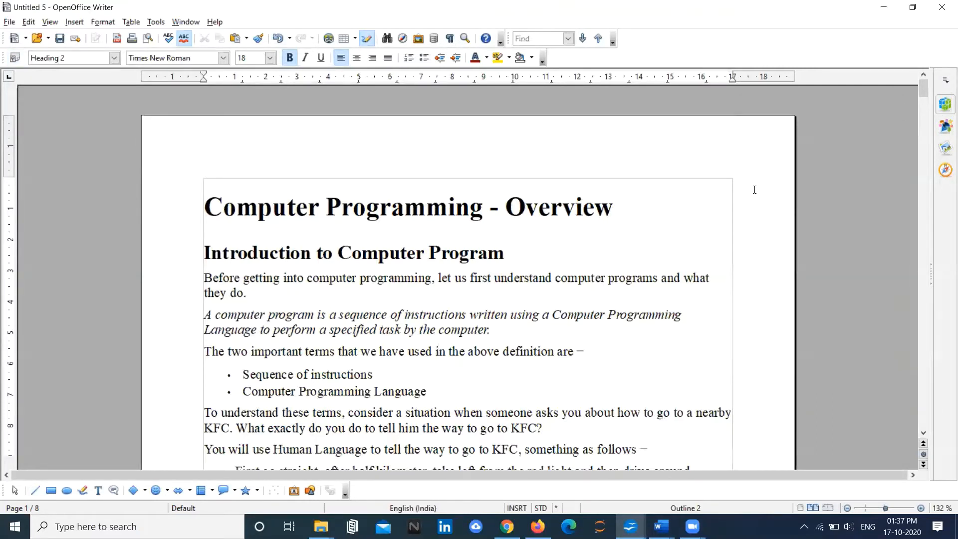
Add an empty line above the "Computer Programming - Overview" title and place the cursor in it
left_click(209, 209)
key("Return")
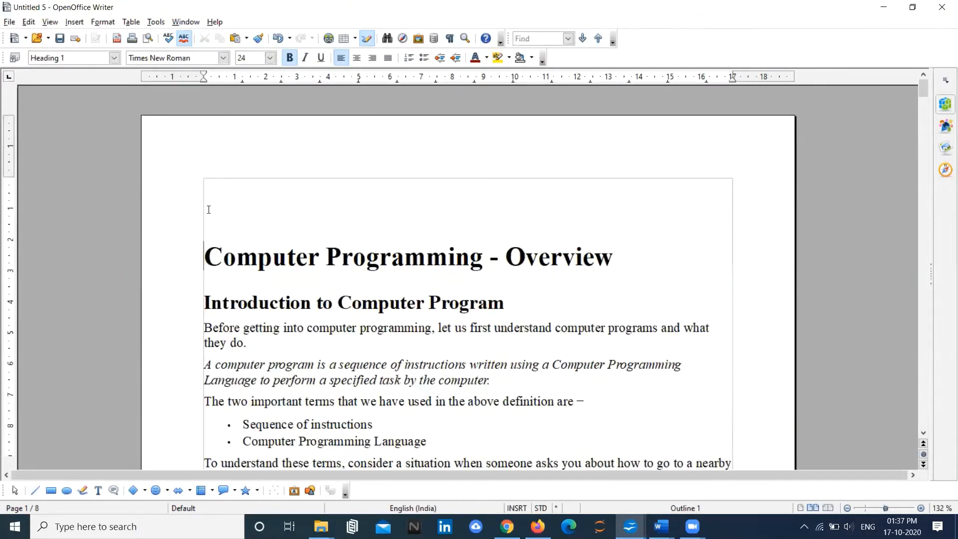
left_click(218, 203)
Start inserting an index on the empty line, shorten its title to "Contents" and choose the Table of Contents type
left_click(74, 22)
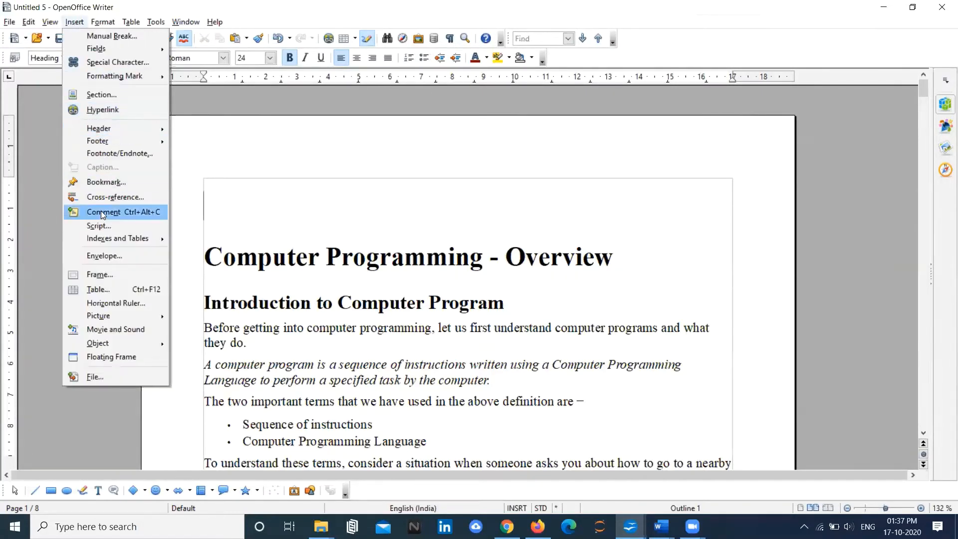
mouse_move(92, 240)
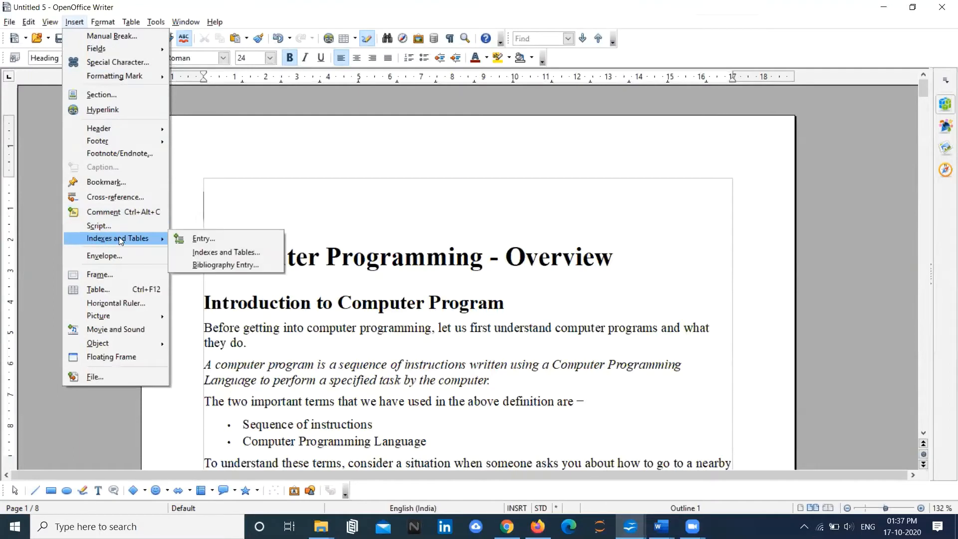
left_click(221, 254)
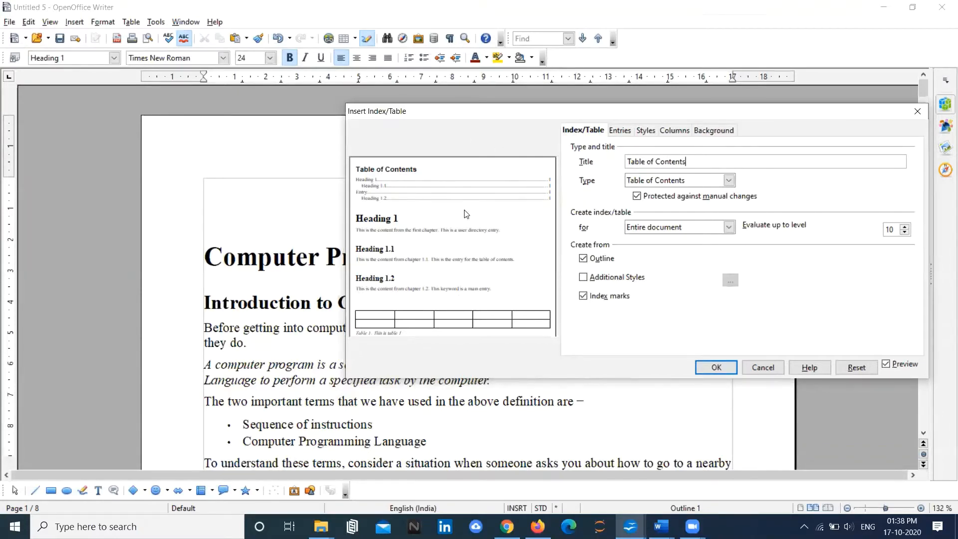
left_click(656, 161)
key("BackSpace")
key("BackSpace")
key("BackSpace")
key("BackSpace")
key("BackSpace")
key("BackSpace")
key("BackSpace")
key("BackSpace")
key("BackSpace")
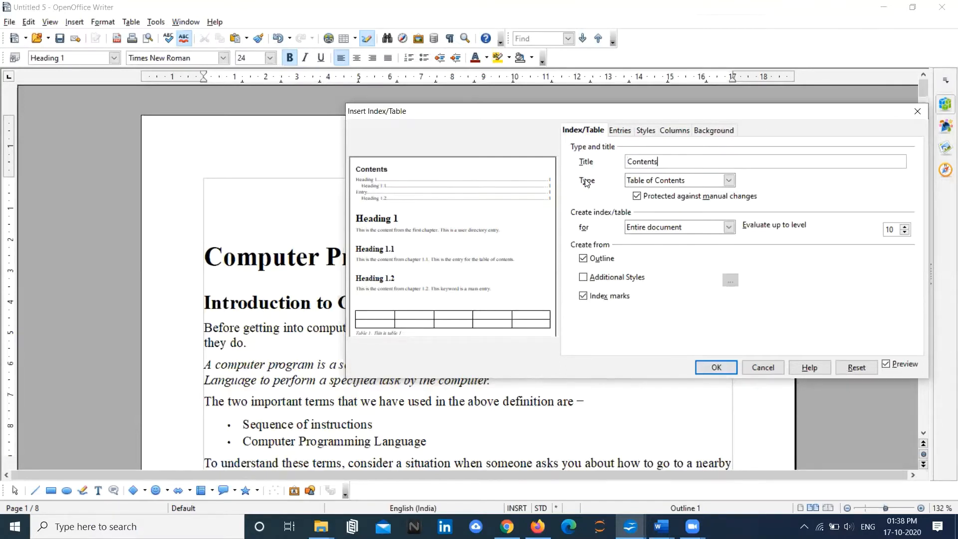
left_click(729, 181)
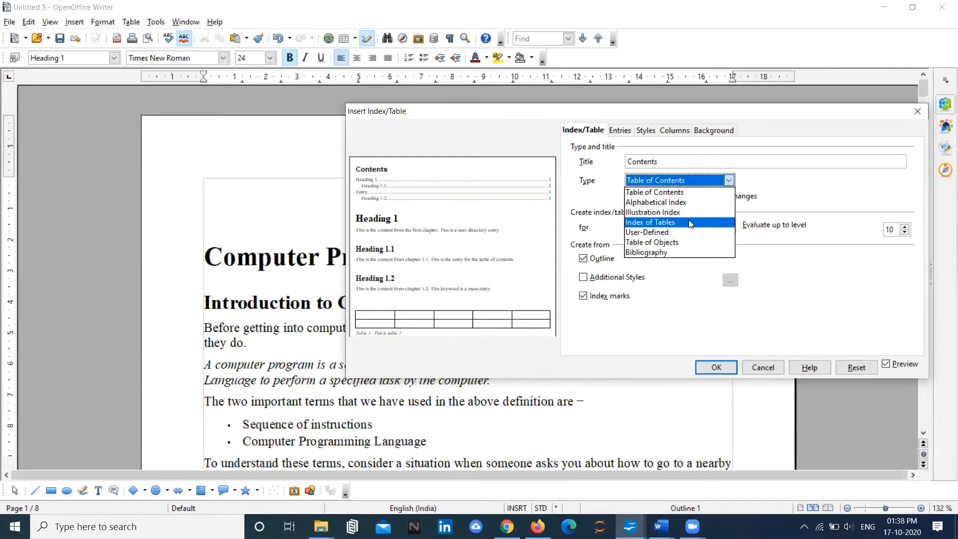
left_click(681, 192)
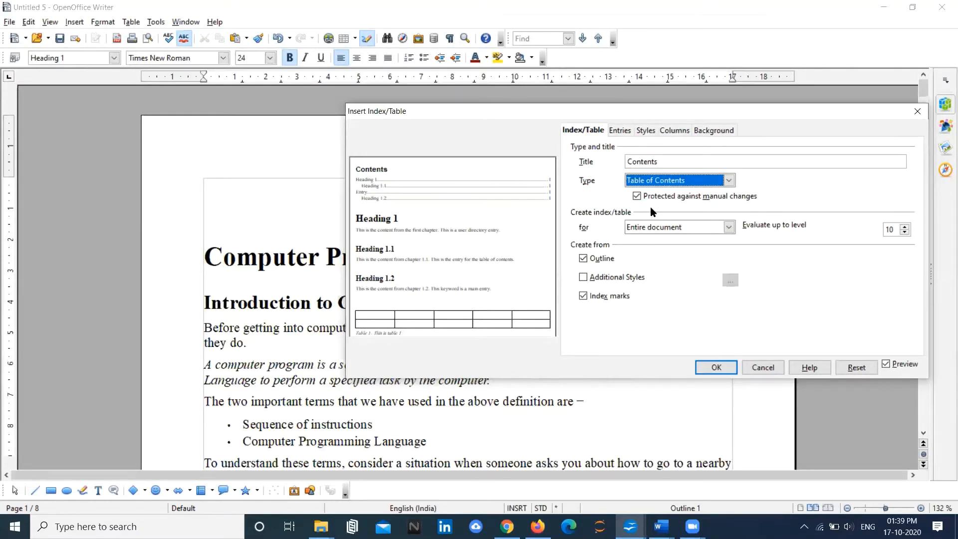
Switch protection against manual changes off and back on, and change the index scope to Chapter and back to Entire document
left_click(637, 196)
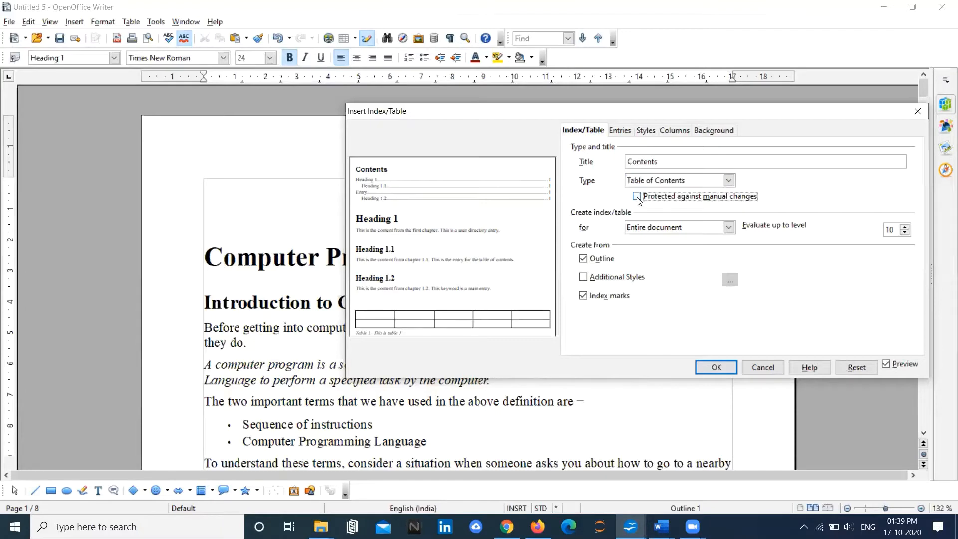
left_click(637, 196)
left_click(695, 229)
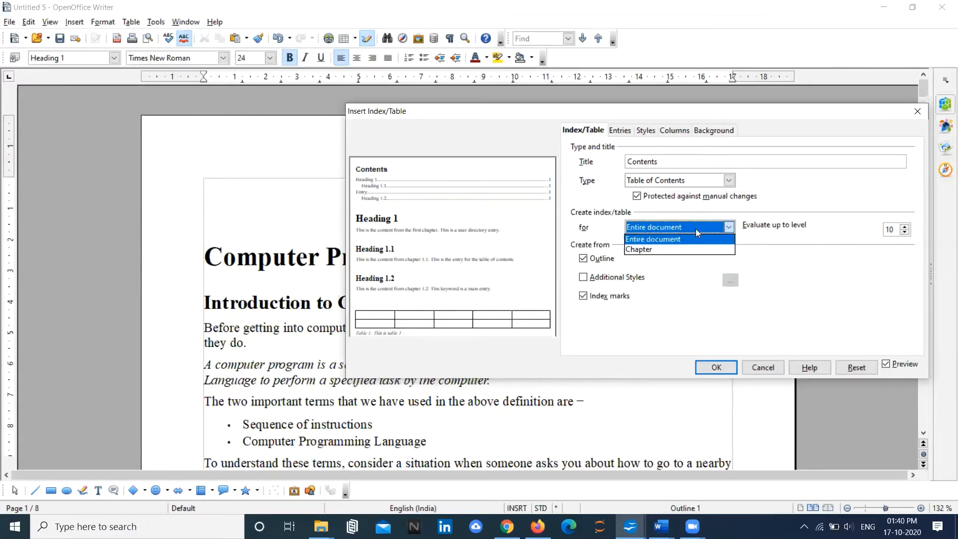
left_click(653, 248)
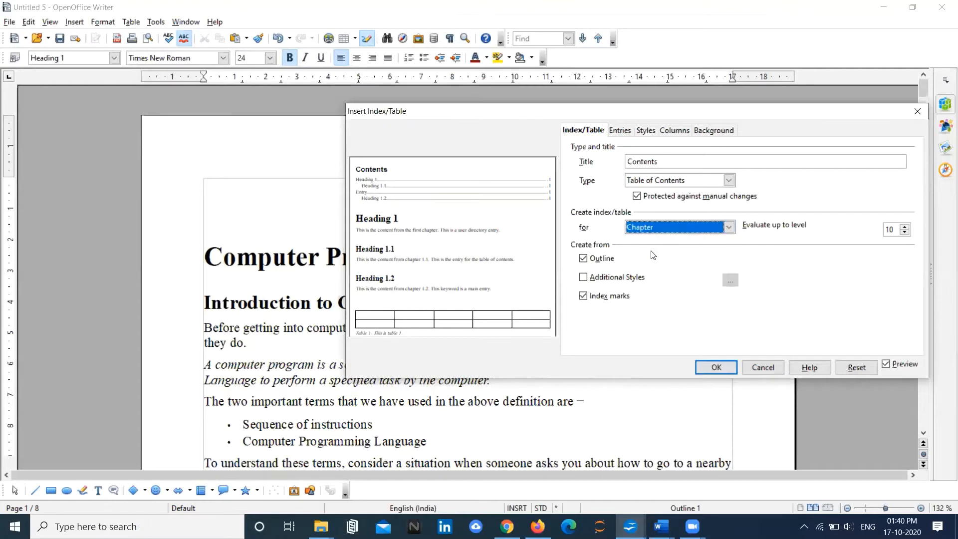
left_click(714, 229)
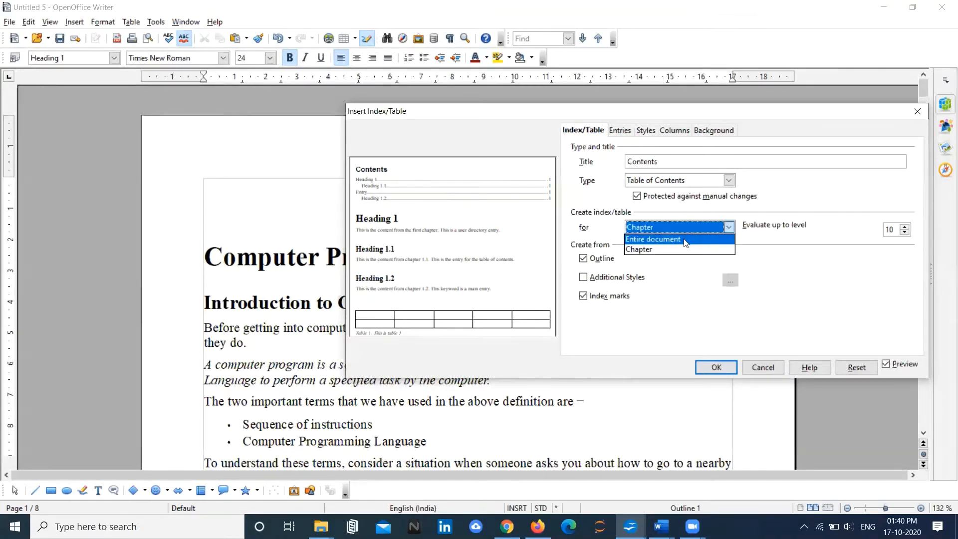
left_click(686, 238)
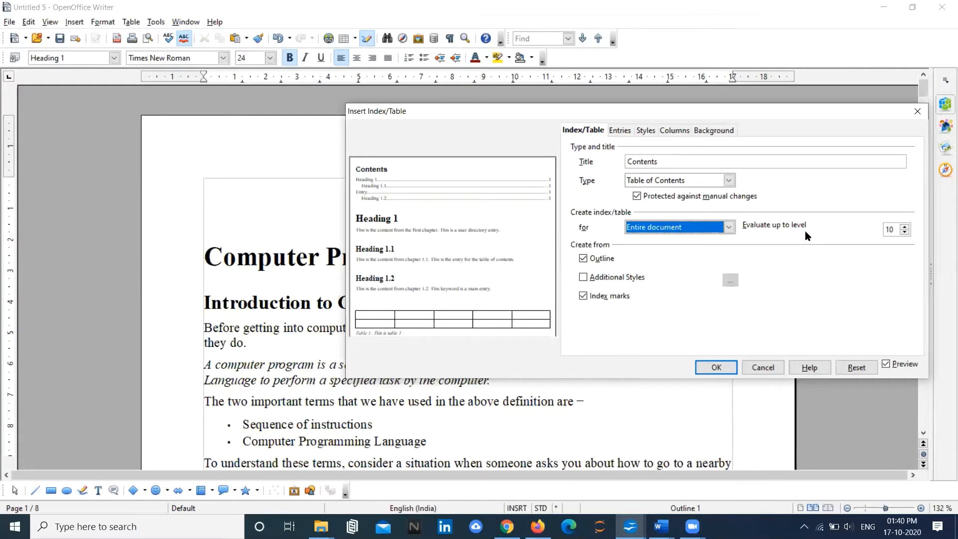
Set the table of contents to evaluate up to level 3 and insert it
left_click(896, 233)
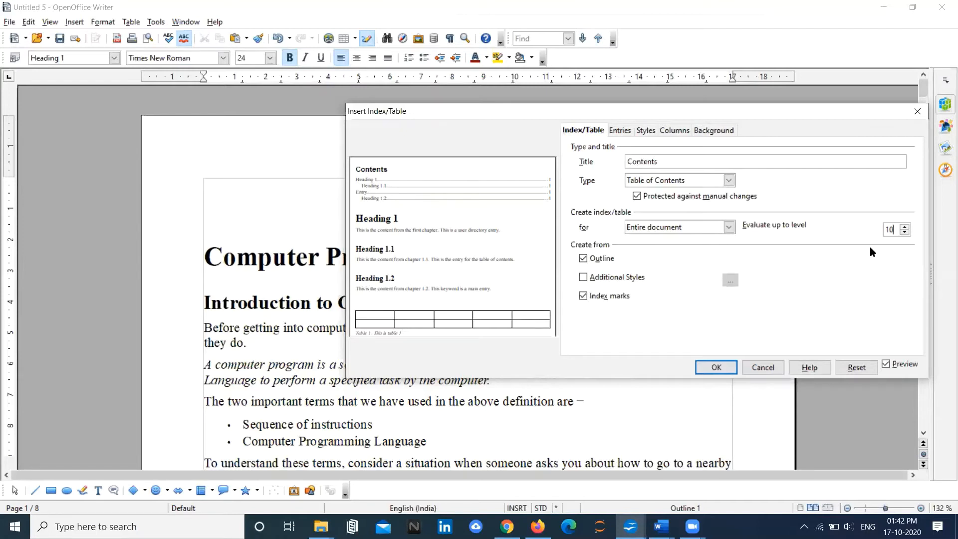
key("BackSpace")
key("BackSpace")
left_click(716, 368)
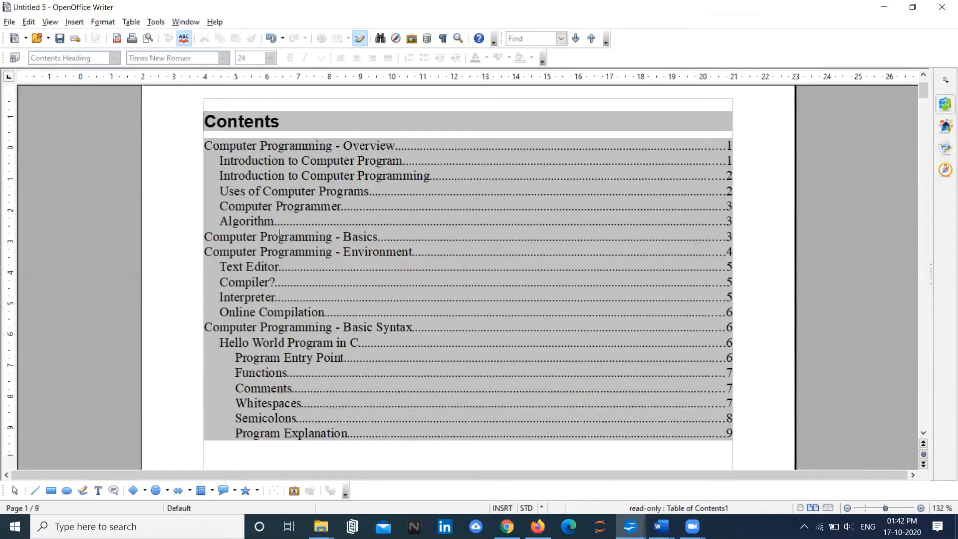
Highlight the Contents title and the Overview, Basics and Environment entries in the inserted table to examine its main headings
double_click(275, 122)
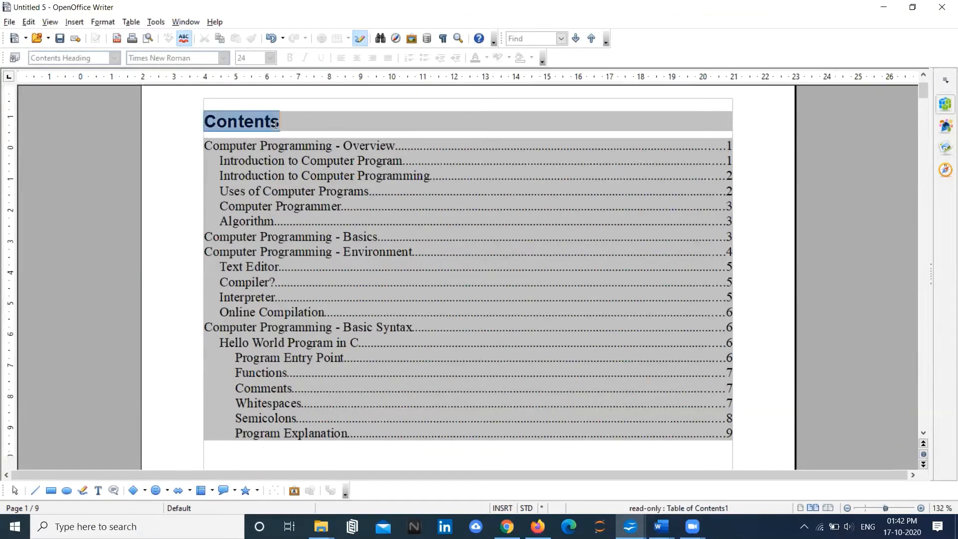
triple_click(283, 144)
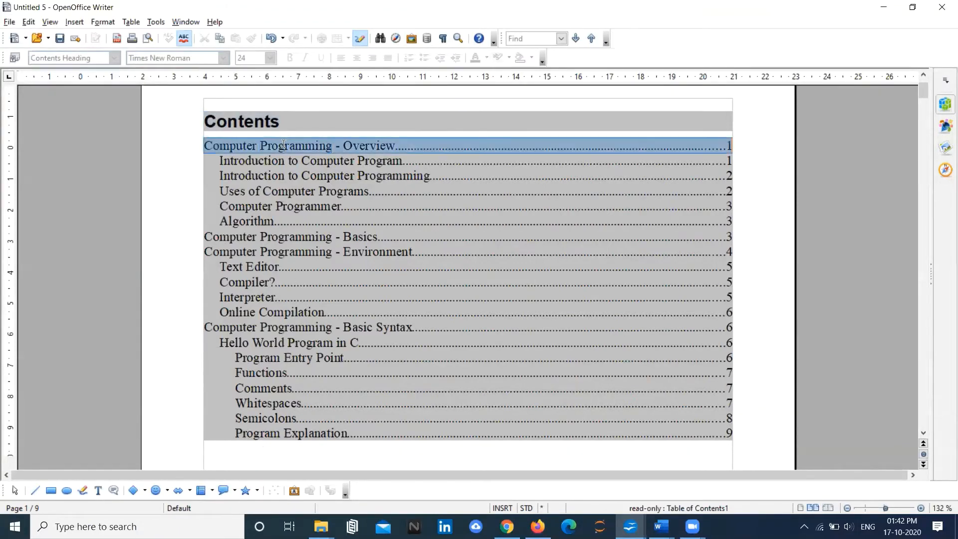
triple_click(272, 238)
double_click(270, 253)
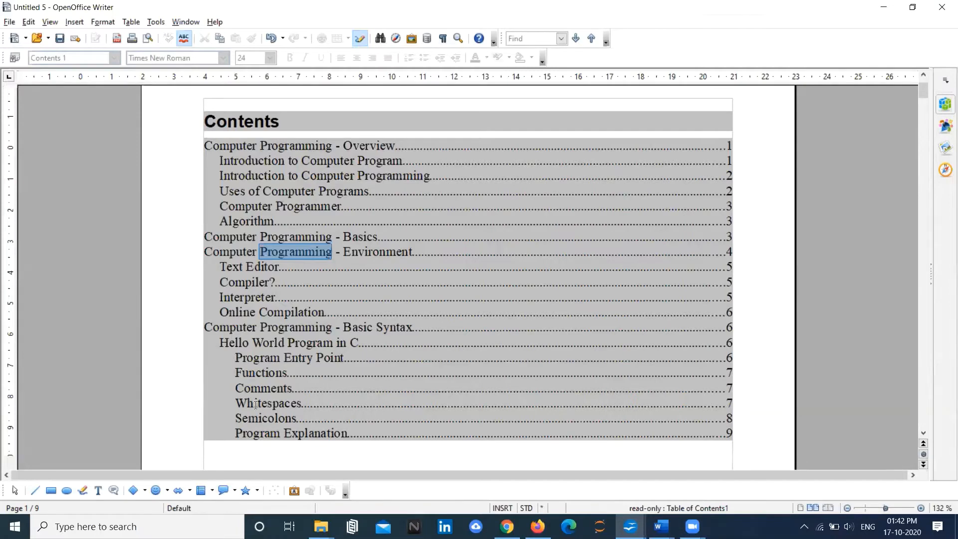
Try to delete the last character of the "Hello World Program in C" entry in the table of contents
left_click(357, 348)
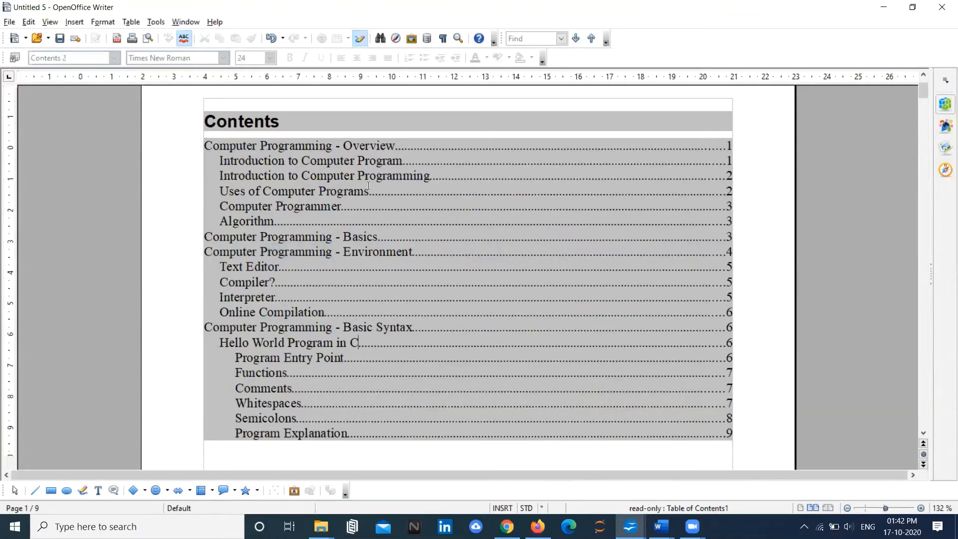
key("BackSpace")
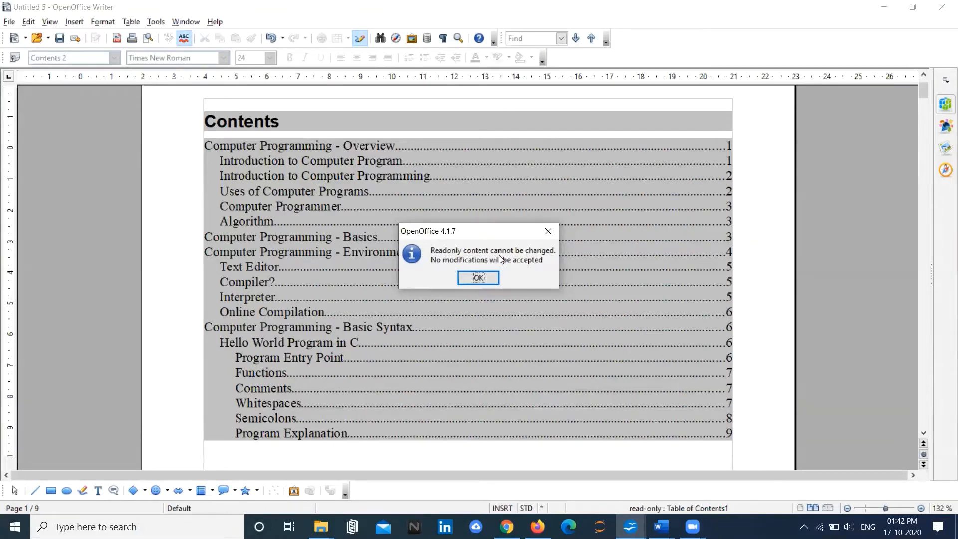
left_click(549, 231)
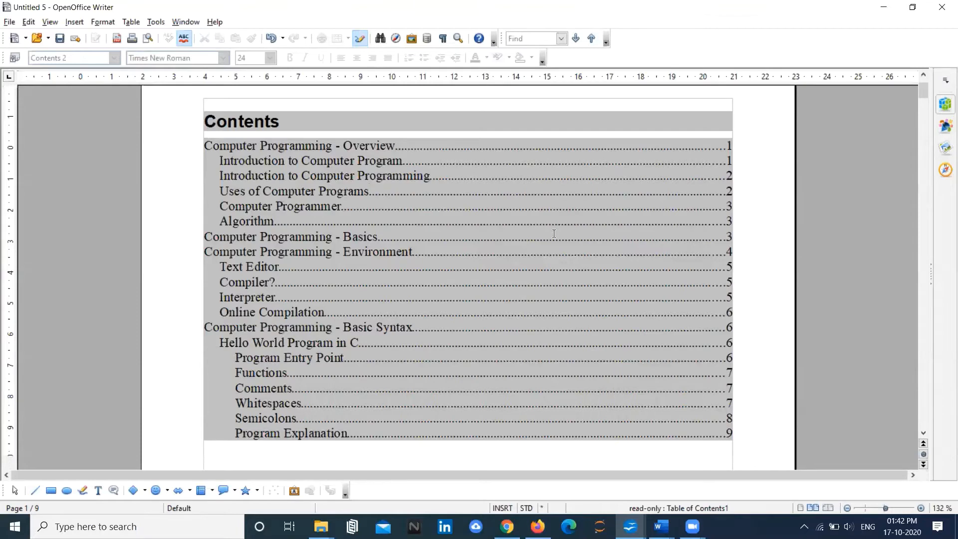
Edit the table of contents to turn off its protection against manual changes
right_click(554, 233)
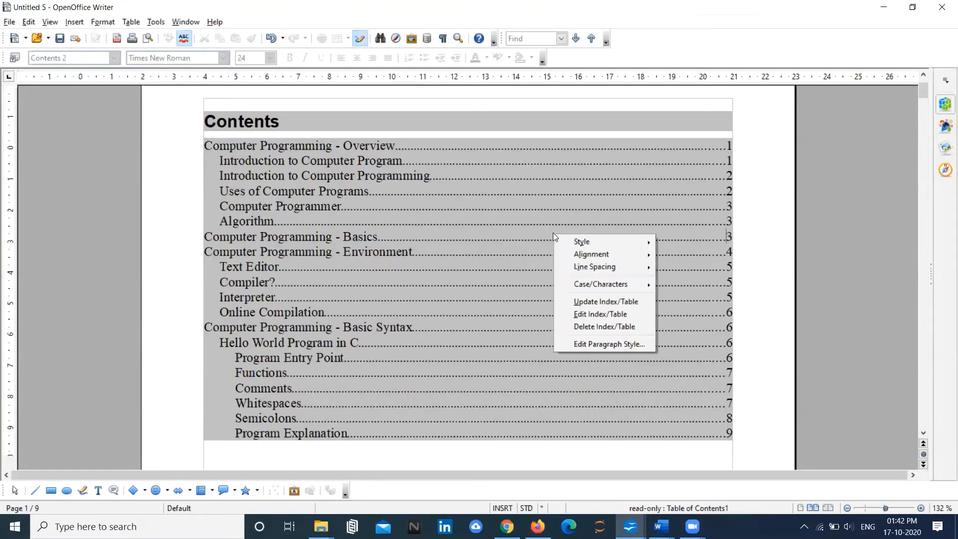
left_click(629, 316)
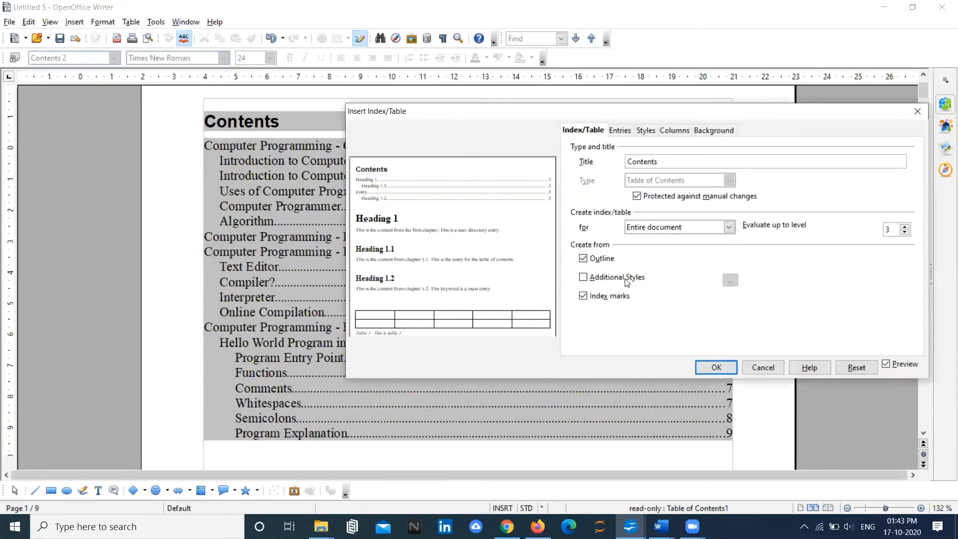
left_click(637, 197)
left_click(714, 367)
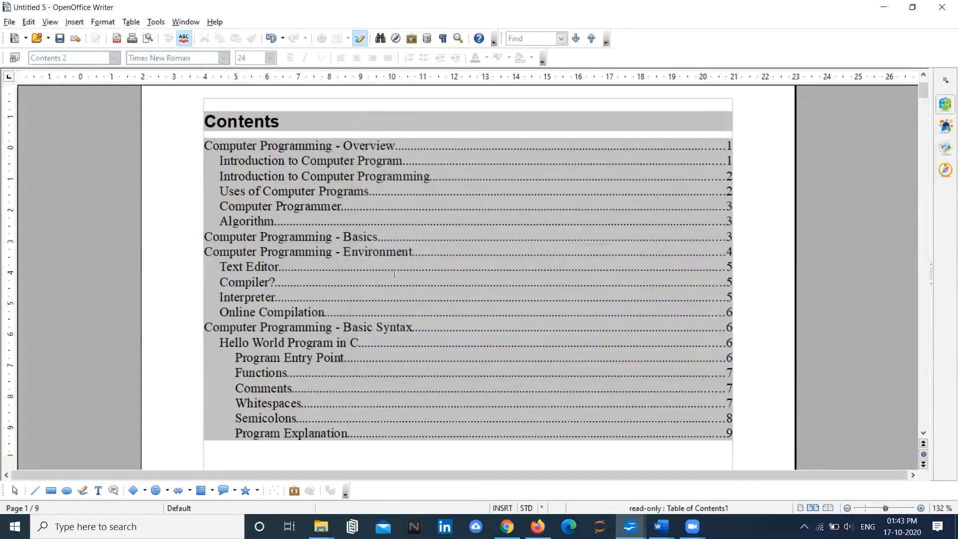
Try replacing the end of the "Computer Programming - Overview" contents entry with "nbvnv", and undo the edits
left_click(395, 146)
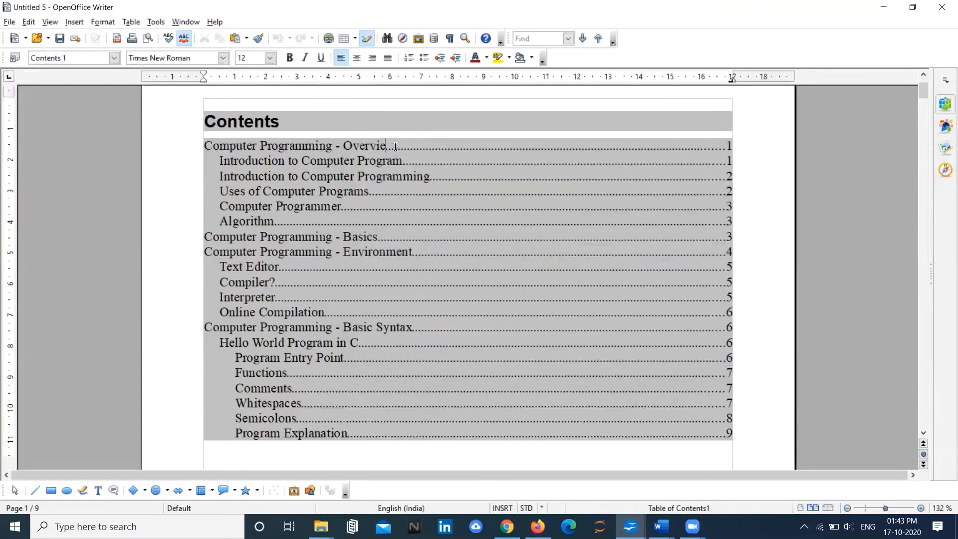
key("BackSpace")
key("BackSpace")
key("BackSpace")
key("BackSpace")
type("nbvnv")
key("ctrl+z")
key("ctrl+z")
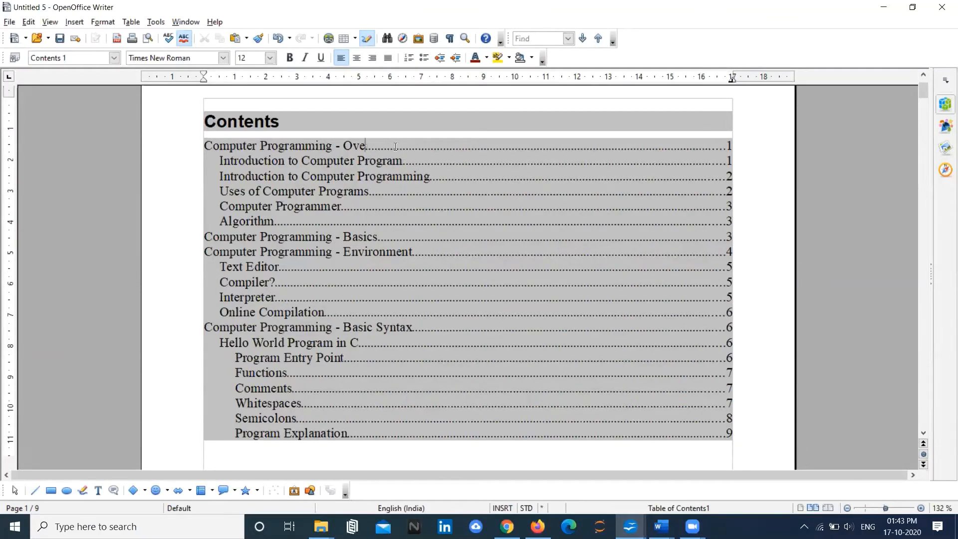
Edit the table of contents to evaluate only up to level 1 and apply the change
left_click(475, 209)
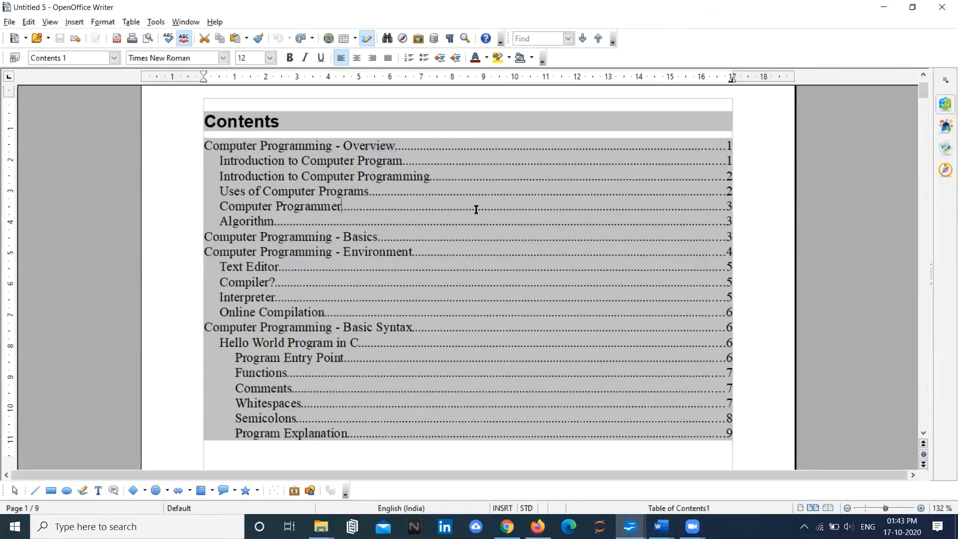
right_click(475, 209)
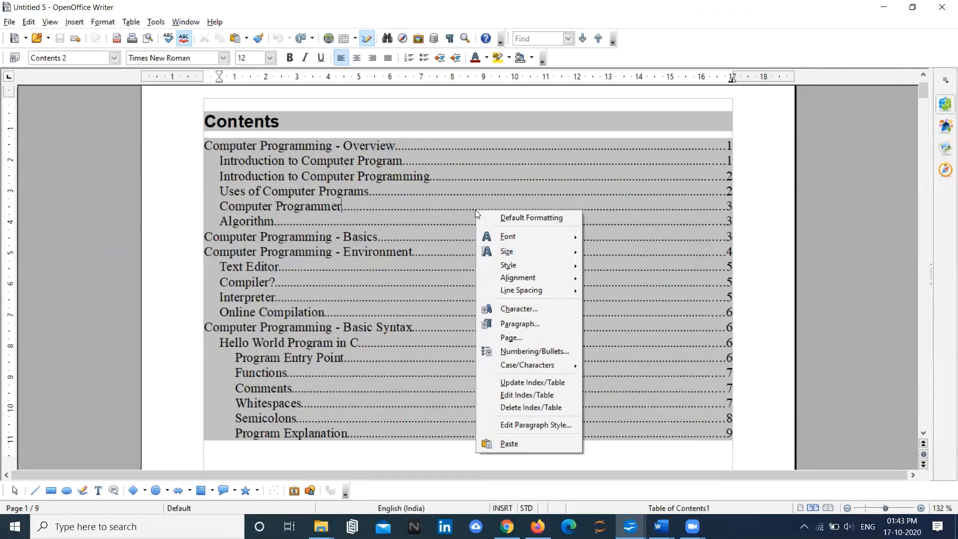
left_click(528, 395)
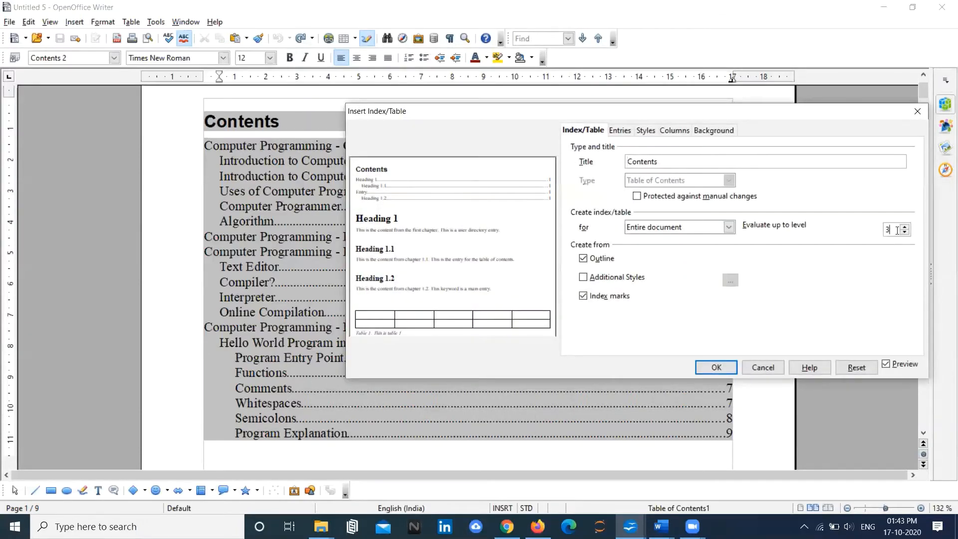
key("BackSpace")
type("1")
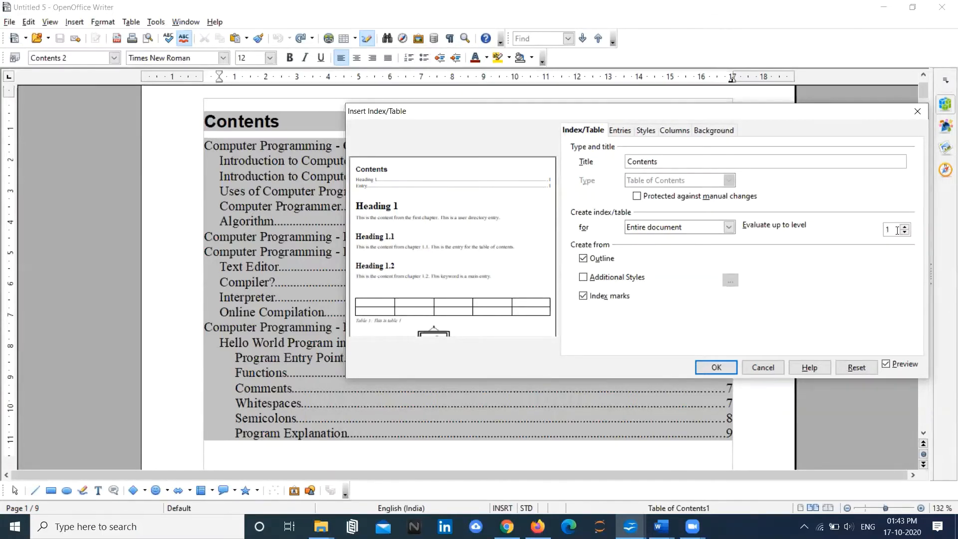
left_click(717, 368)
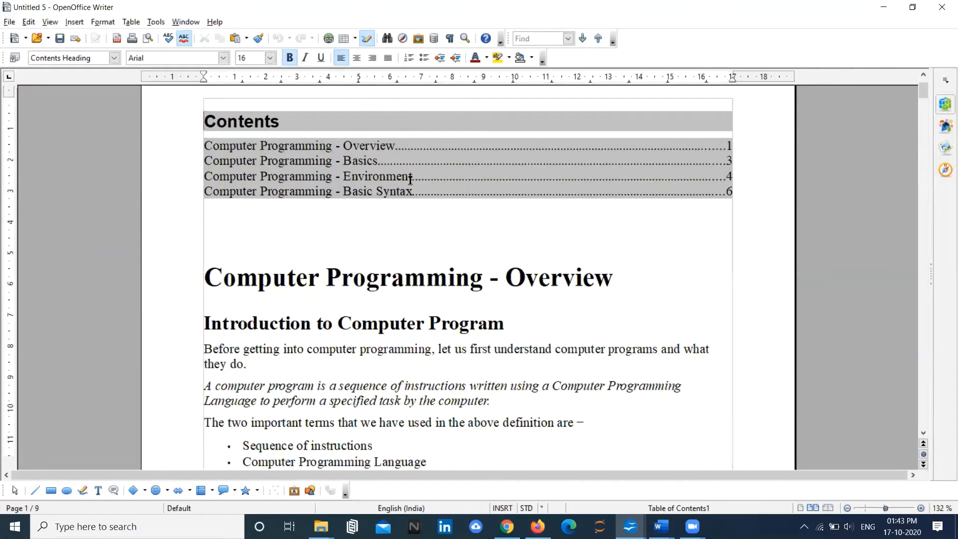
Reopen the table of contents settings and set the evaluation level to 3
right_click(457, 170)
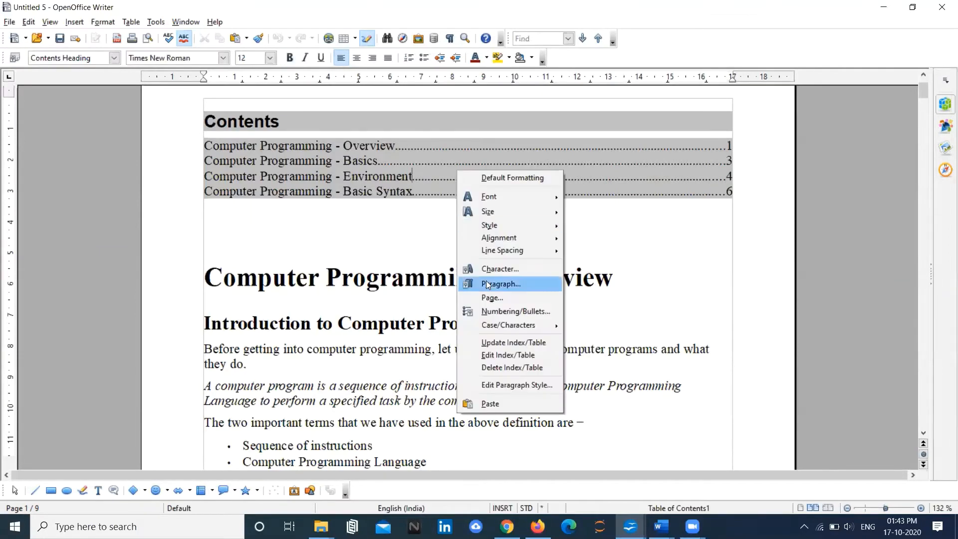
left_click(513, 354)
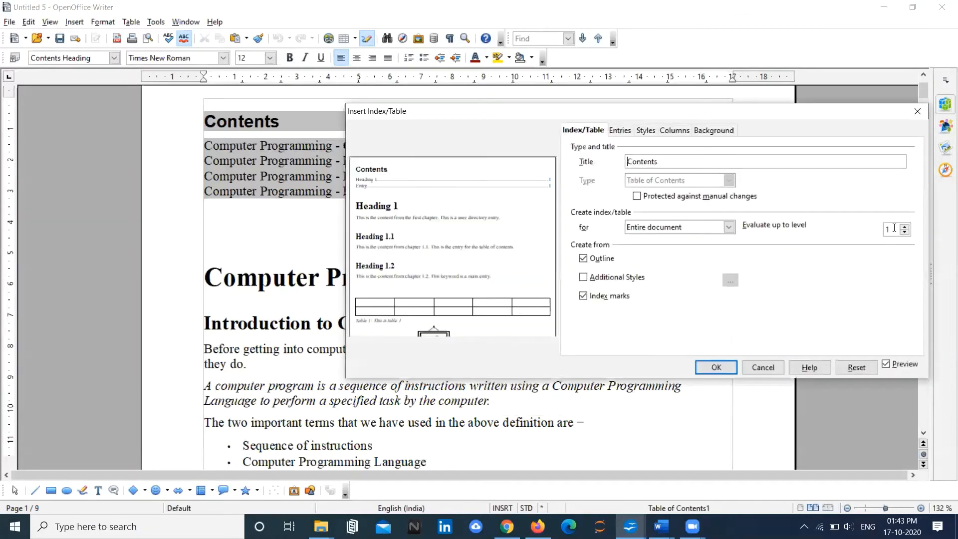
key("BackSpace")
type("3")
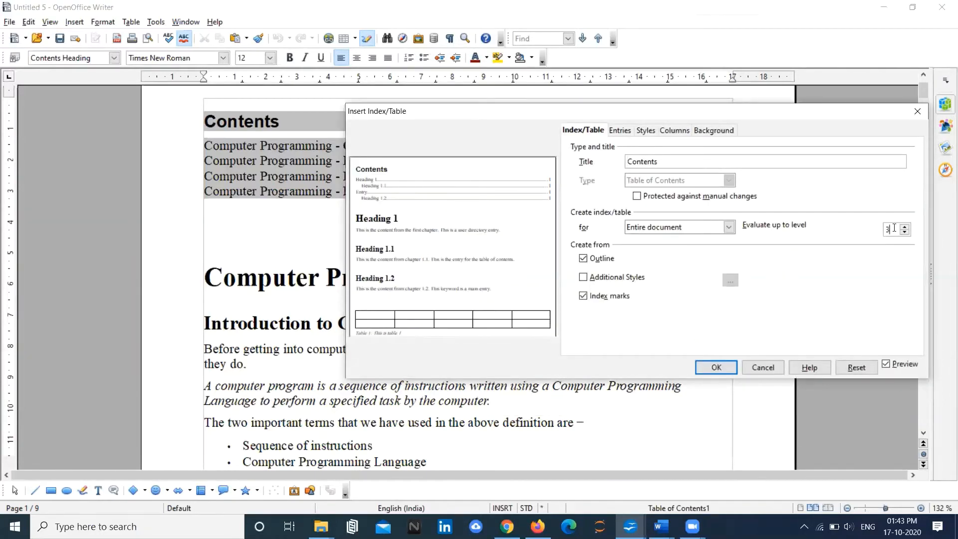
Examine the entry structure of the table of contents for levels 1, 2 and 3
left_click(621, 131)
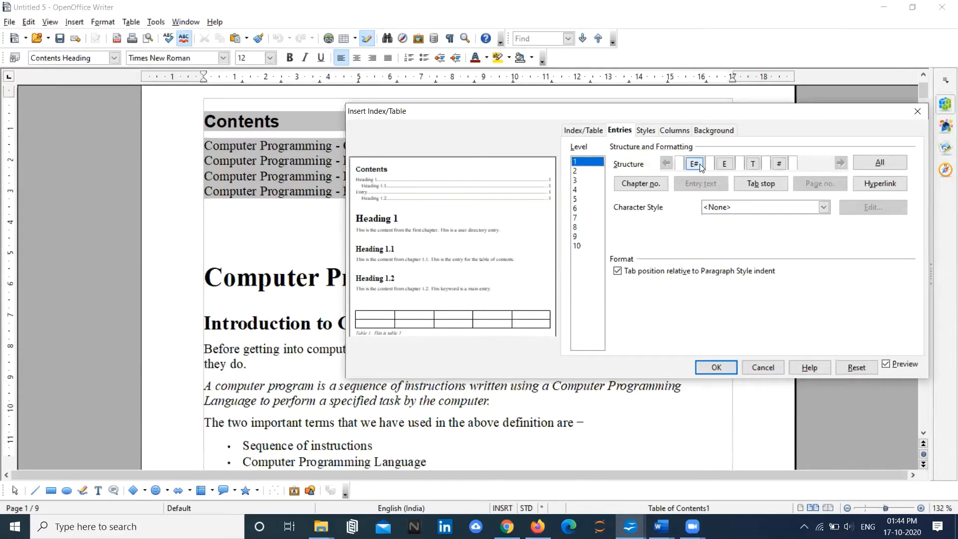
left_click(724, 165)
left_click(579, 171)
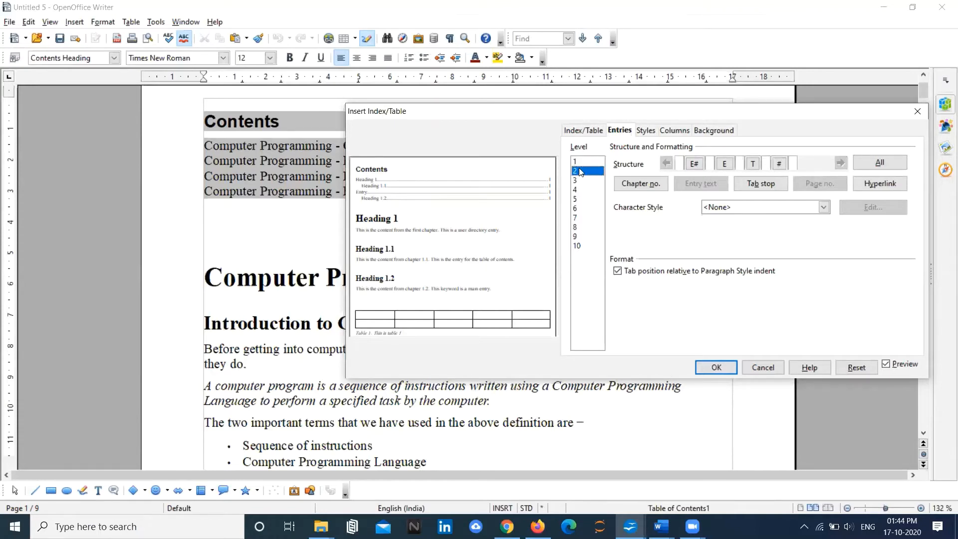
left_click(585, 180)
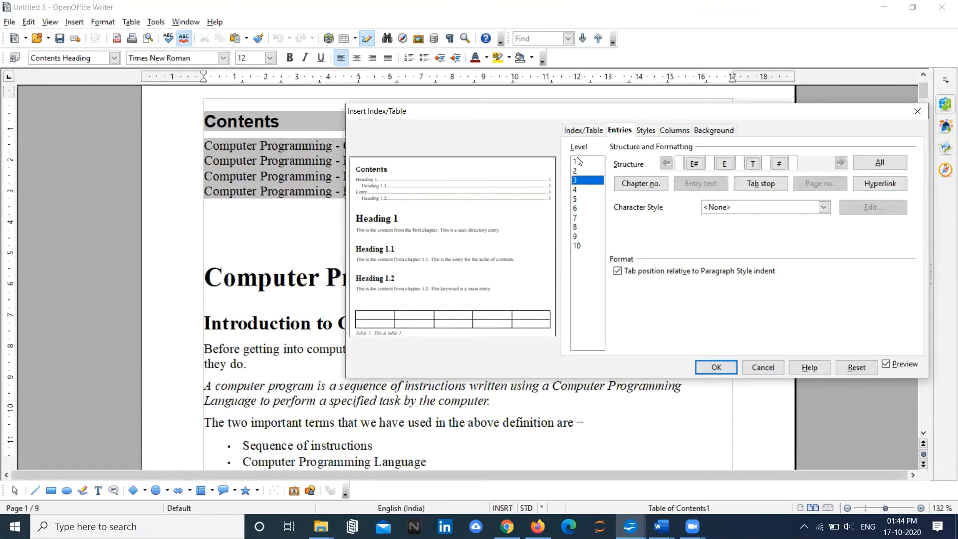
Remove the tab stop from the level 1 entry structure of the table of contents and apply the change
left_click(578, 161)
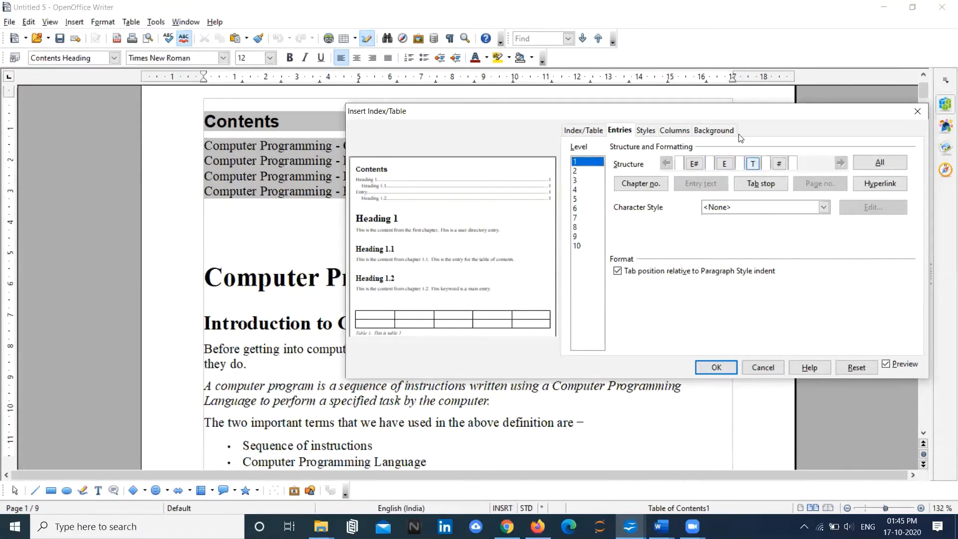
left_click_drag(766, 114, 751, 248)
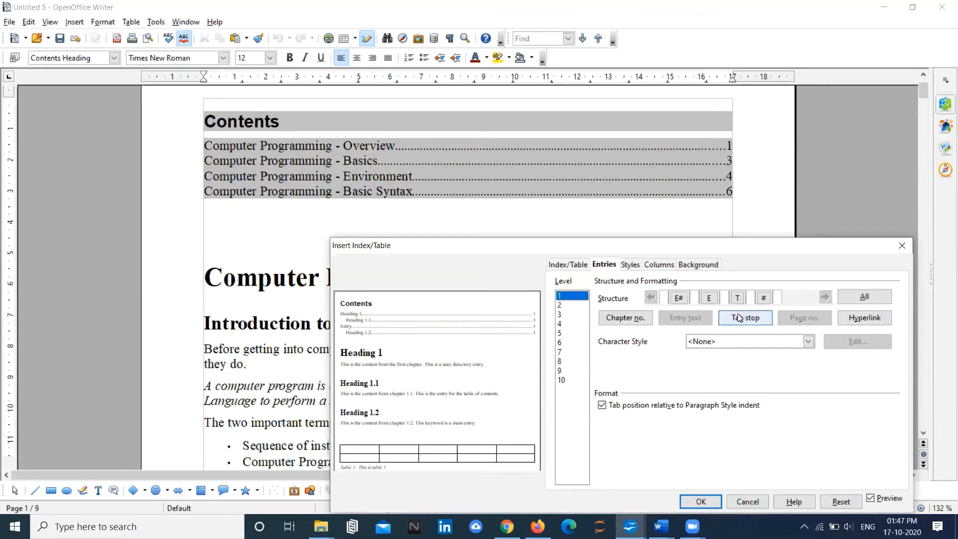
left_click(738, 298)
left_click(739, 298)
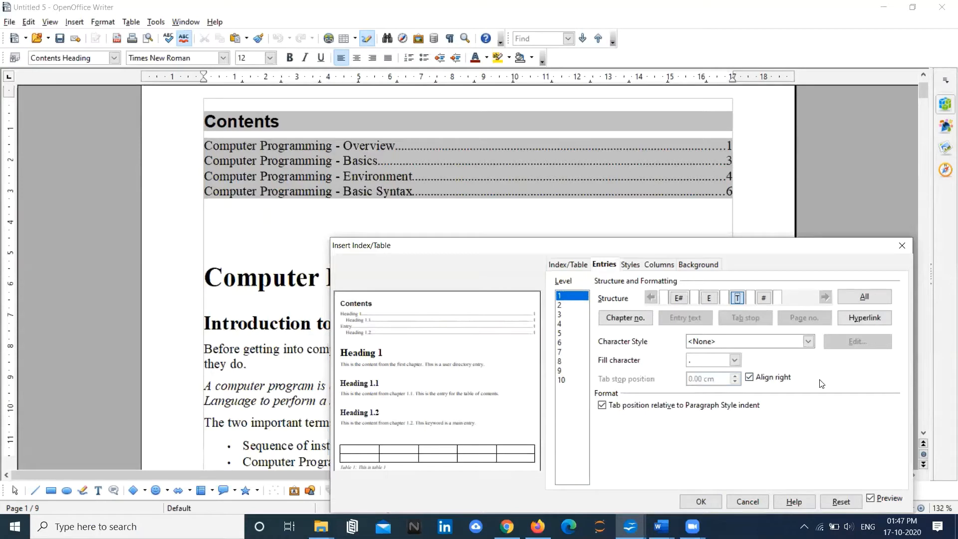
key("Delete")
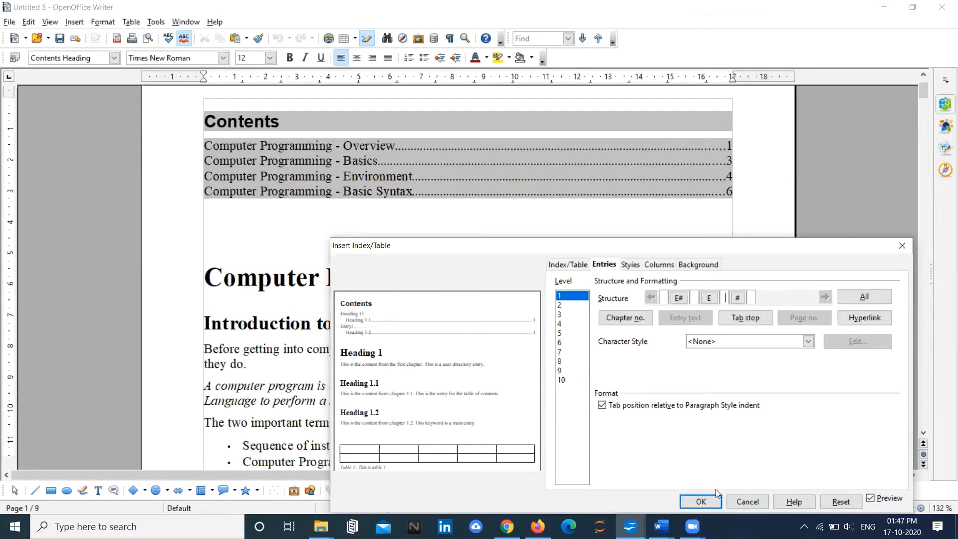
left_click(703, 501)
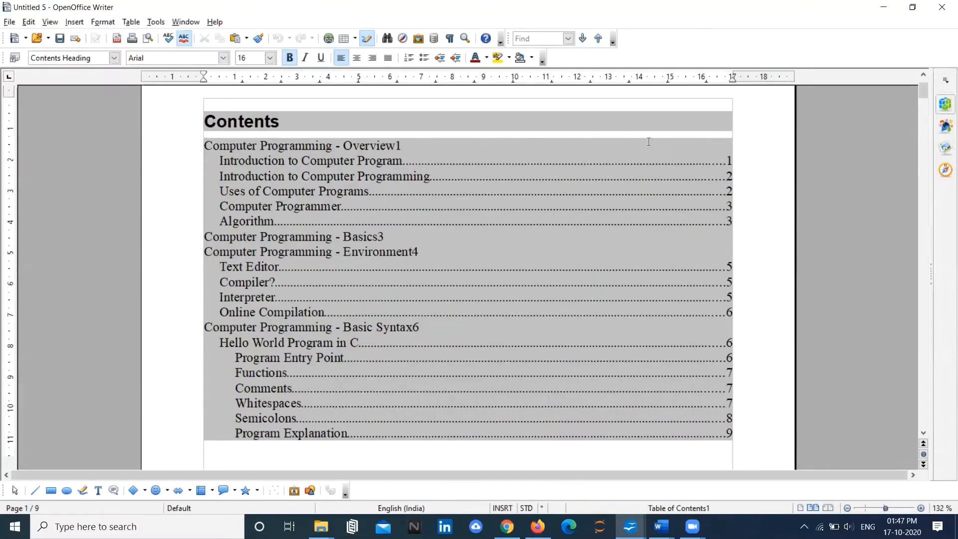
Edit the table of contents to remove the page number from the level 1 entry structure, and apply it
left_click(398, 146)
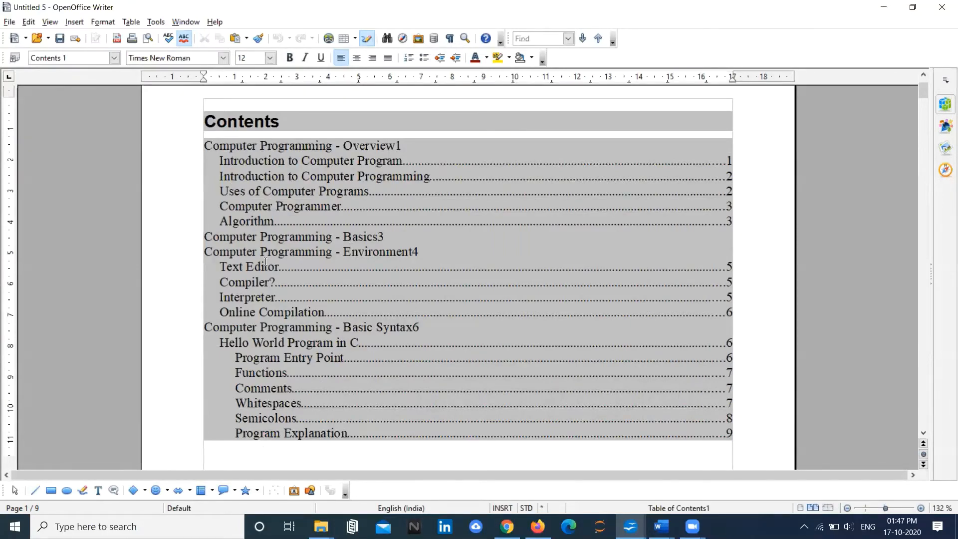
left_click(381, 236)
right_click(483, 230)
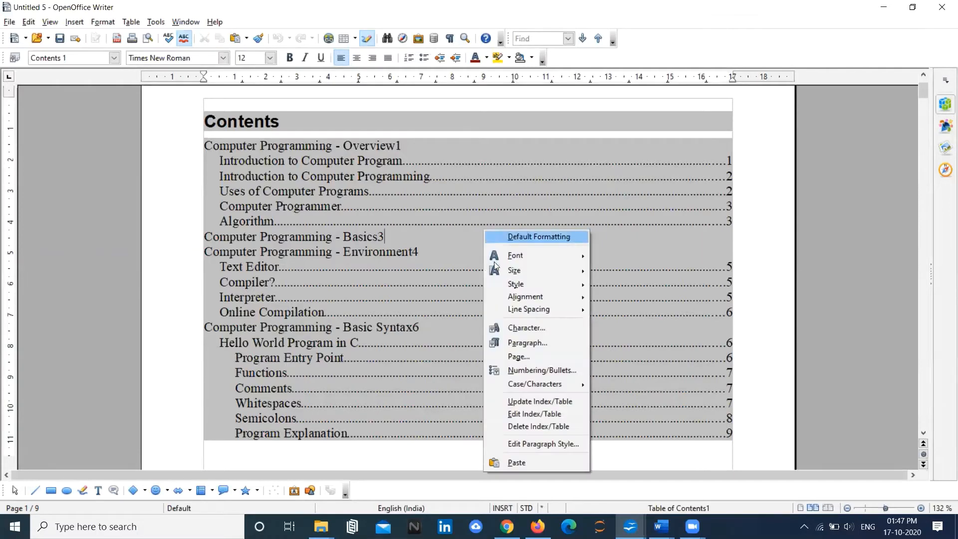
left_click(537, 414)
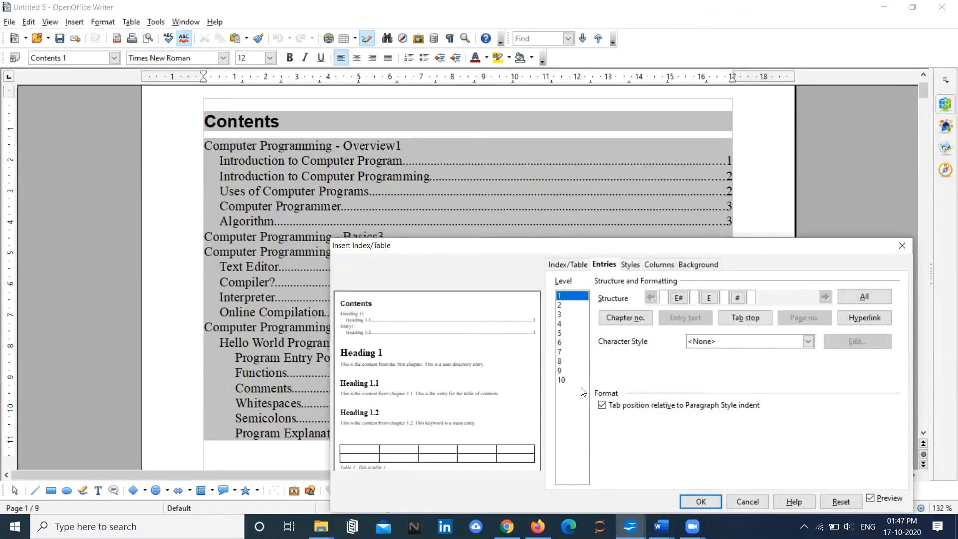
left_click(739, 298)
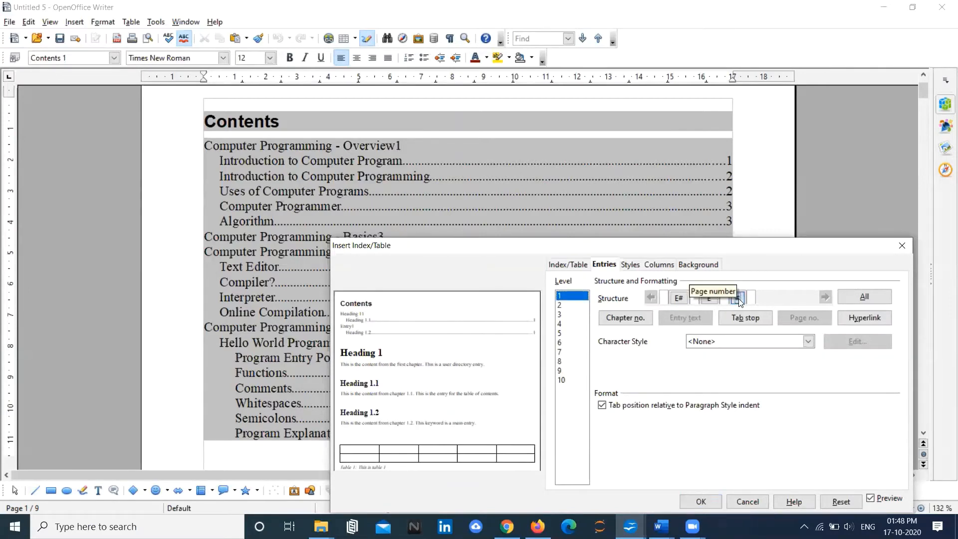
key("Delete")
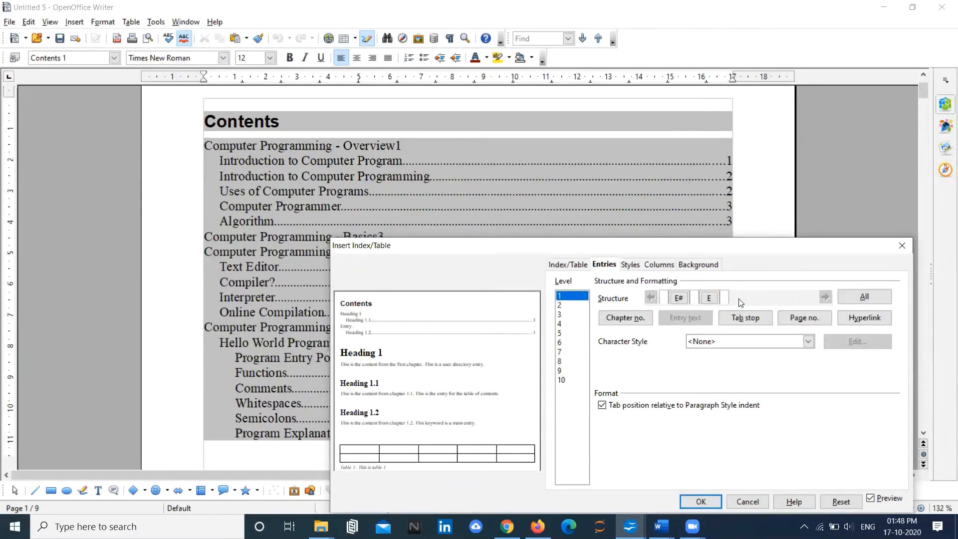
left_click(691, 501)
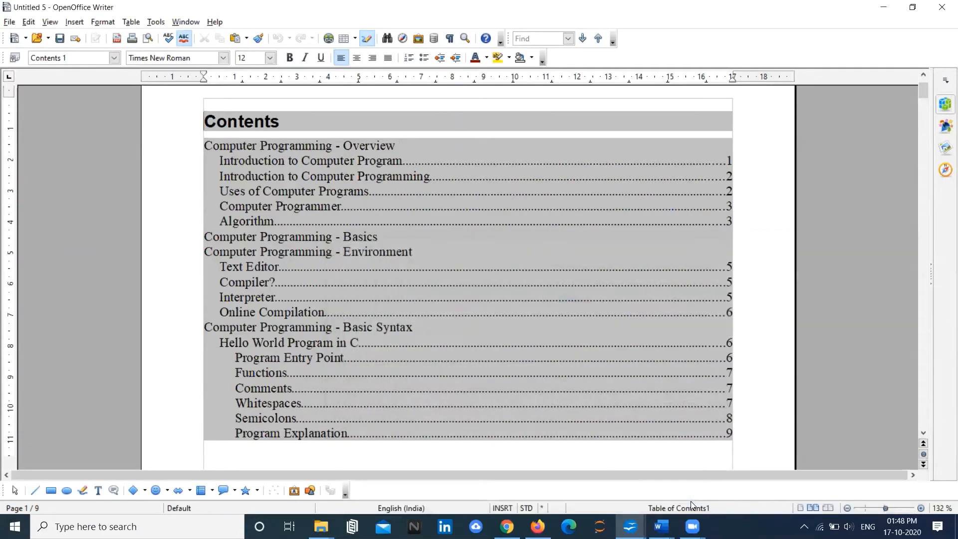
Reopen the table of contents settings at the level 1 entry structure and reposition the dialog over the document
left_click(395, 146)
right_click(531, 251)
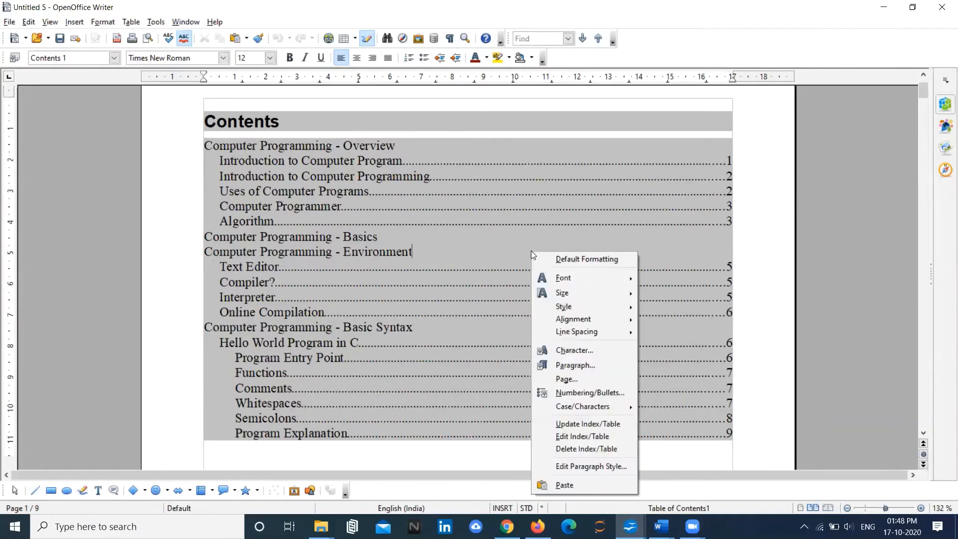
left_click(587, 436)
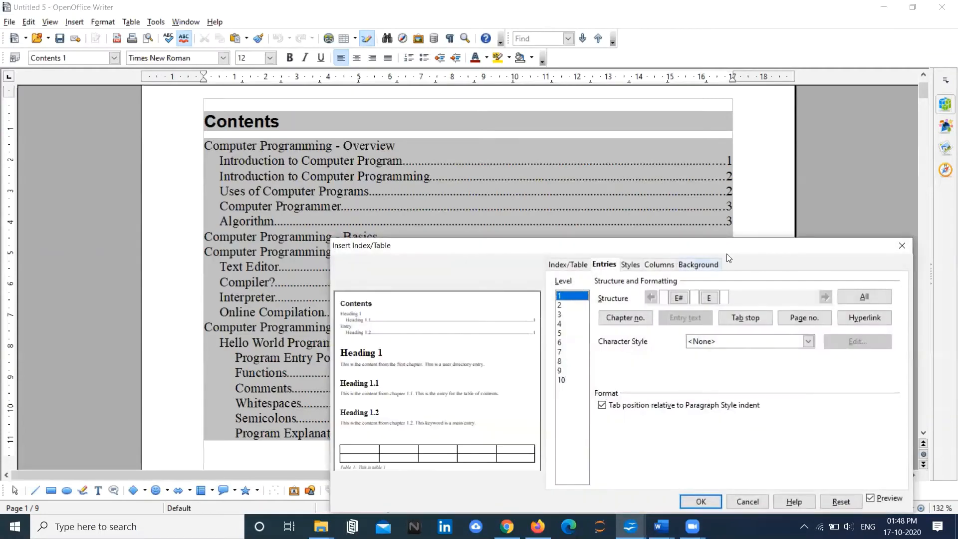
left_click_drag(738, 247, 716, 157)
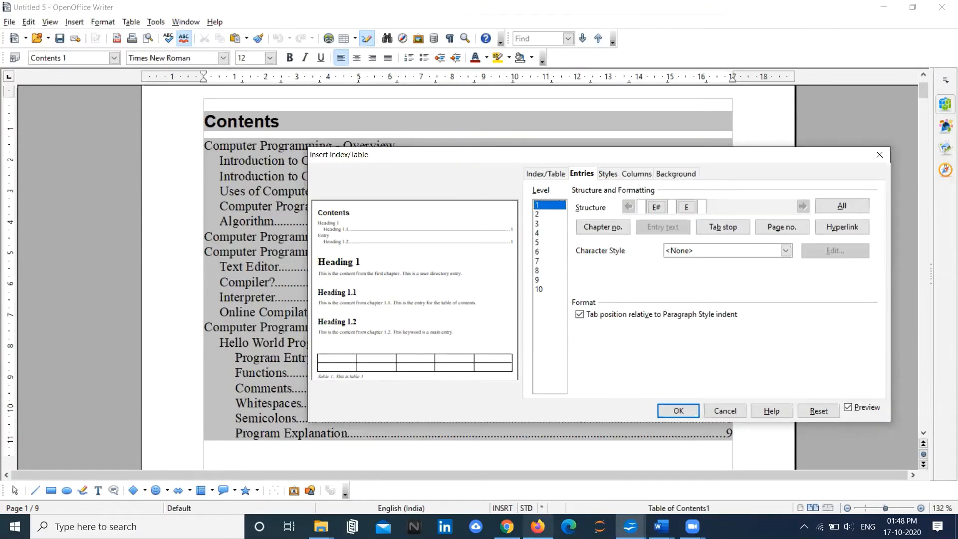
Switch to Firefox and search the web for "table of content" in a new tab
left_click(538, 527)
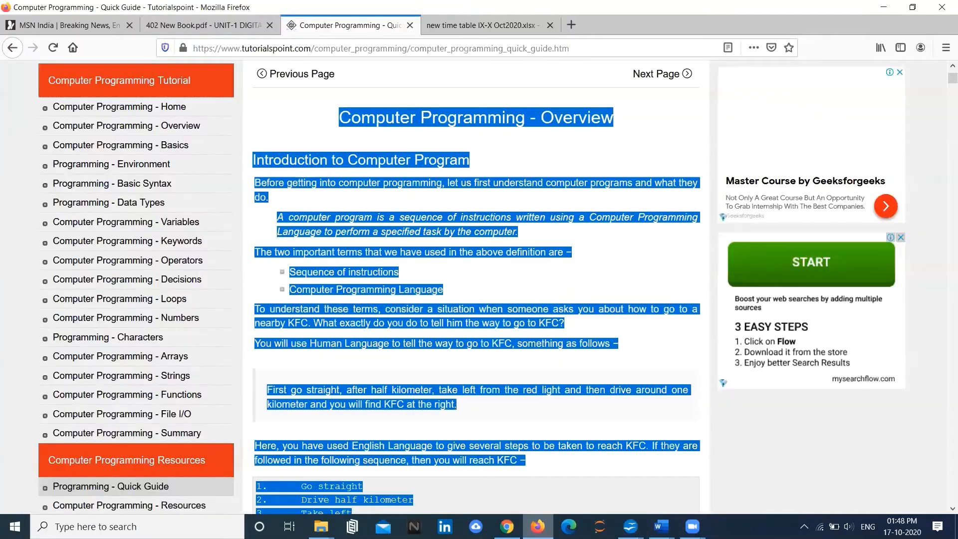
left_click(578, 29)
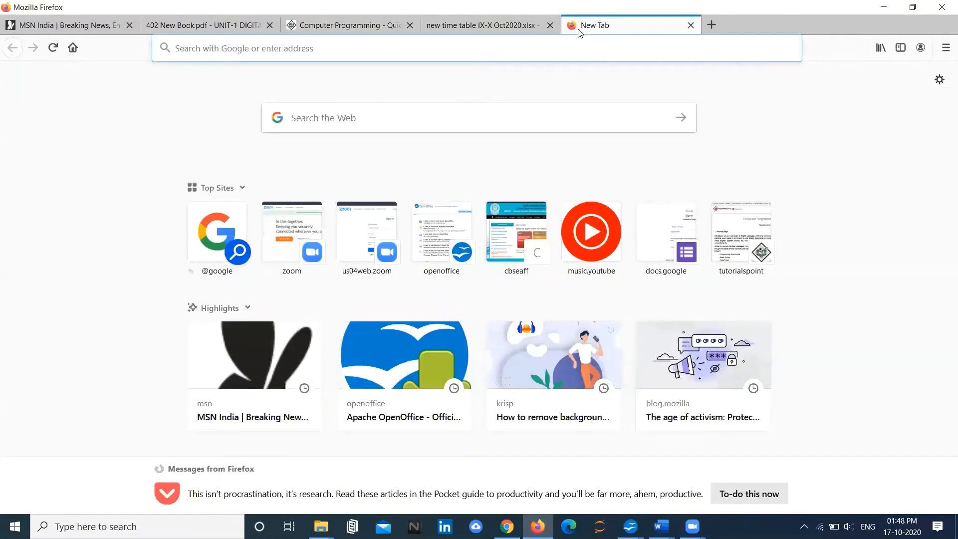
type("table")
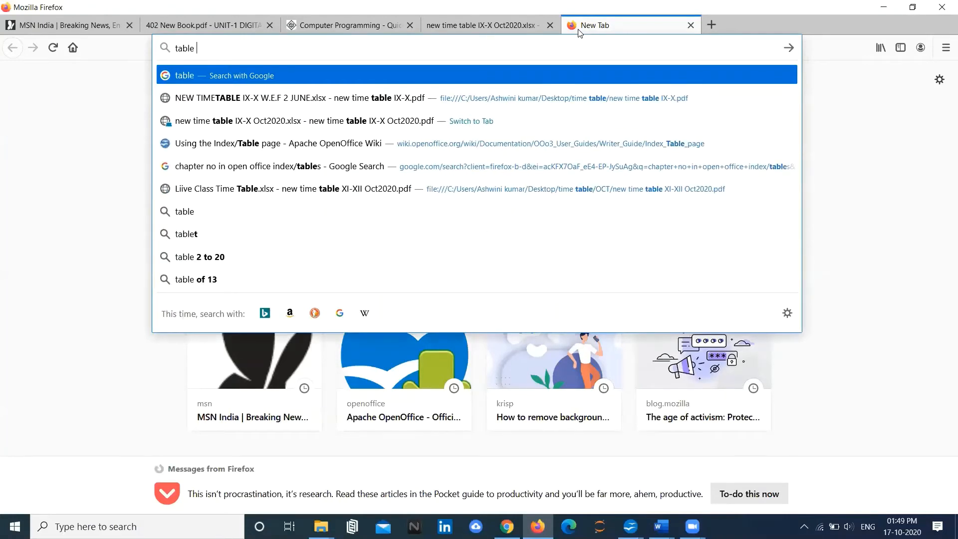
type(" of co")
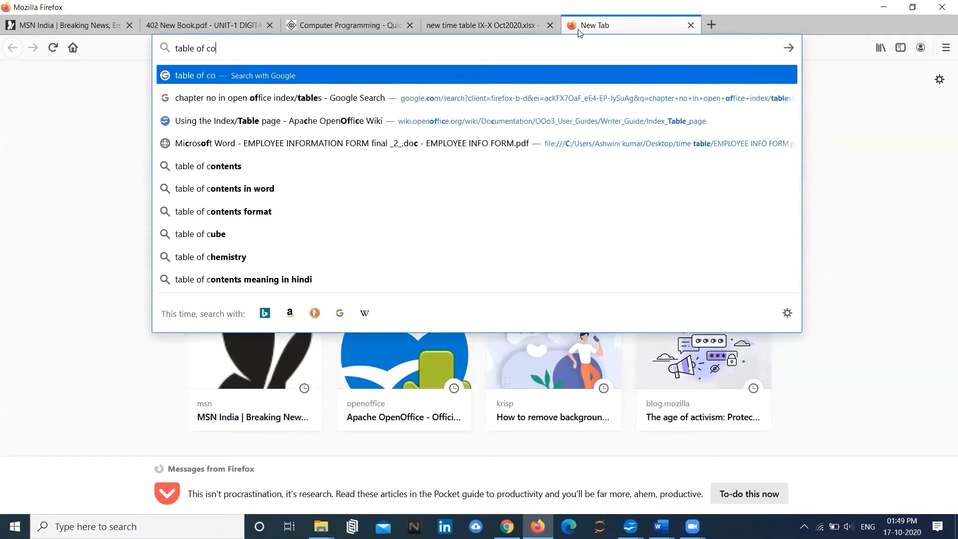
type("ntent")
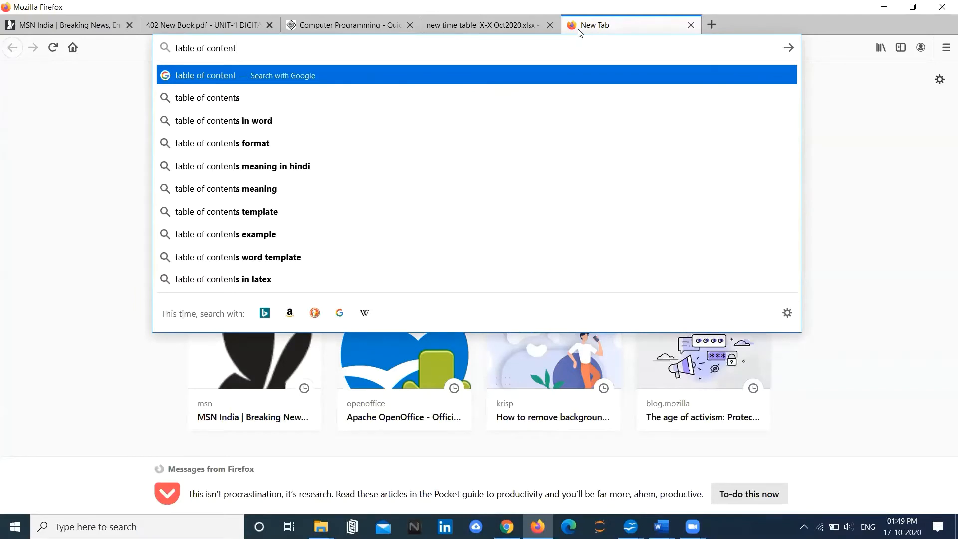
key("Return")
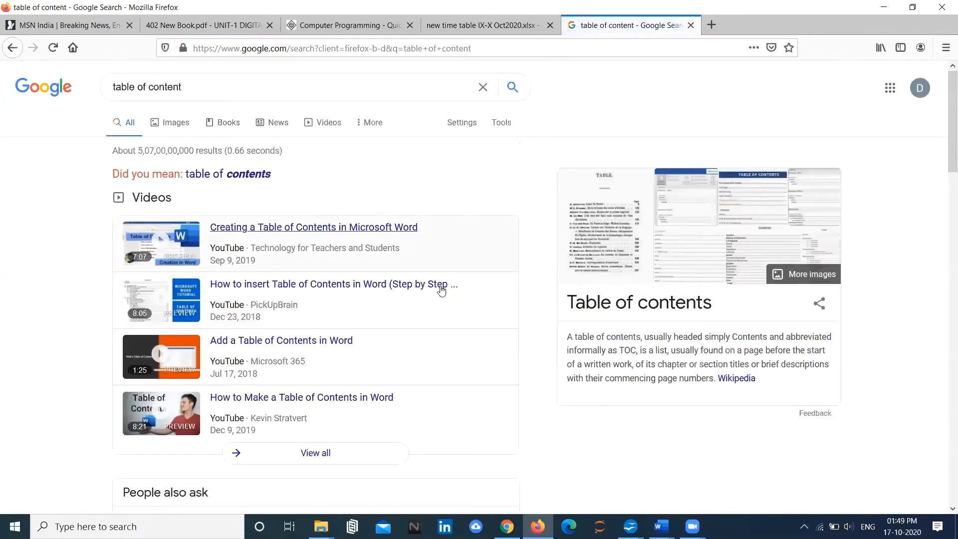
Look through the search results and open the How-To Geek article on creating and managing a table of contents
scroll(441, 291, "down", 5)
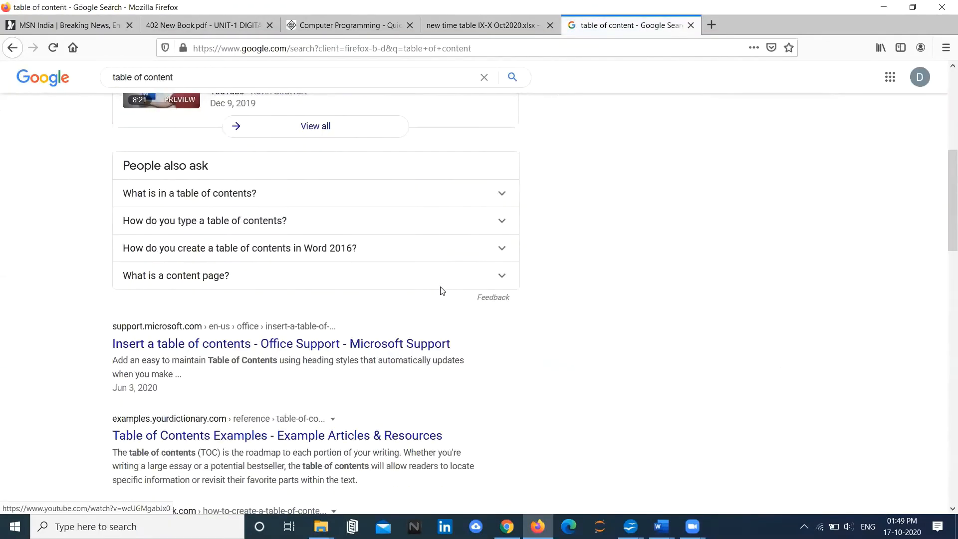
scroll(441, 291, "down", 2)
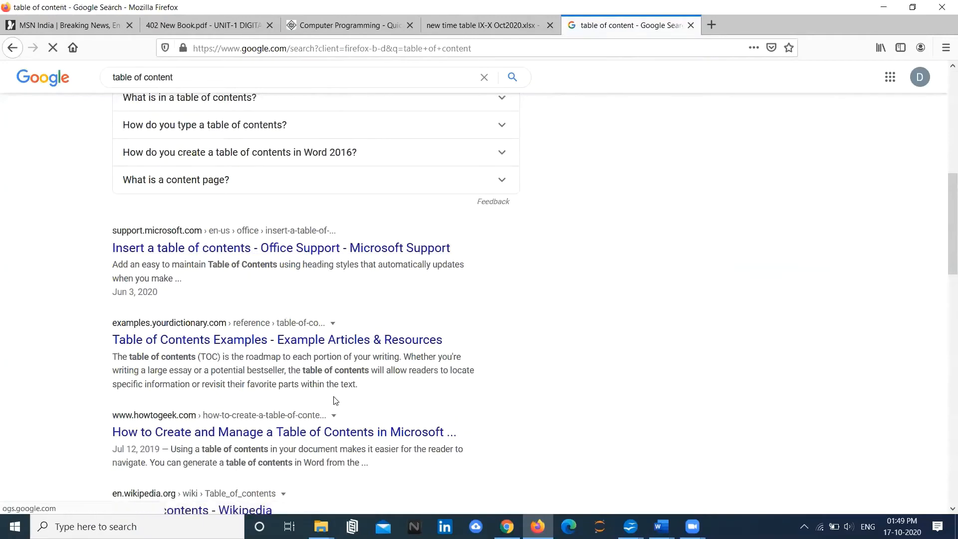
scroll(335, 400, "down", 2)
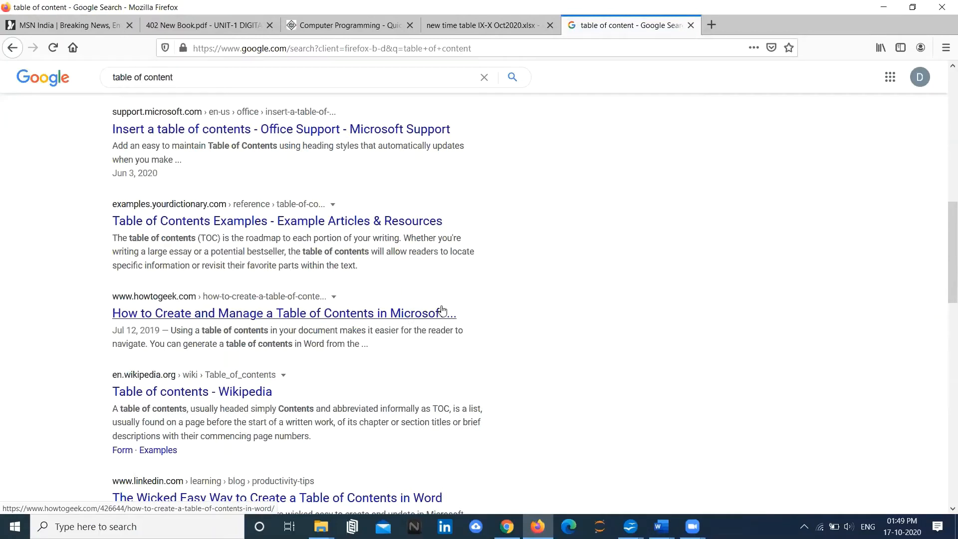
left_click(405, 318)
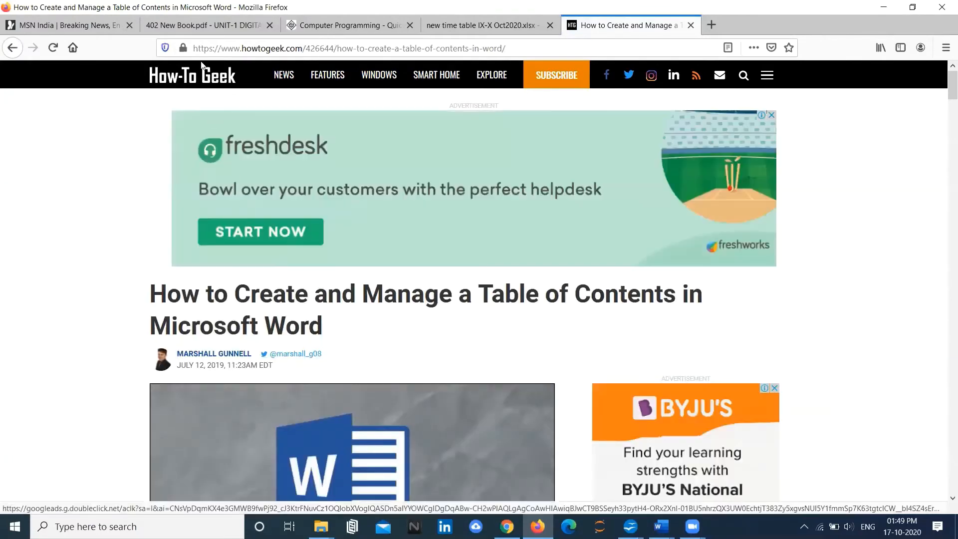
View the table of contents session in the 402 New Book PDF, and return to OpenOffice Writer to select entry level 2
left_click(206, 26)
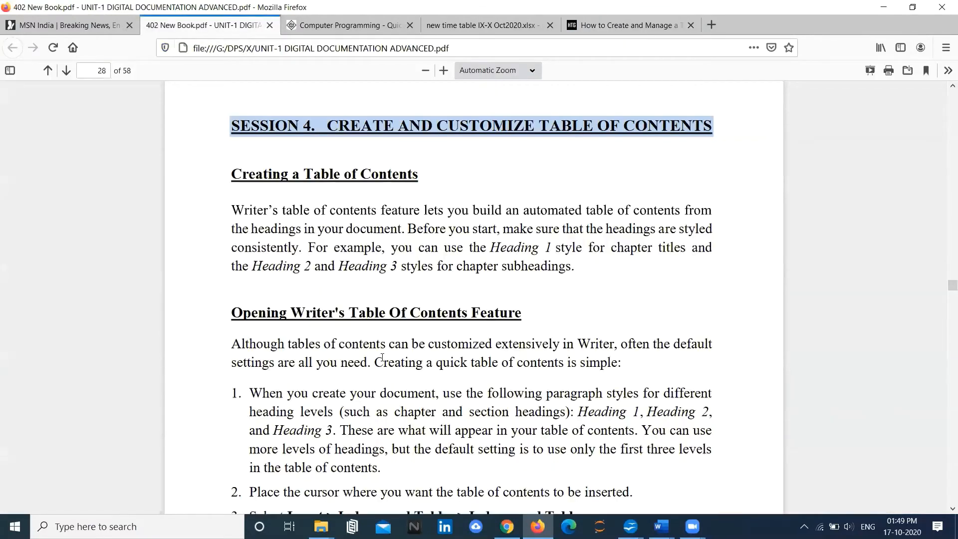
key("alt+Tab")
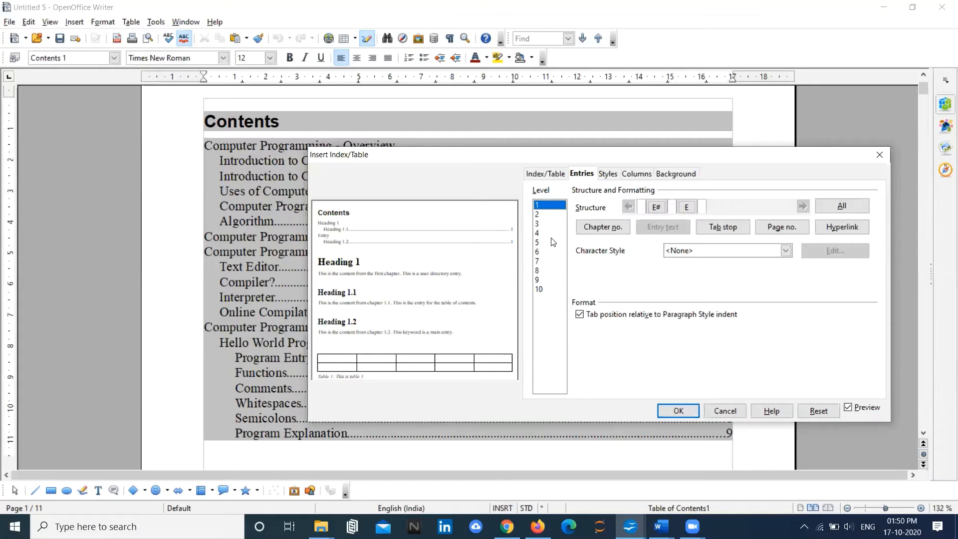
left_click(538, 215)
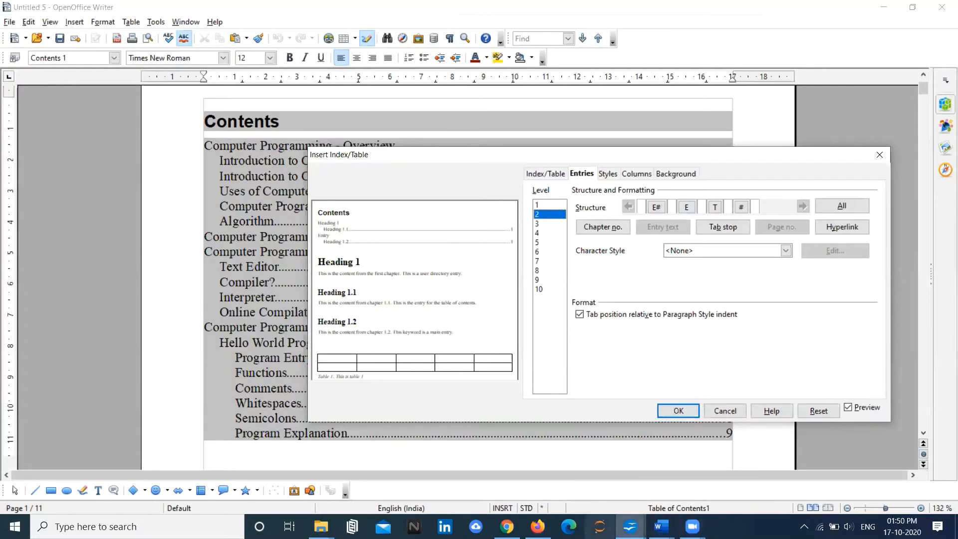
Switch to Firefox and go back from the How-To Geek article to the "table of content" search results
left_click(538, 527)
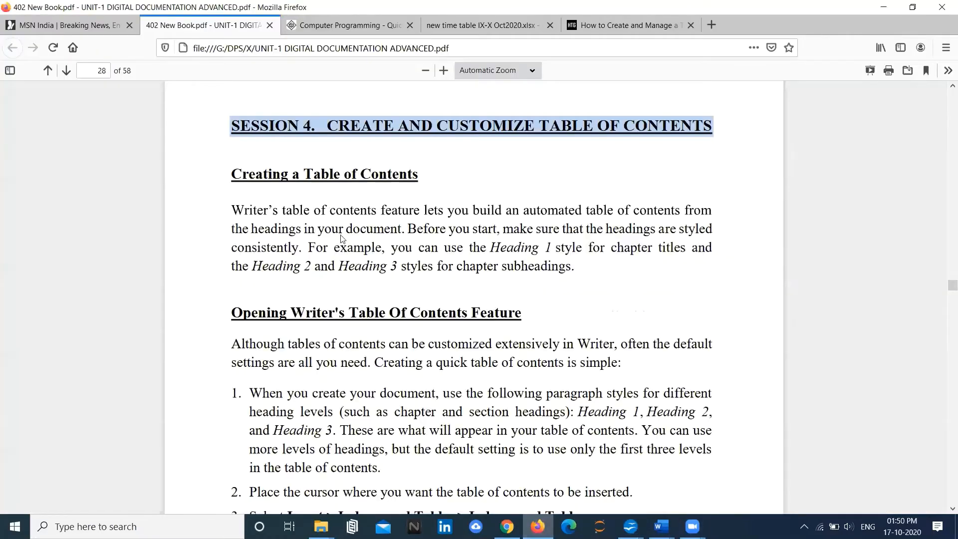
left_click(646, 30)
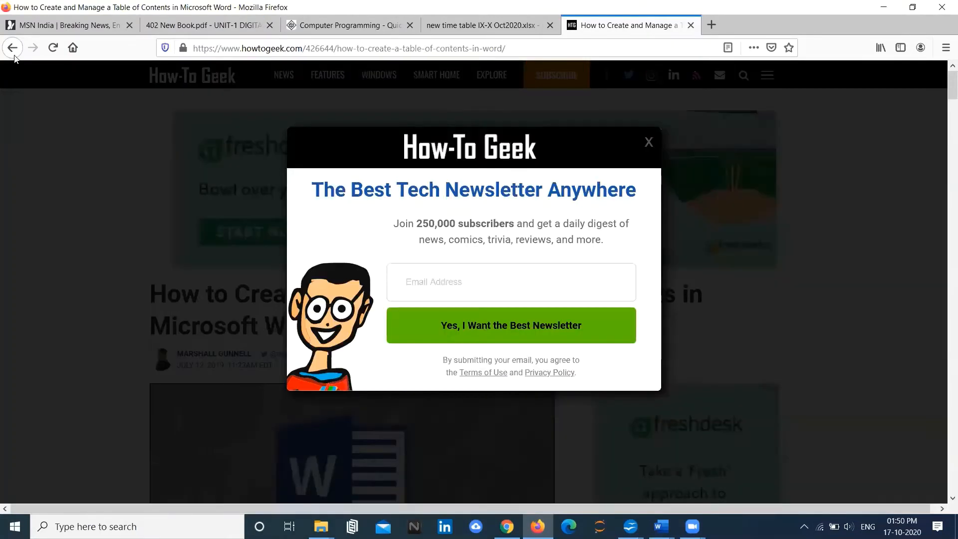
left_click(13, 54)
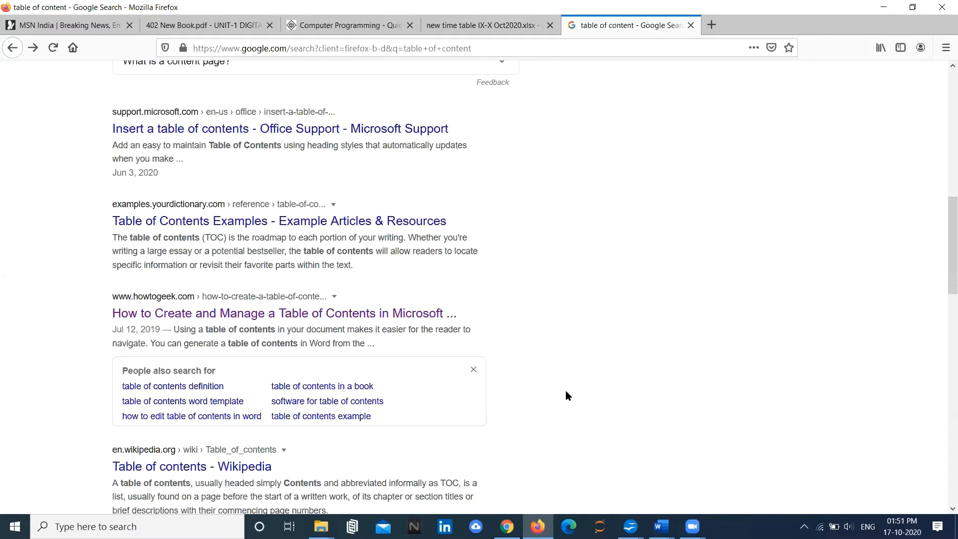
Return to the Untitled 5 document in OpenOffice Writer and insert a hyperlink start before the entry text in the level 2 structure
left_click(631, 526)
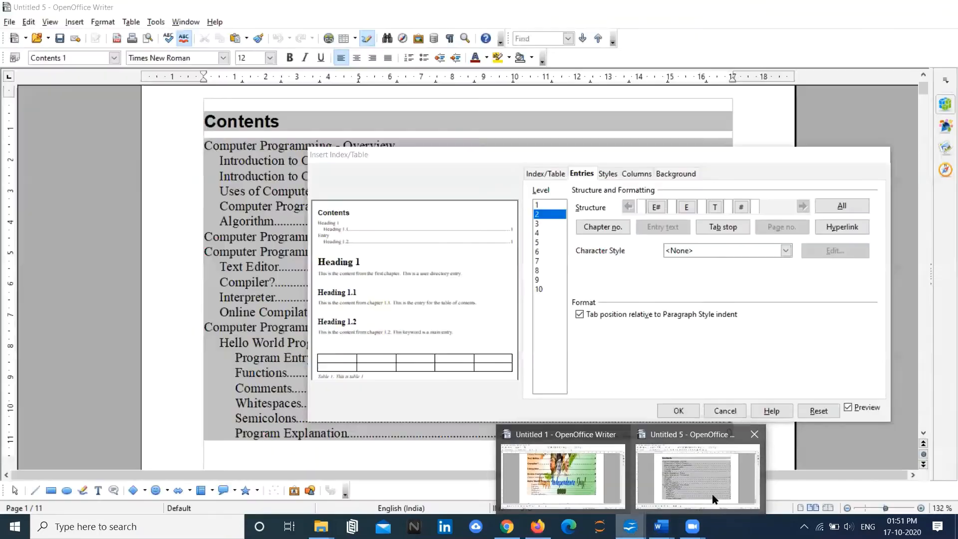
left_click(712, 507)
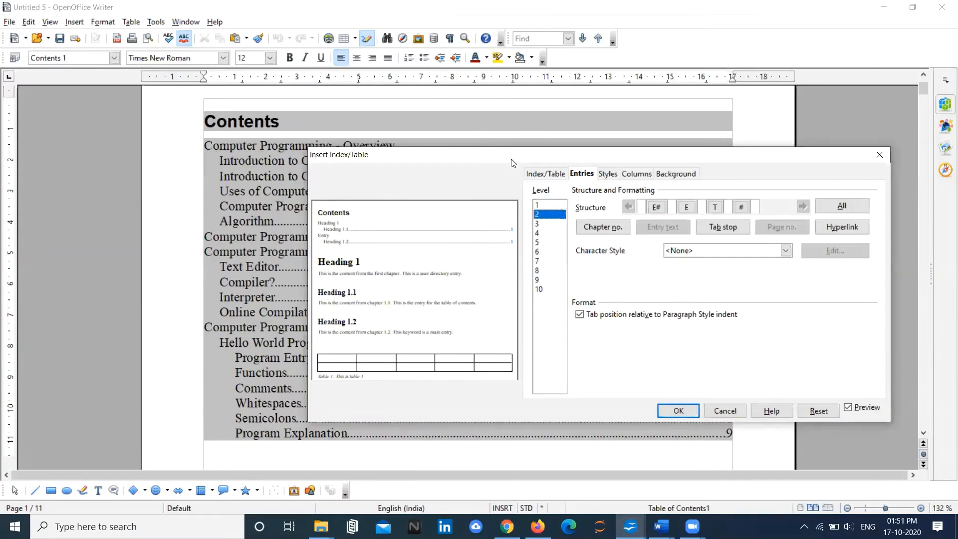
left_click(691, 211)
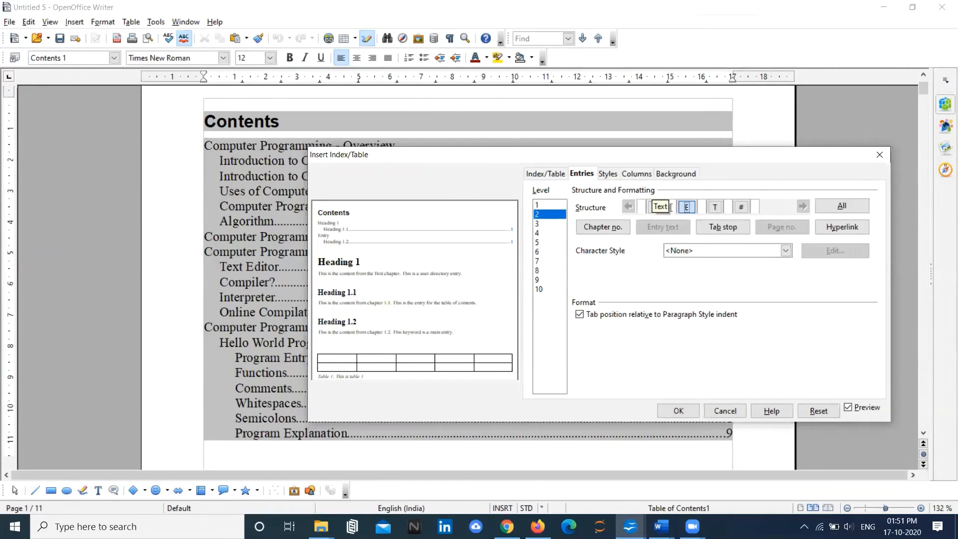
left_click(672, 207)
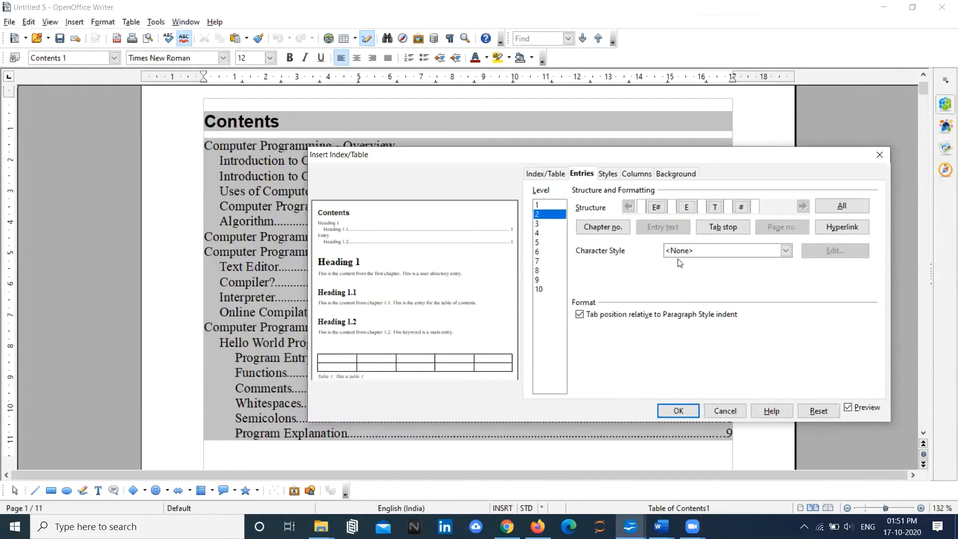
left_click(648, 208)
left_click(671, 209)
left_click(862, 229)
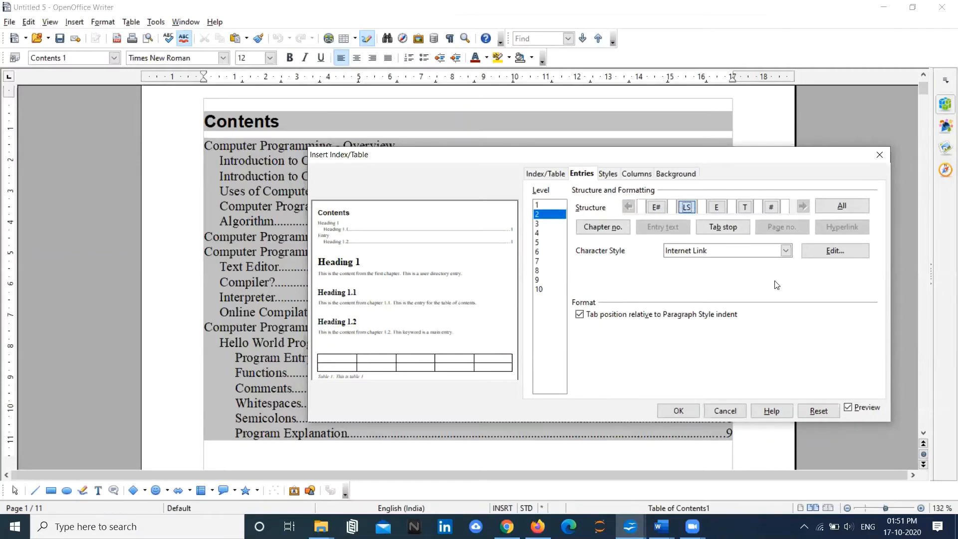
Insert a hyperlink end after the entry text in the level 2 structure and apply it to the table of contents
left_click(733, 210)
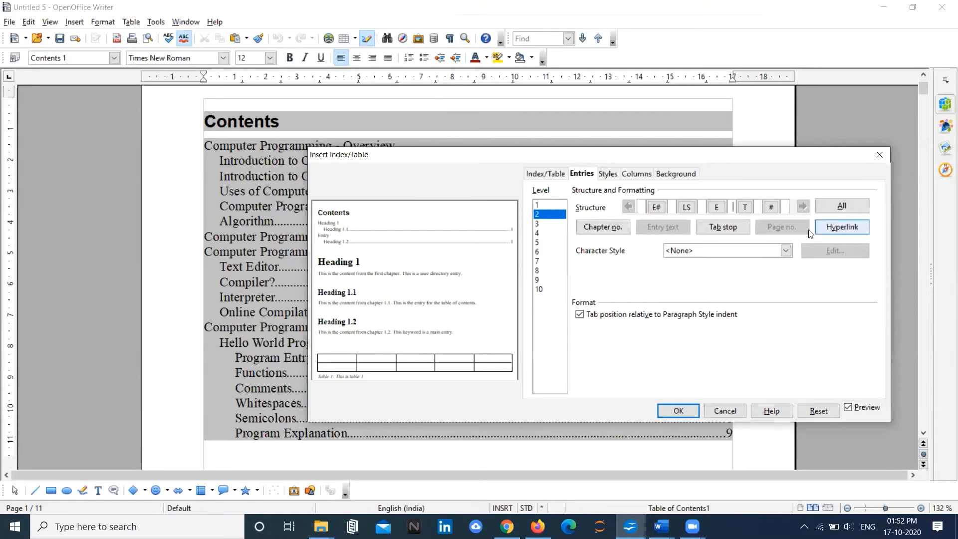
left_click(847, 228)
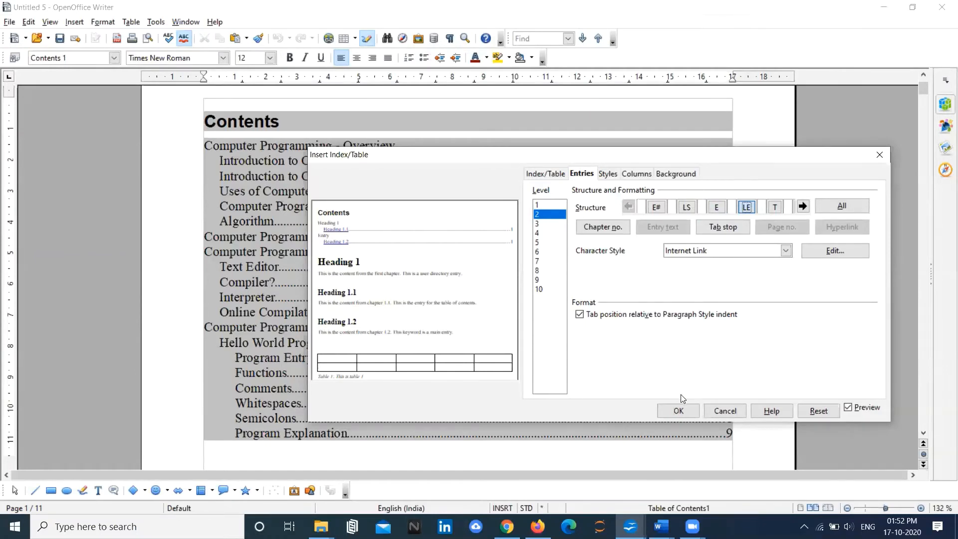
left_click(672, 412)
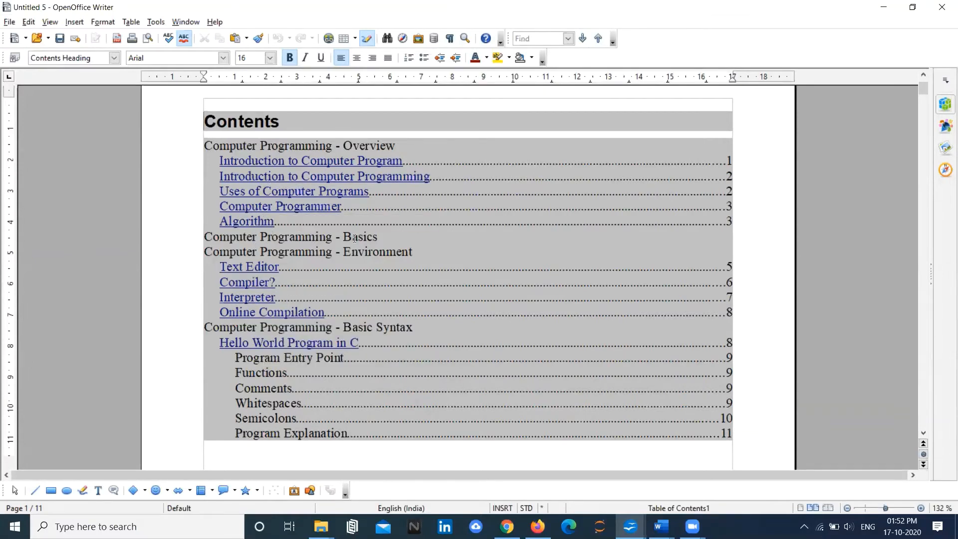
Test the Text Editor hyperlink in the table of contents, and return to view the Contents page
left_click(258, 266, "ctrl")
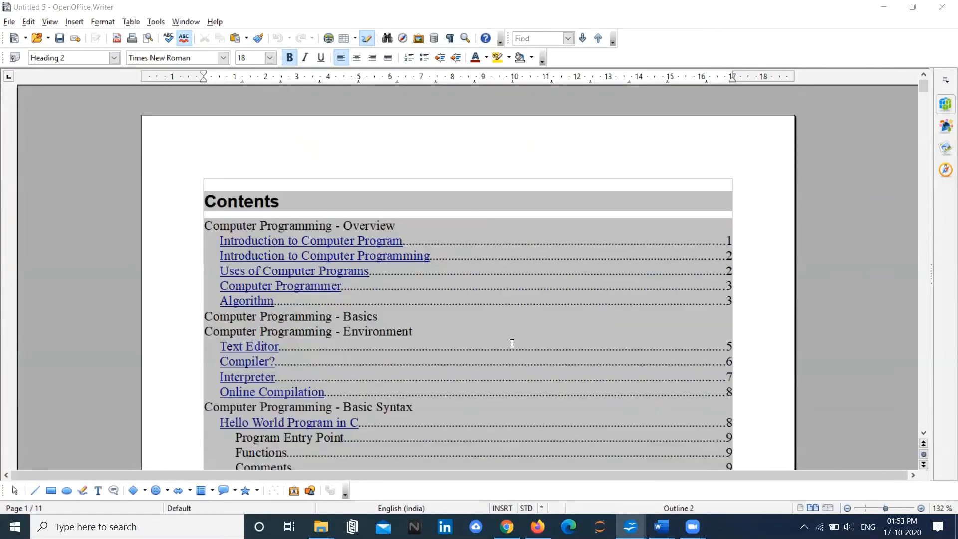
scroll(512, 344, "down", 3)
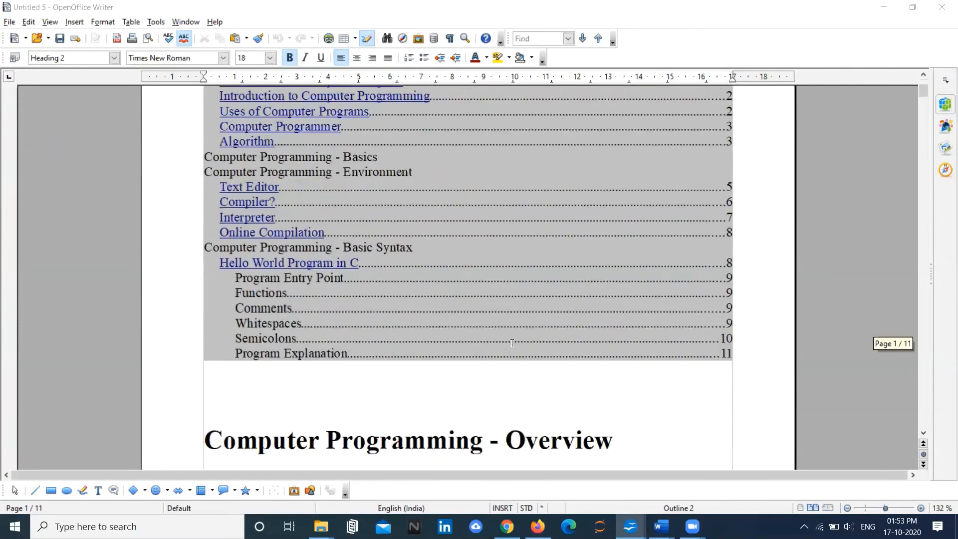
scroll(512, 343, "up", 2)
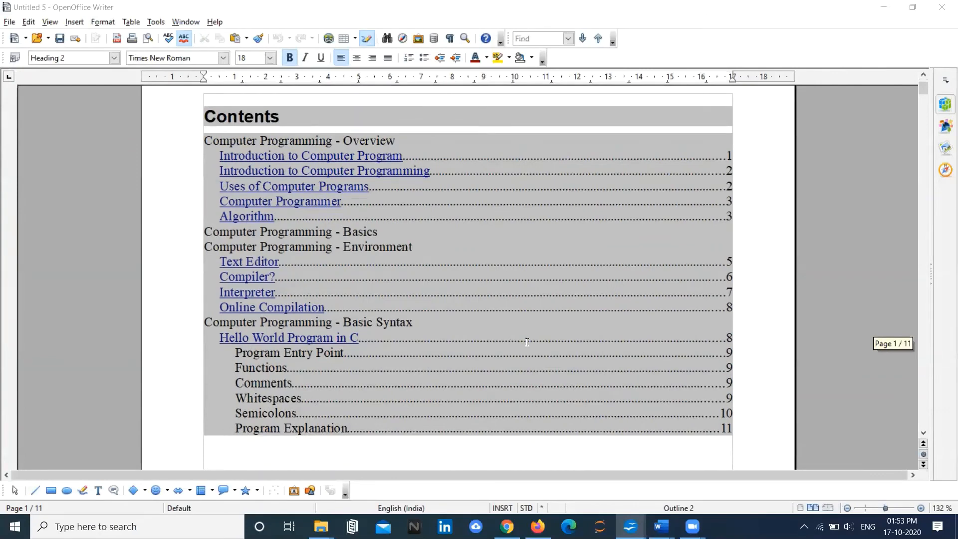
Edit the table of contents to add a right-aligned tab stop with the Bullets character style after the level 1 entry text
right_click(527, 343)
left_click(612, 279)
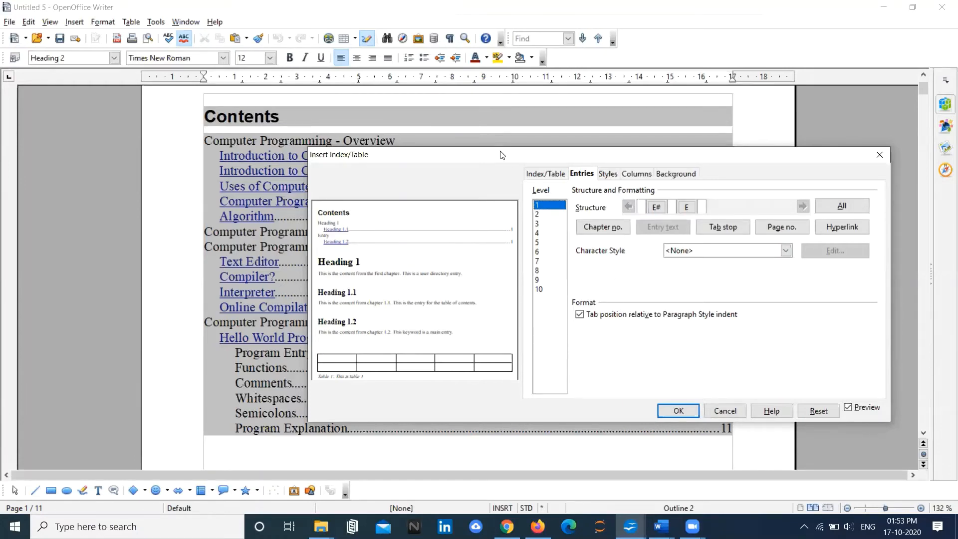
left_click_drag(502, 156, 576, 220)
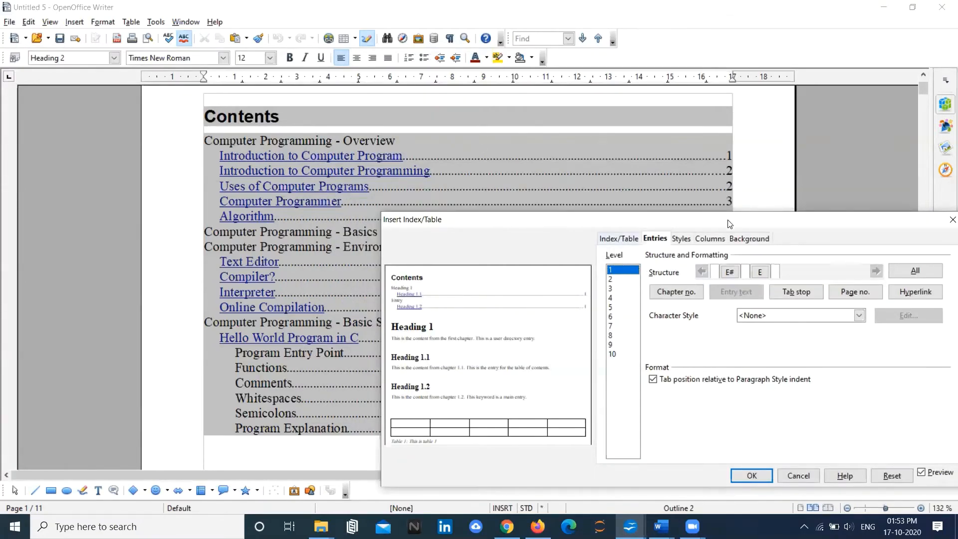
left_click_drag(727, 223, 637, 139)
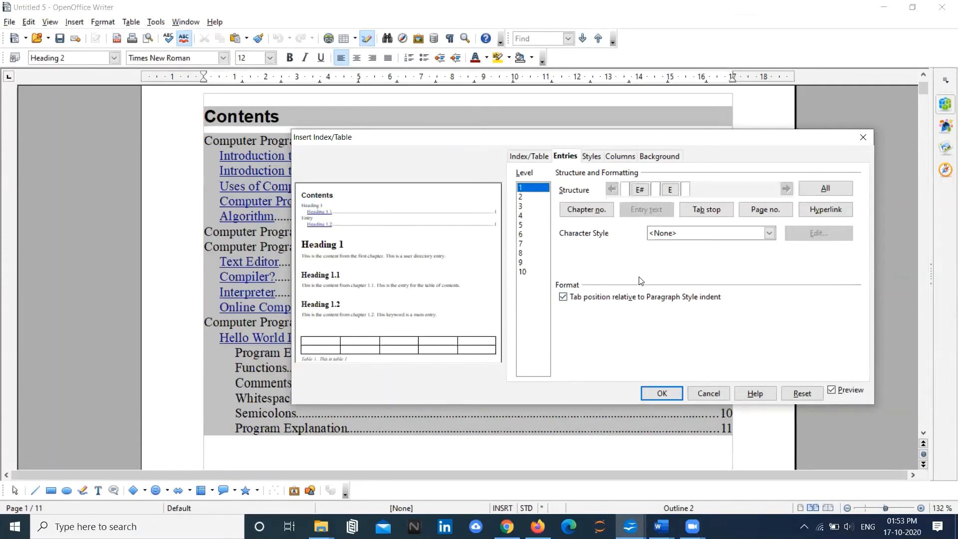
left_click_drag(466, 137, 489, 261)
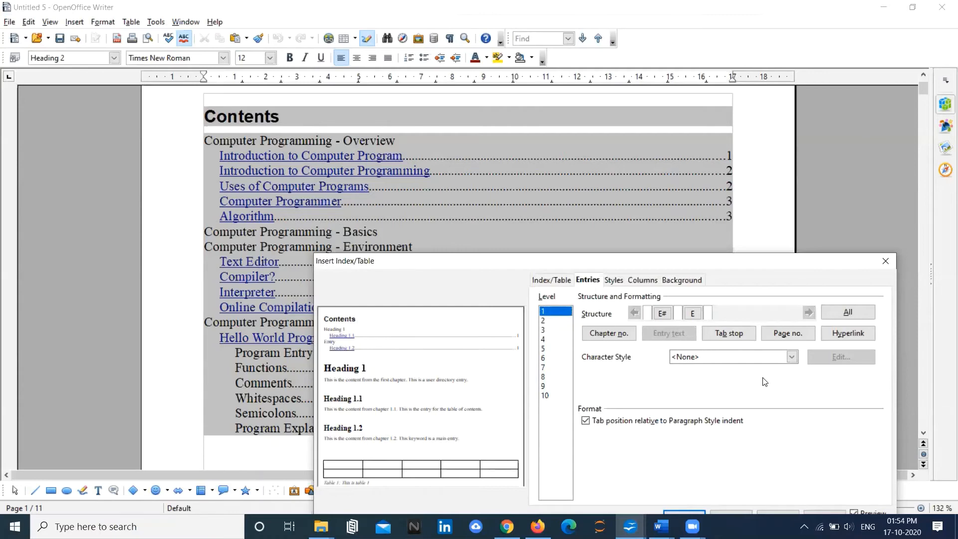
left_click(738, 341)
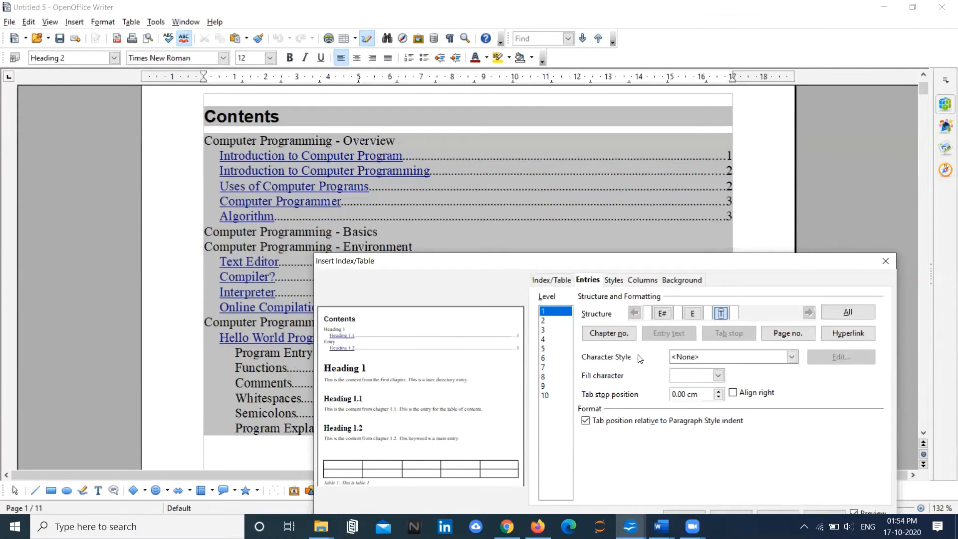
left_click(760, 358)
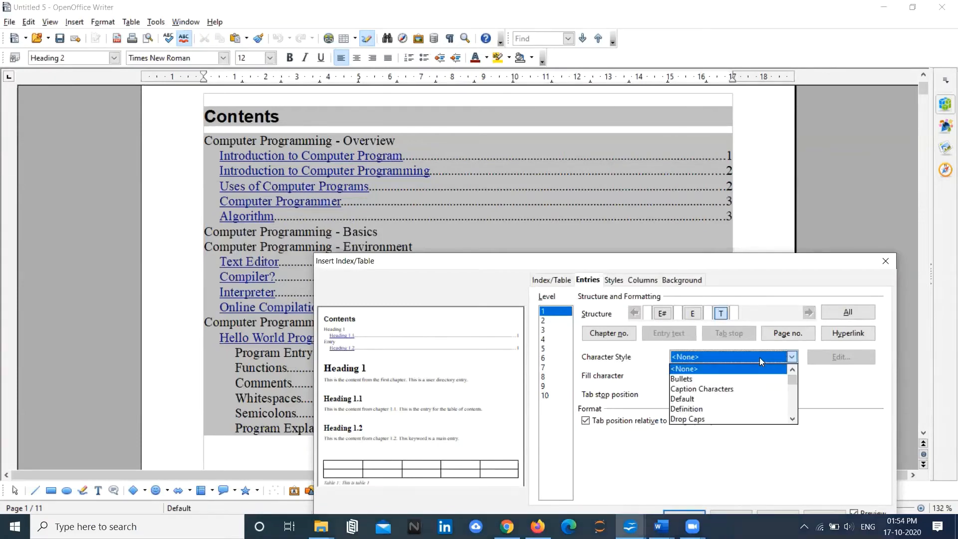
left_click(716, 381)
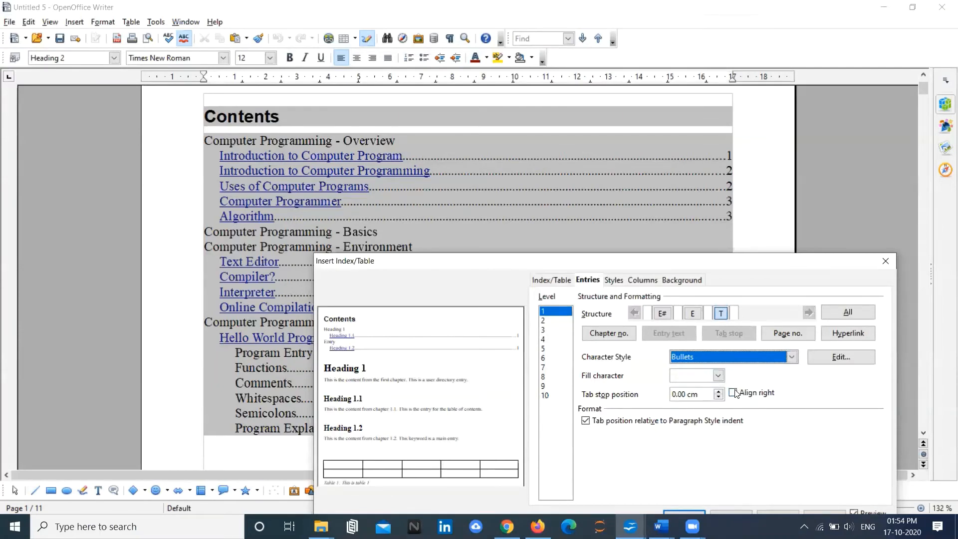
left_click(734, 393)
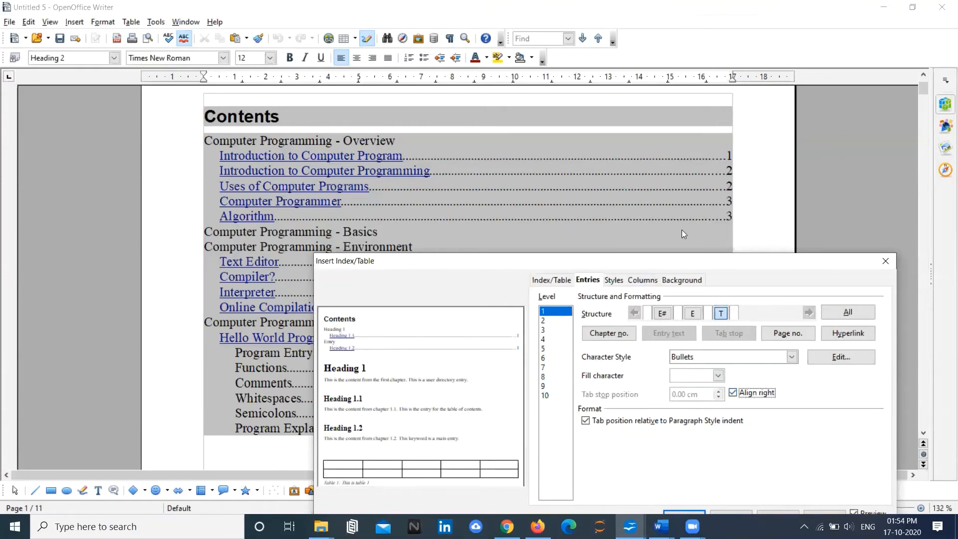
left_click_drag(683, 261, 692, 176)
left_click(699, 432)
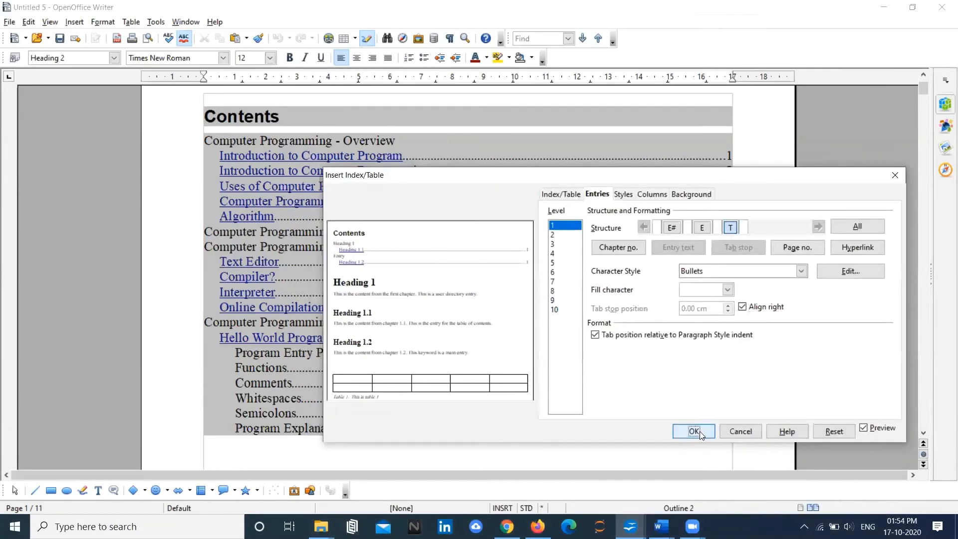
Set the level 1 tab stop's fill character to a hyphen and apply it to the table of contents
right_click(561, 199)
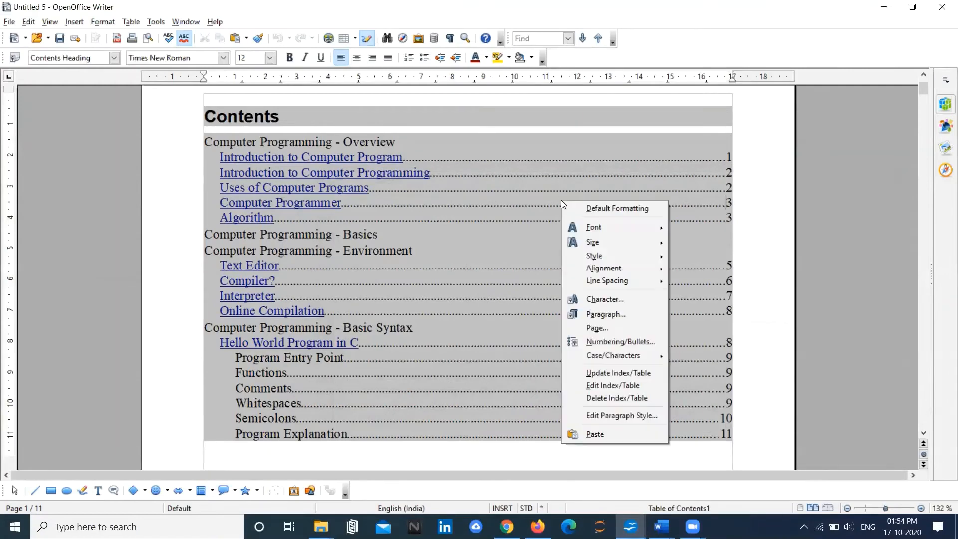
left_click(611, 384)
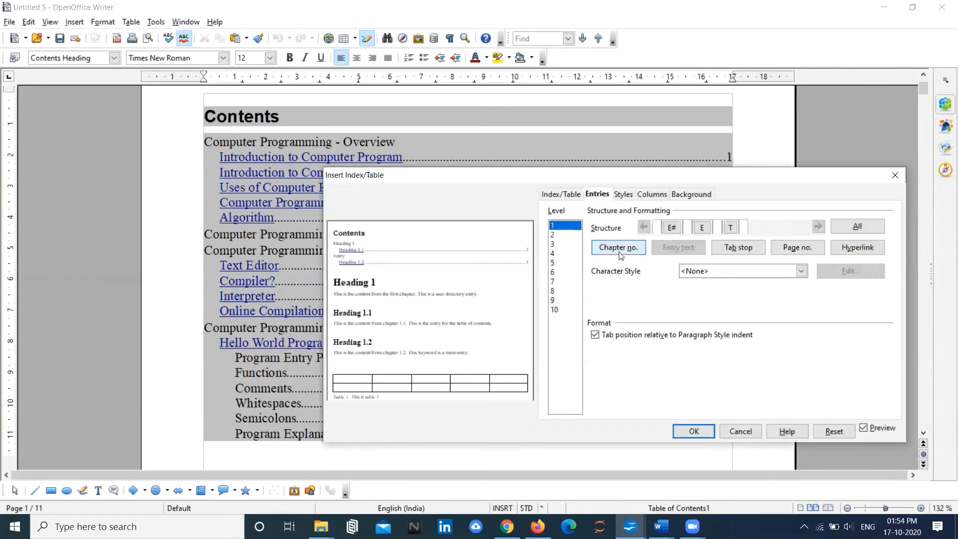
left_click(731, 228)
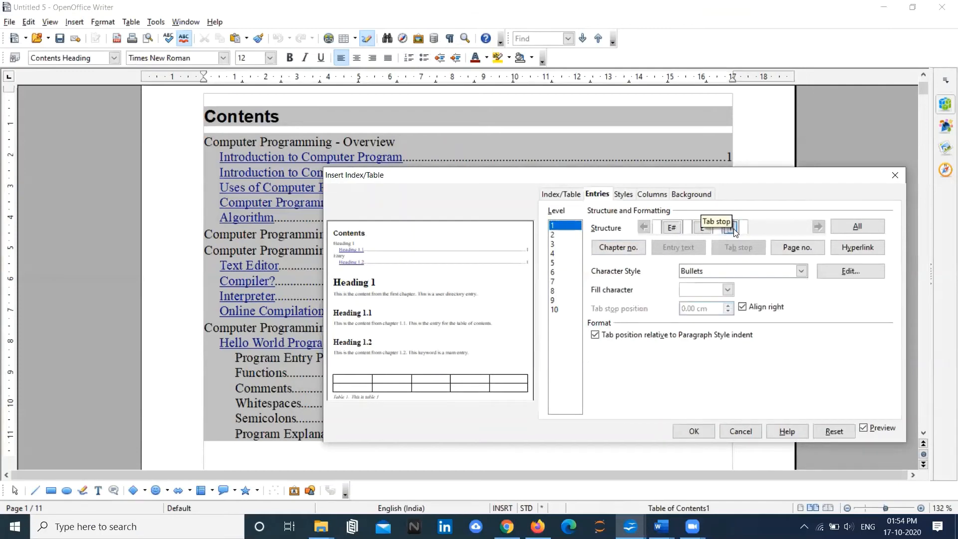
left_click(728, 290)
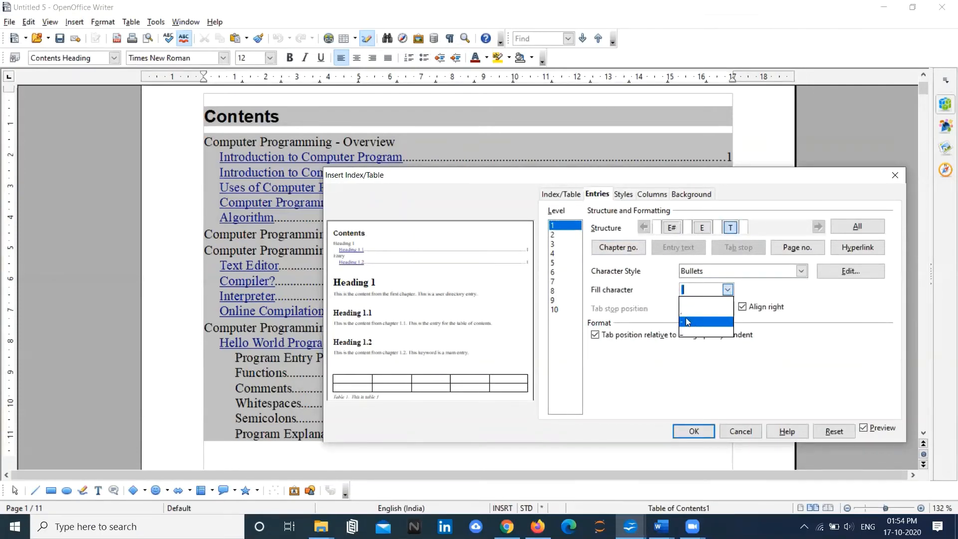
left_click(715, 324)
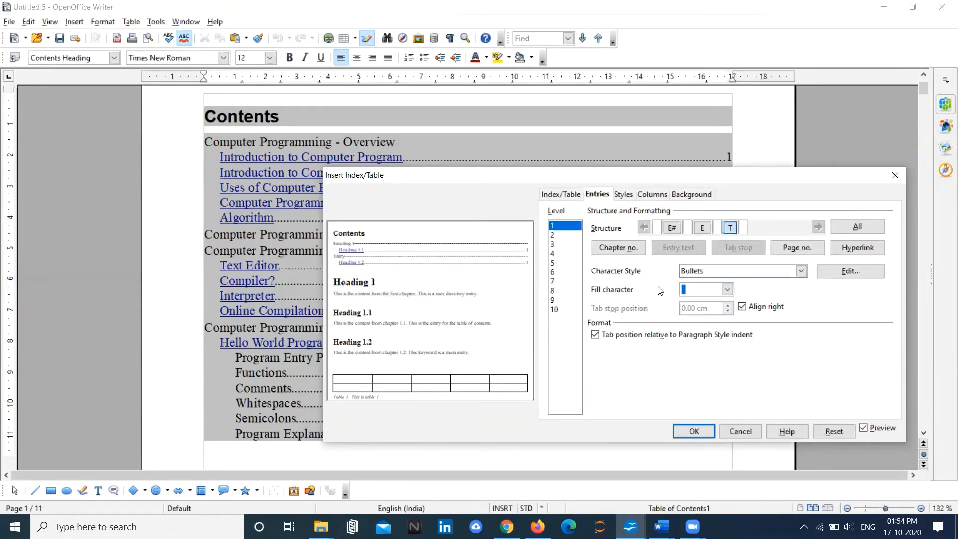
left_click(728, 290)
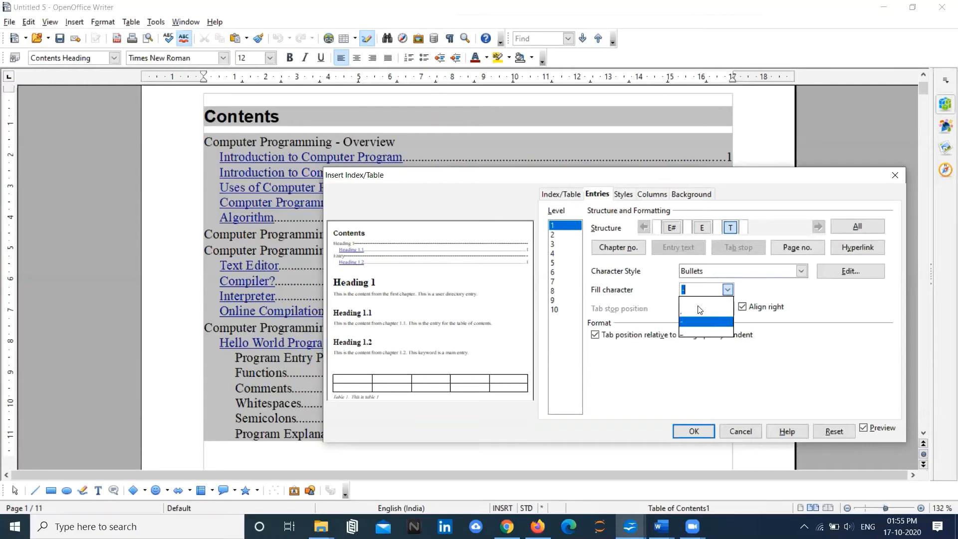
left_click(710, 303)
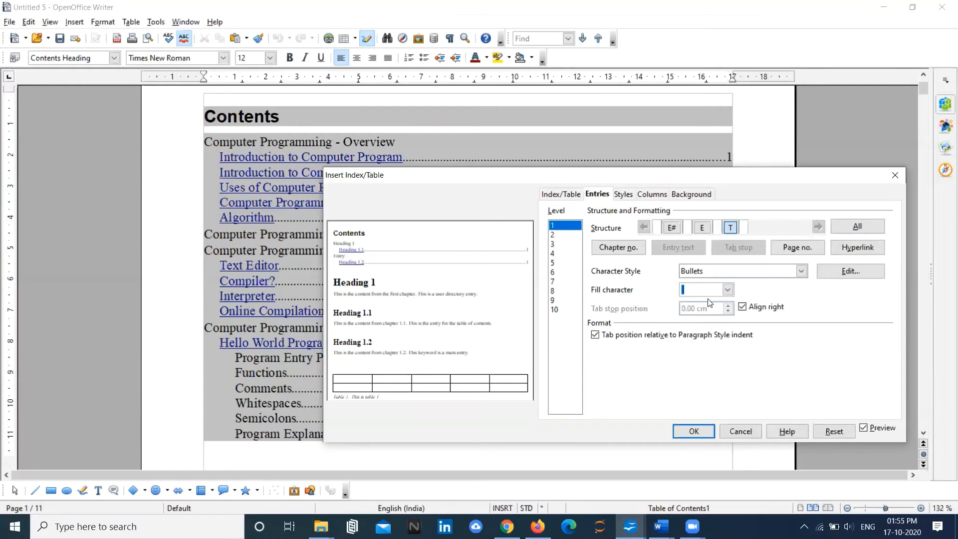
left_click(728, 290)
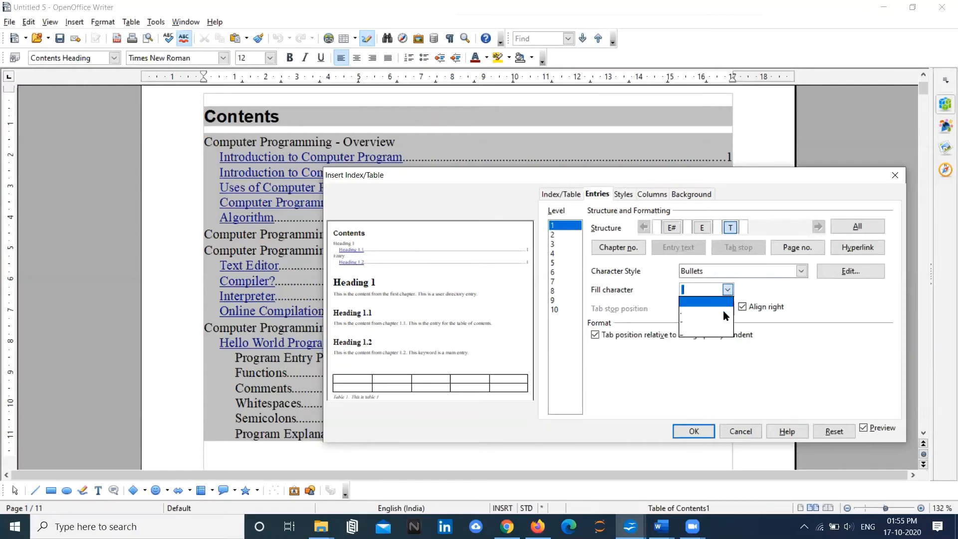
left_click(703, 325)
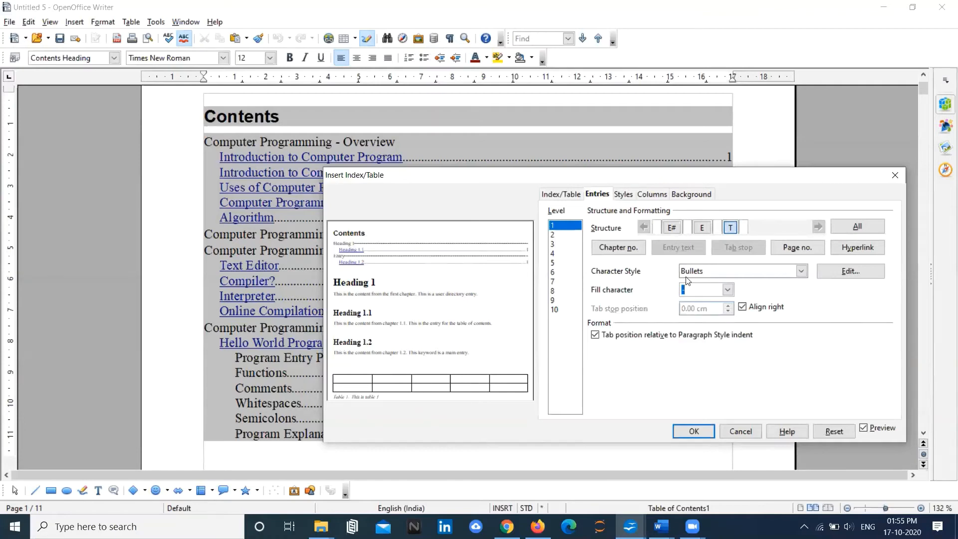
left_click(694, 431)
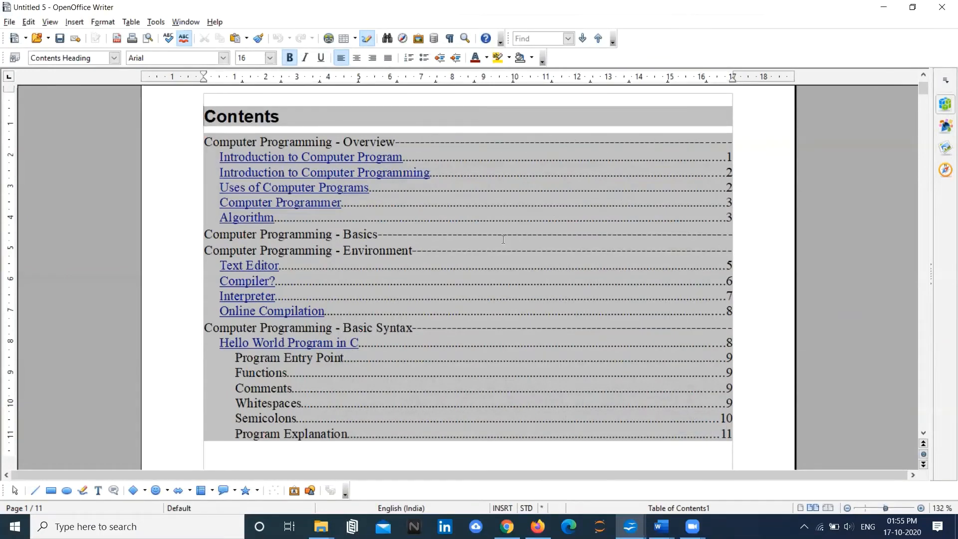
Add a page number after the tab stop in the level 1 structure and apply it to the table of contents
right_click(514, 198)
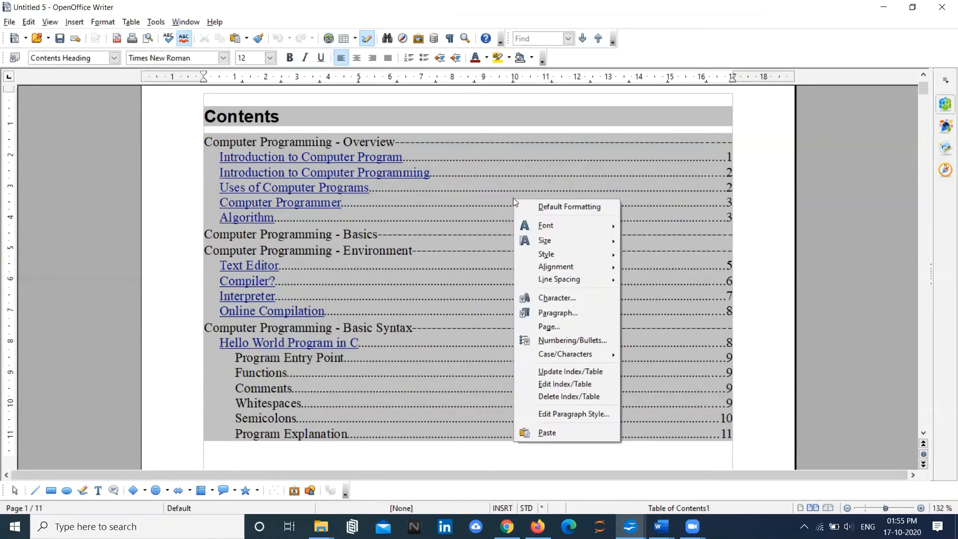
left_click(576, 384)
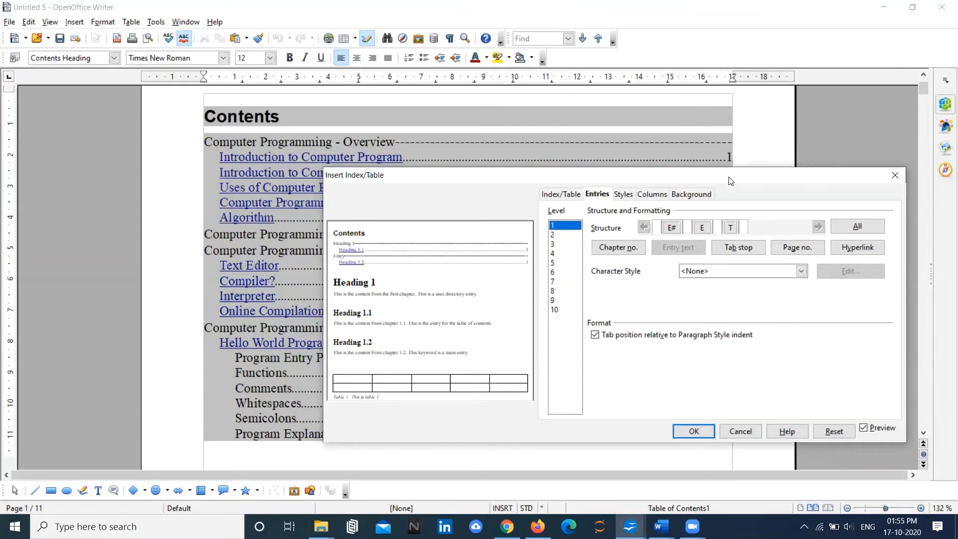
left_click_drag(788, 177, 769, 258)
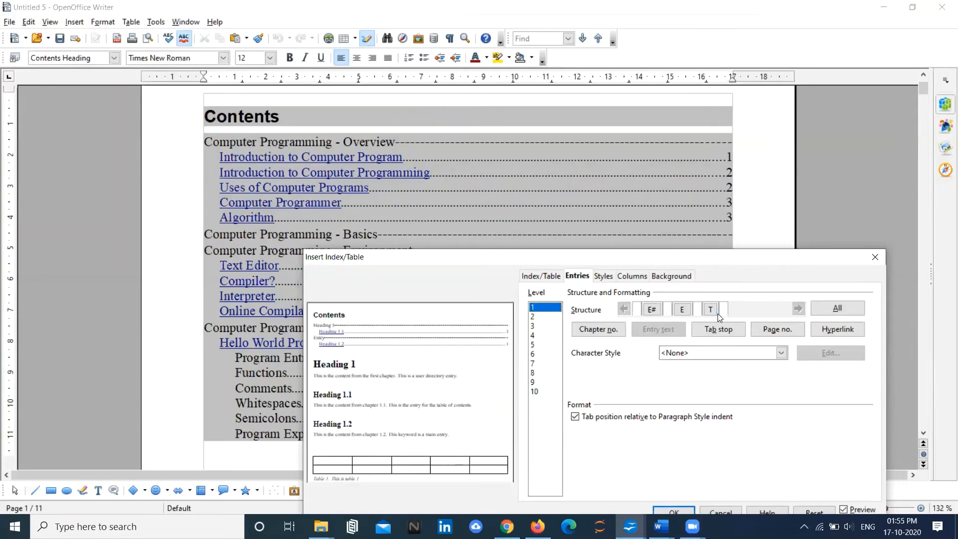
left_click(777, 330)
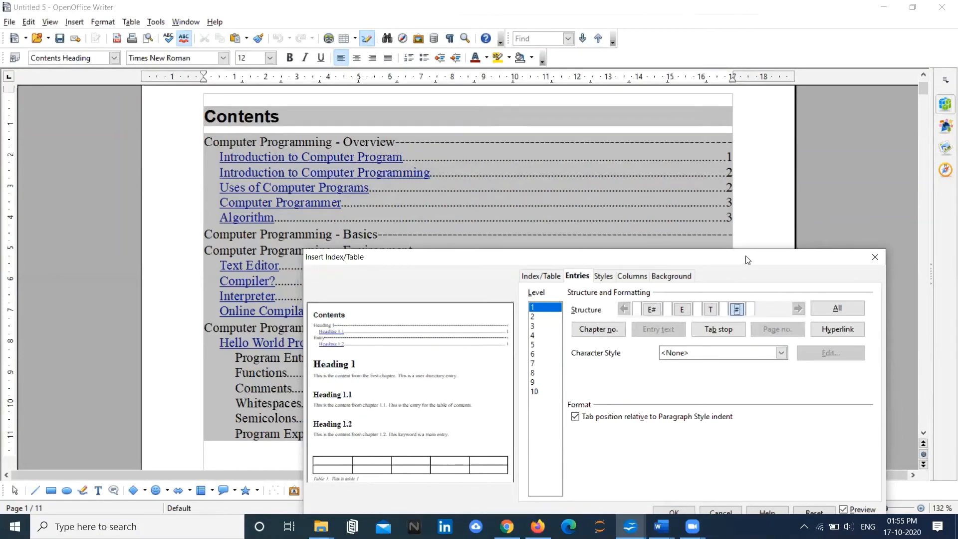
left_click_drag(746, 257, 735, 145)
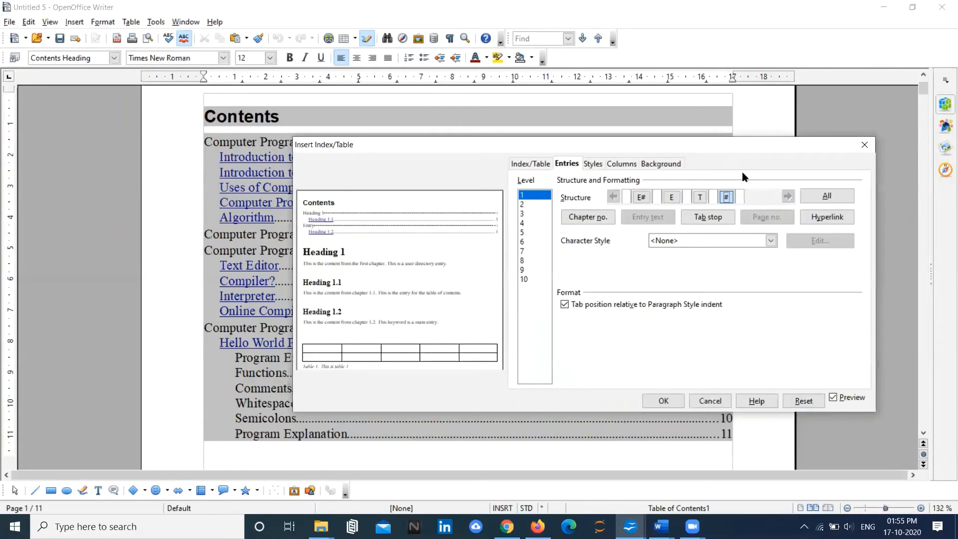
left_click(667, 402)
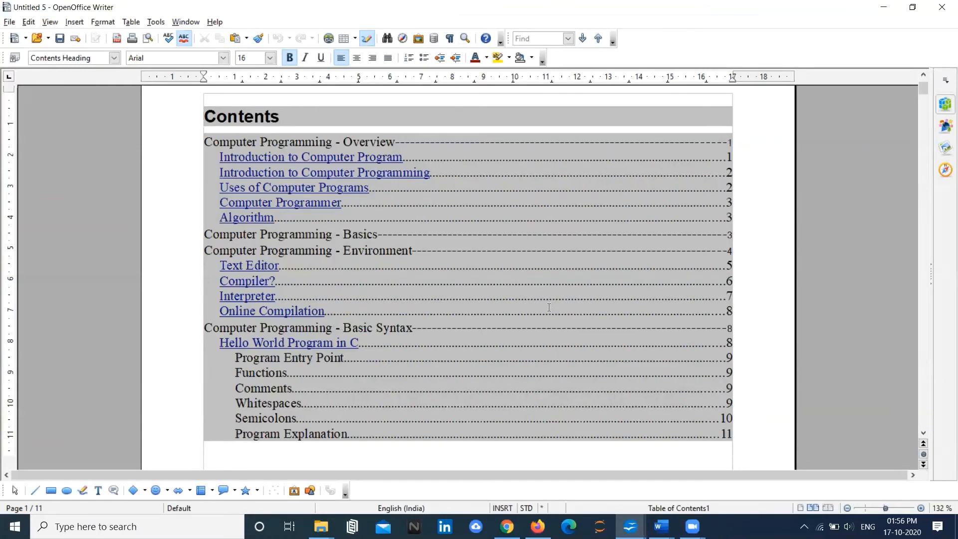
Set the character style of the level 3 entry text to Emphasis and apply it to the table of contents
right_click(529, 221)
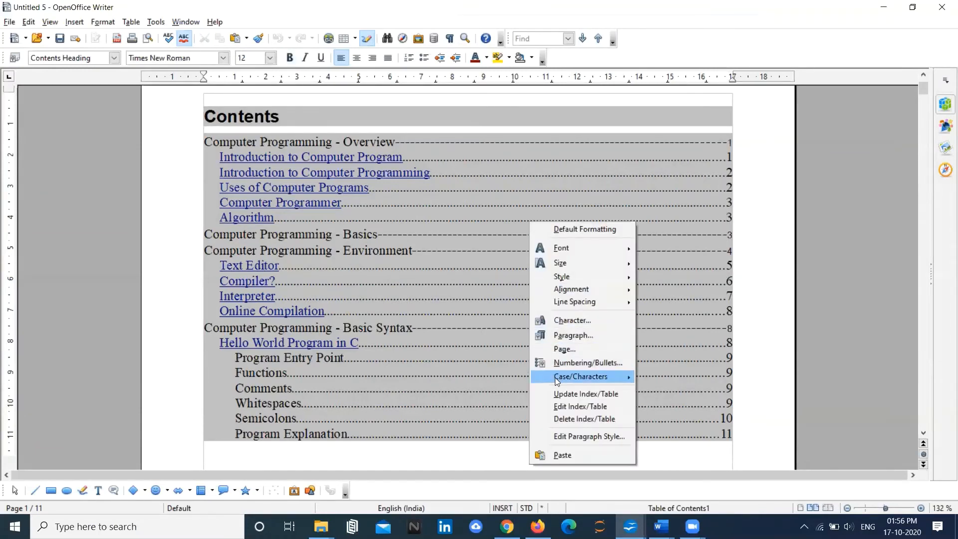
left_click(565, 406)
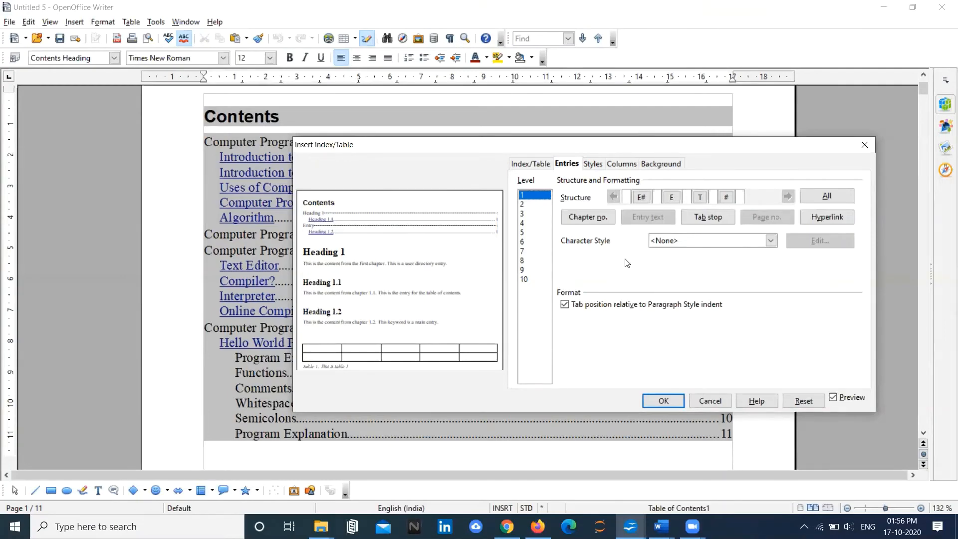
left_click(522, 214)
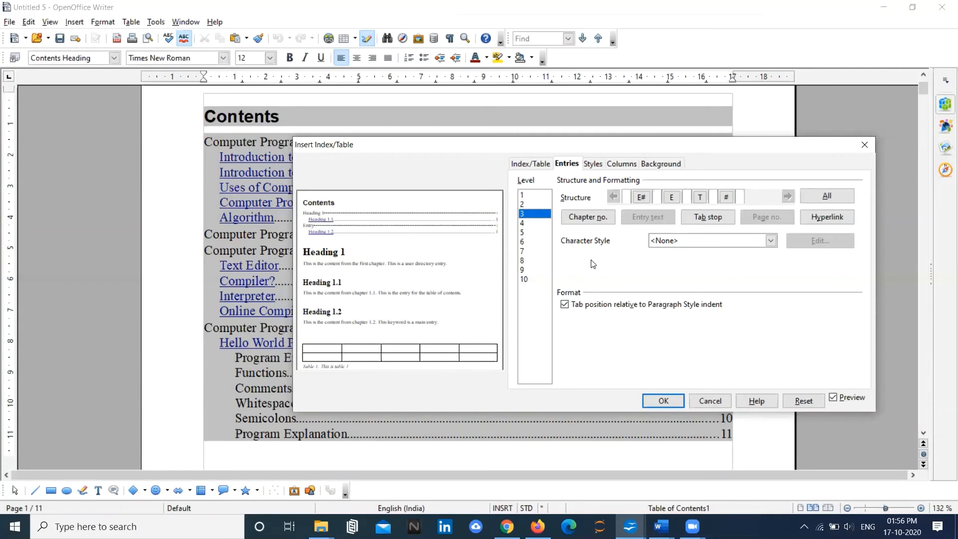
left_click(672, 197)
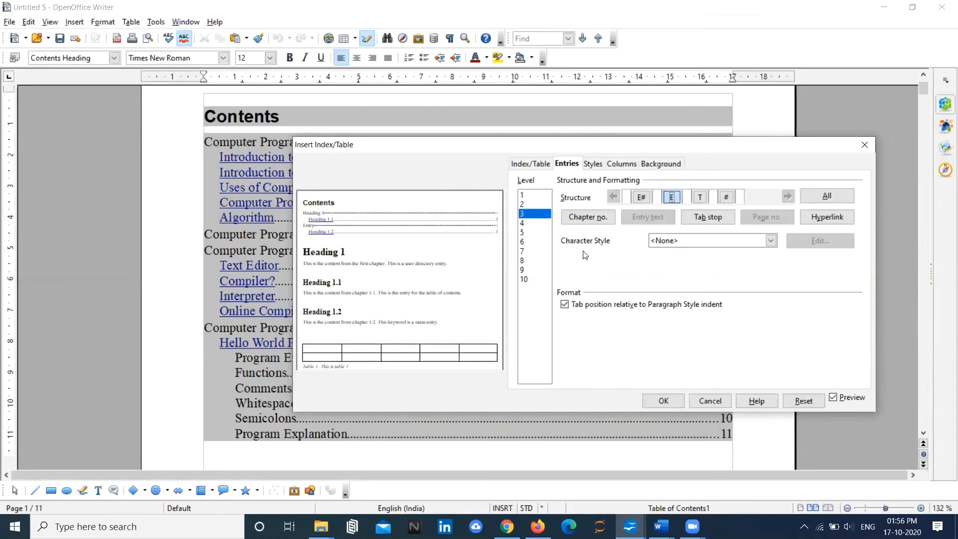
left_click(724, 242)
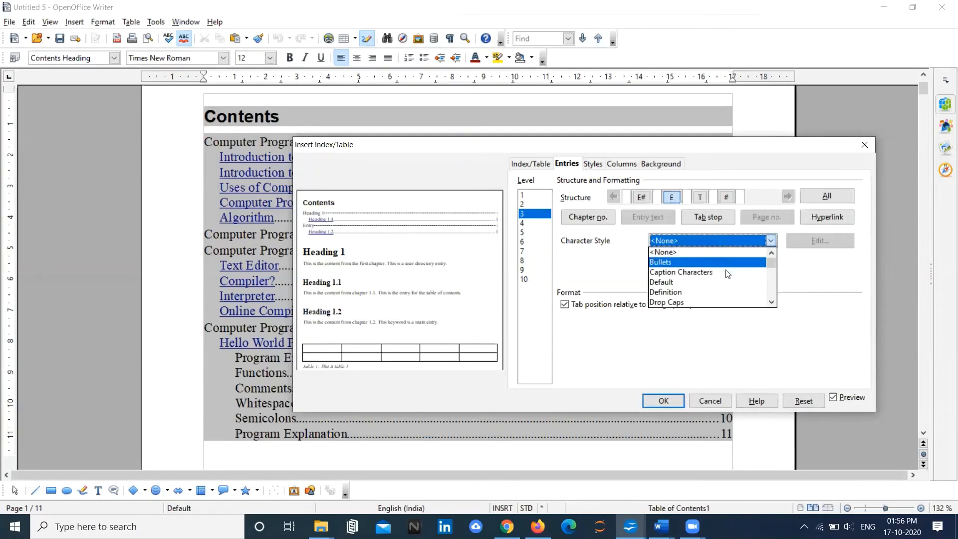
left_click(772, 303)
left_click(772, 302)
left_click(772, 302)
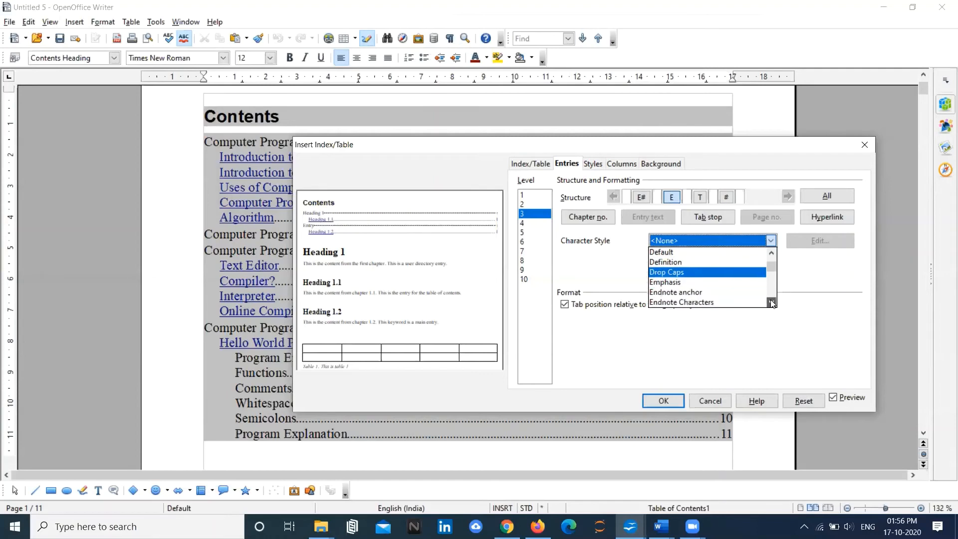
left_click(691, 282)
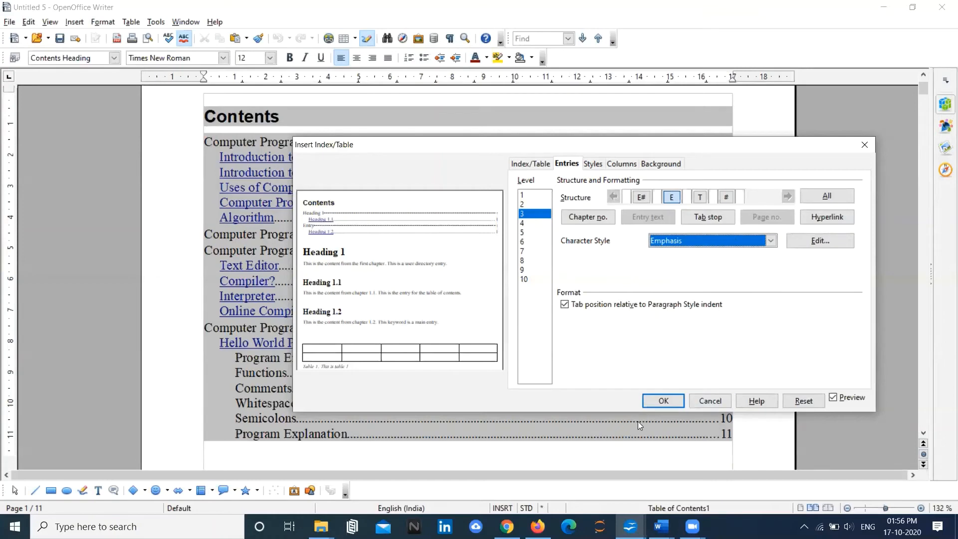
left_click(661, 401)
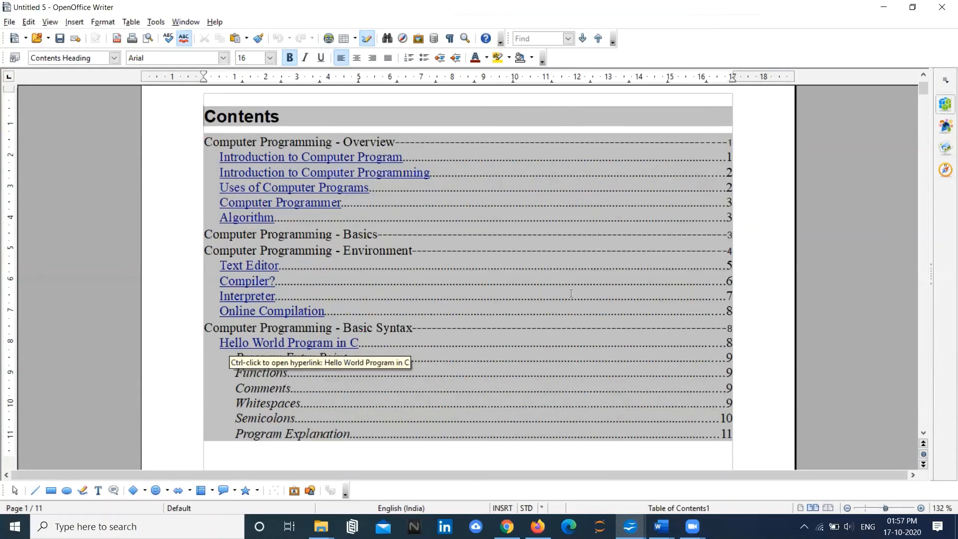
Assign the Default paragraph style to level 1 of the table of contents and apply the change
right_click(515, 213)
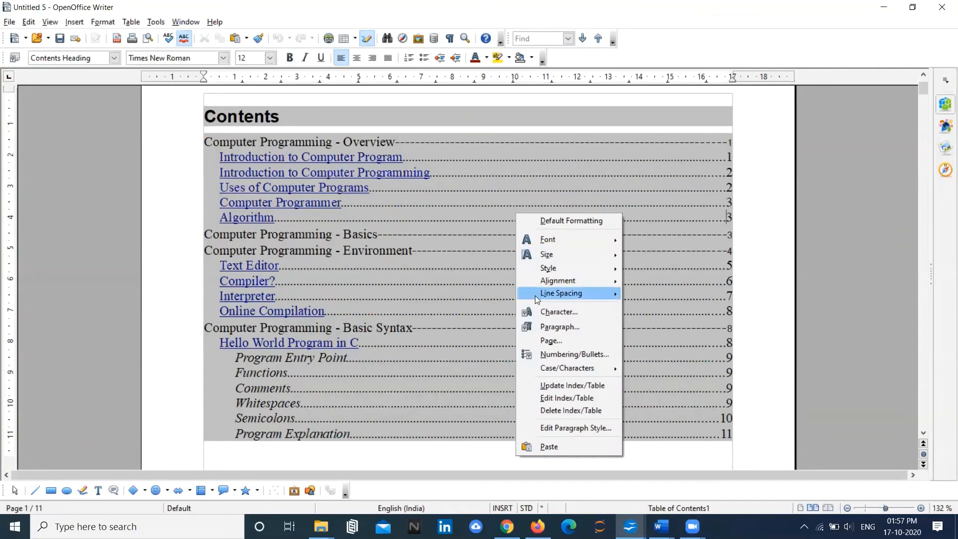
left_click(564, 399)
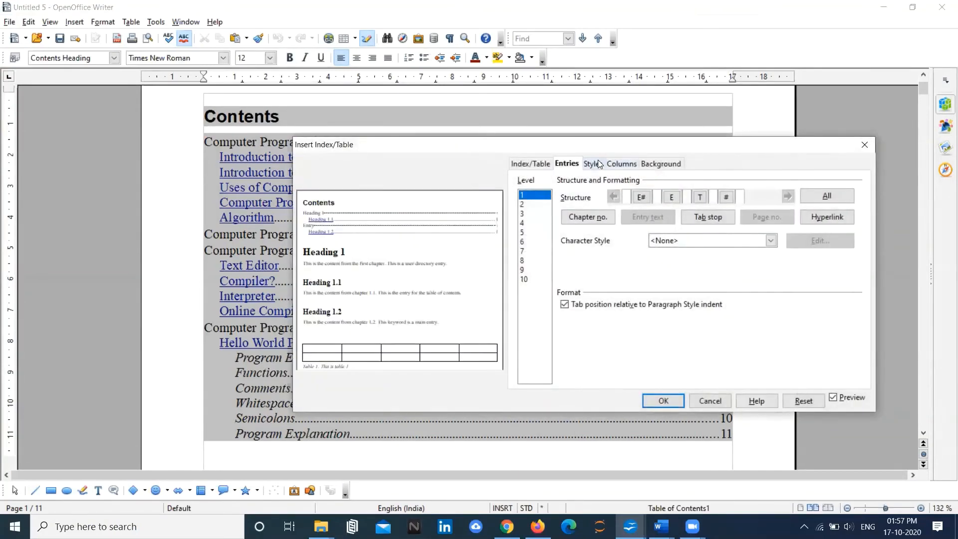
left_click(592, 164)
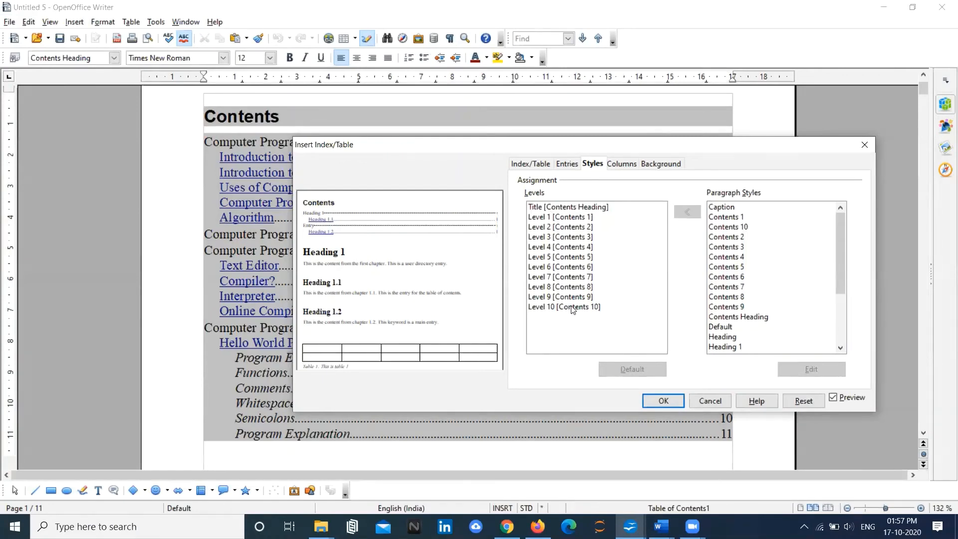
left_click(567, 220)
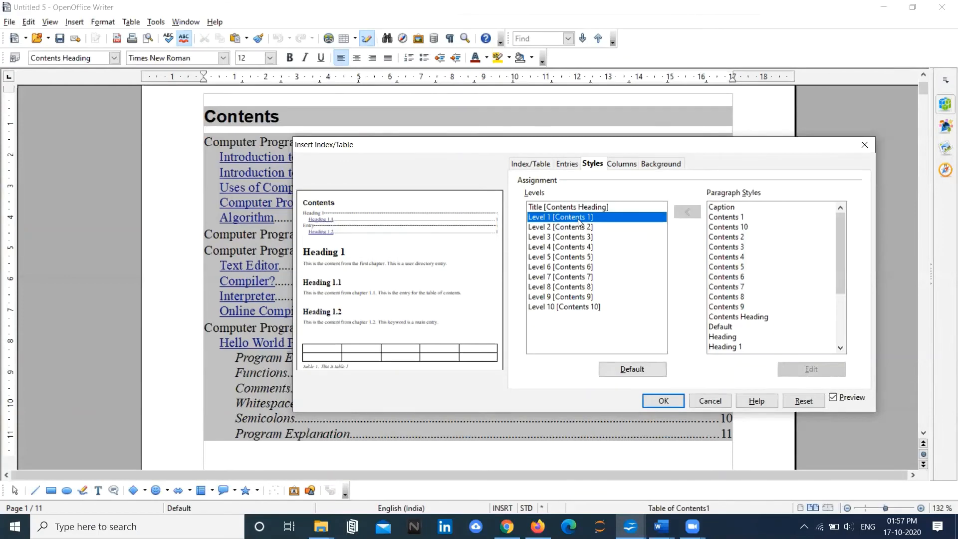
left_click(720, 327)
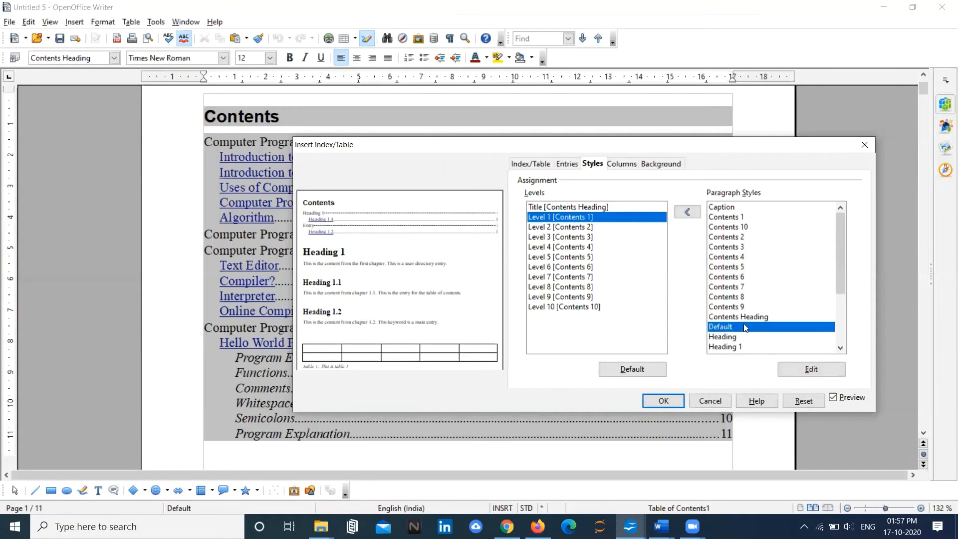
left_click(689, 213)
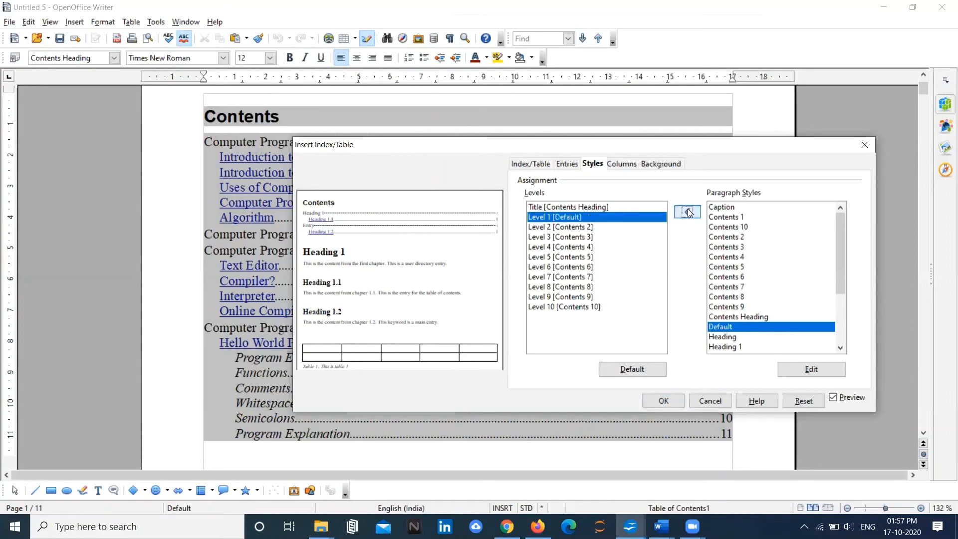
left_click(665, 402)
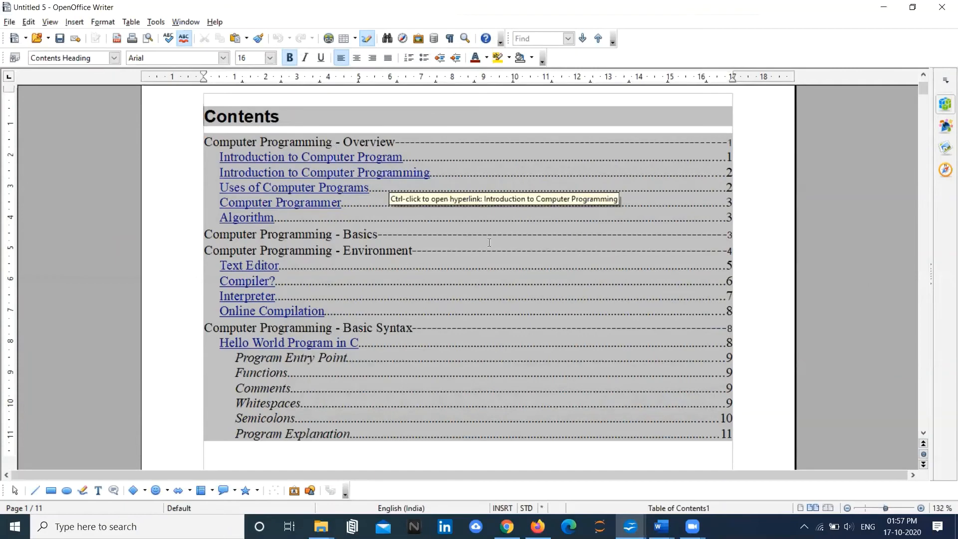
Look through the paragraph styles available for level 1 of the table of contents, and assign and apply Caption
right_click(540, 247)
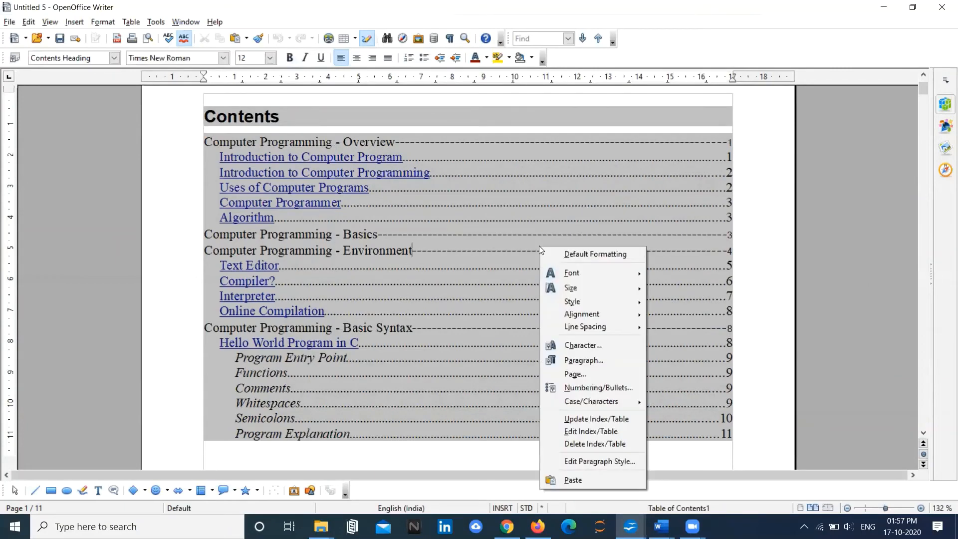
left_click(614, 431)
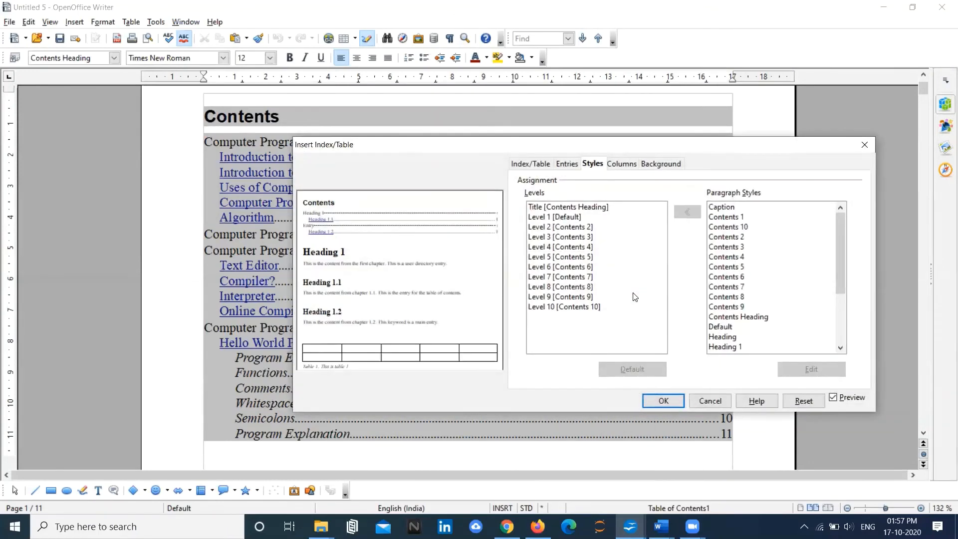
left_click(568, 220)
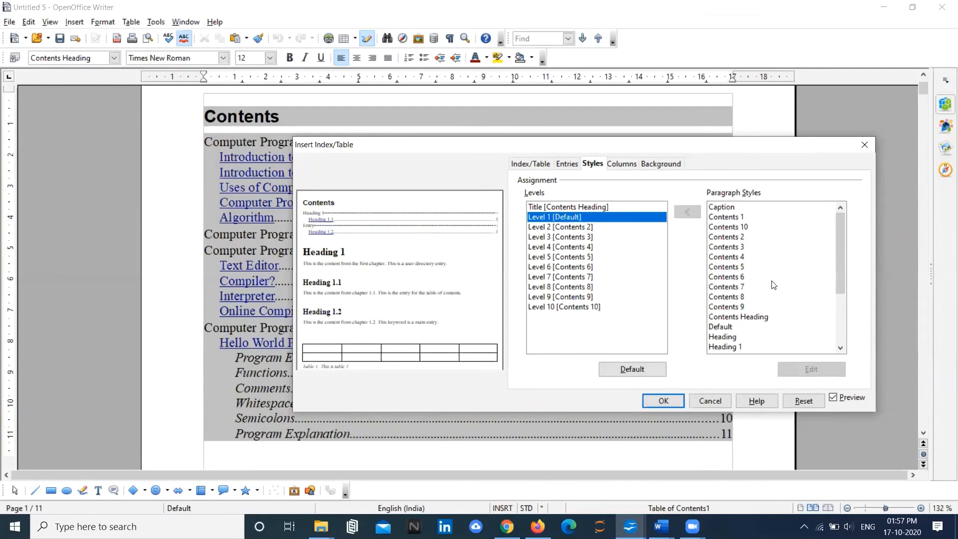
left_click(841, 349)
left_click(841, 348)
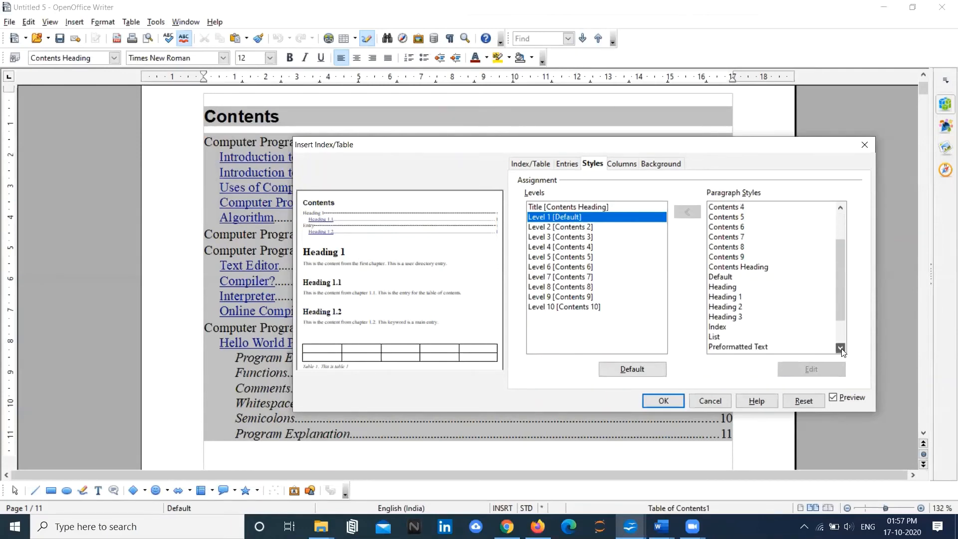
left_click(841, 349)
left_click(841, 348)
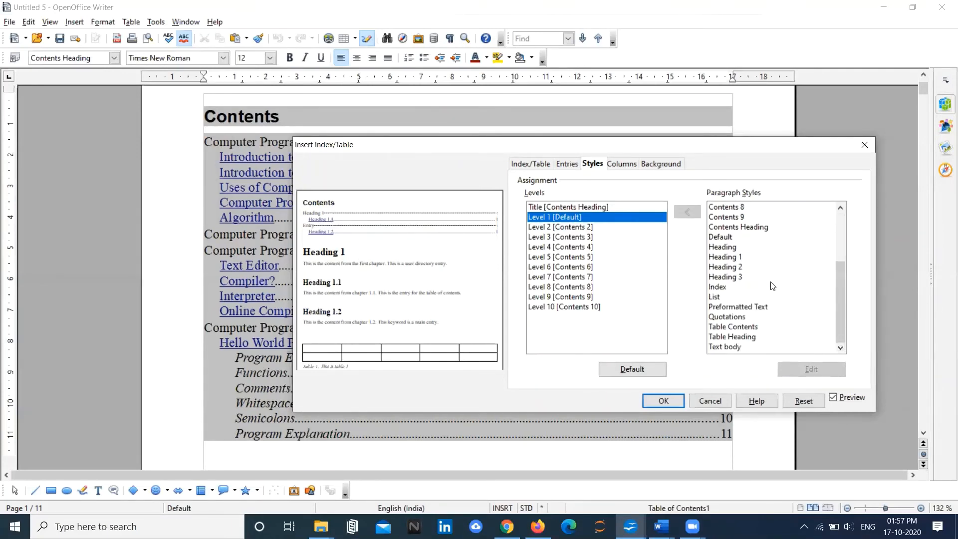
left_click(738, 260)
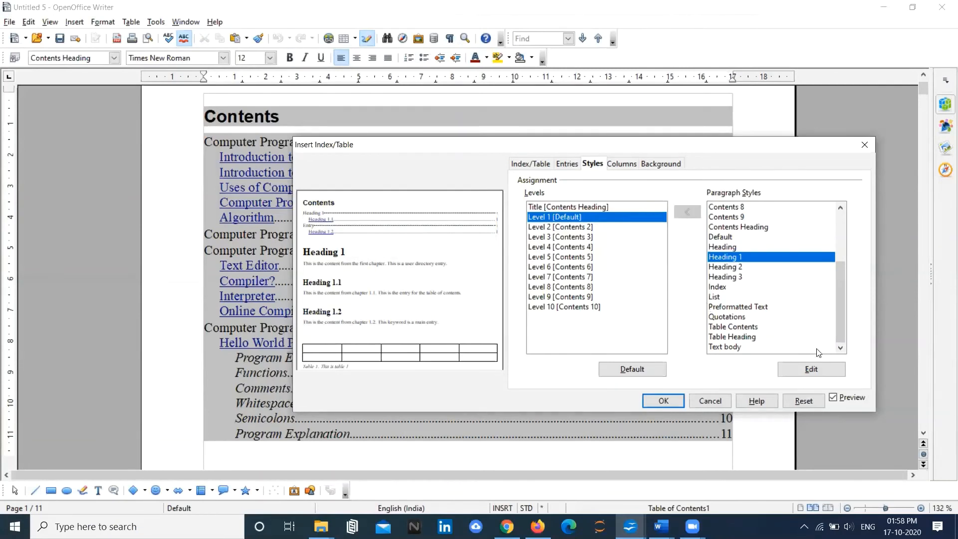
left_click(729, 348)
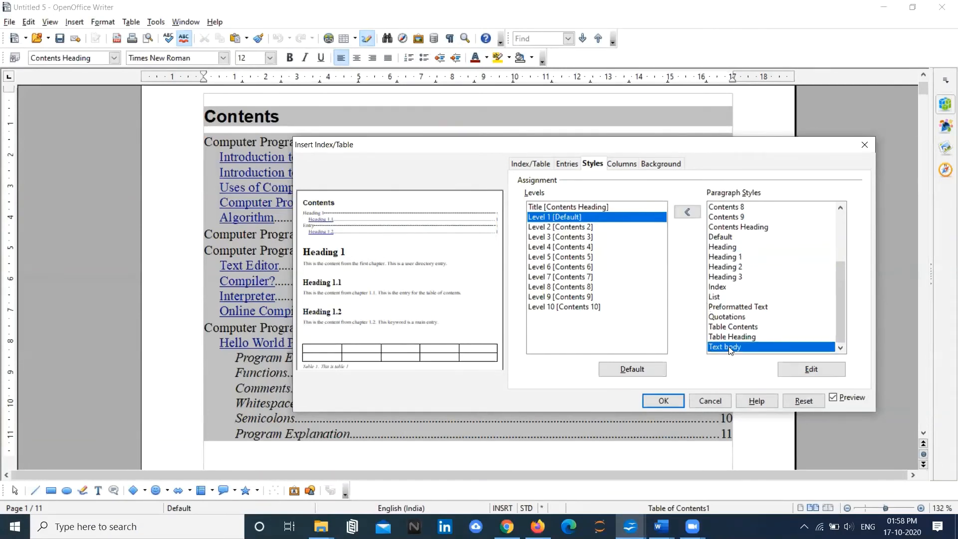
left_click(730, 318)
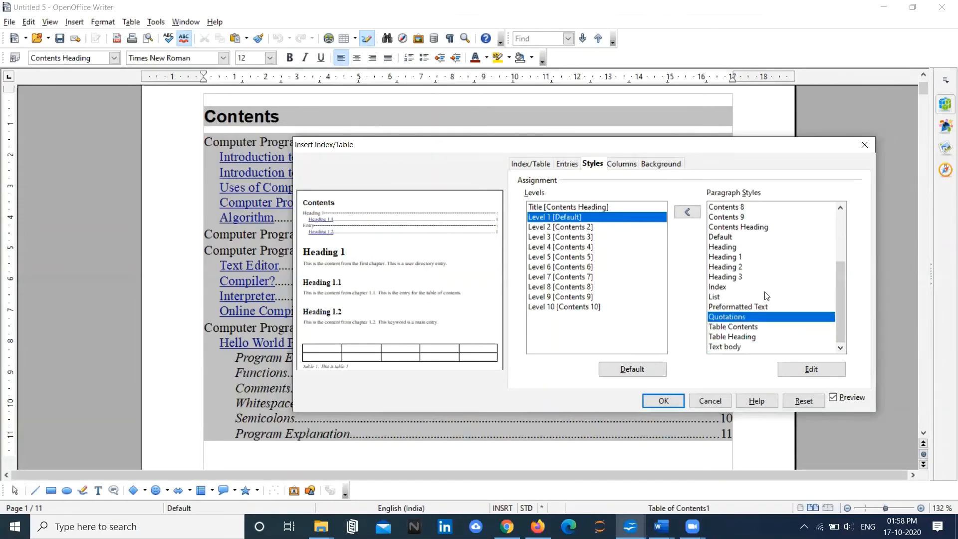
left_click(840, 208)
left_click(839, 209)
left_click(840, 209)
left_click(839, 209)
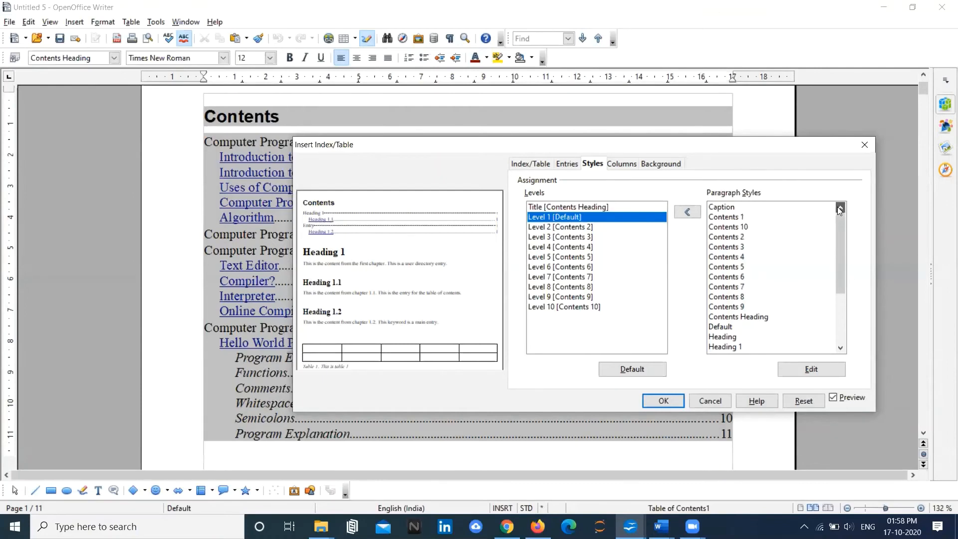
left_click(732, 209)
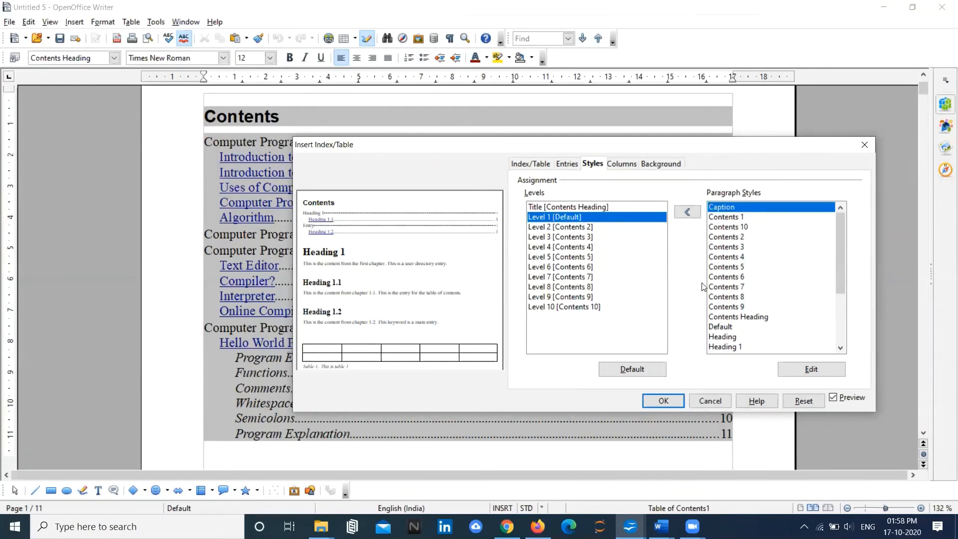
left_click(688, 213)
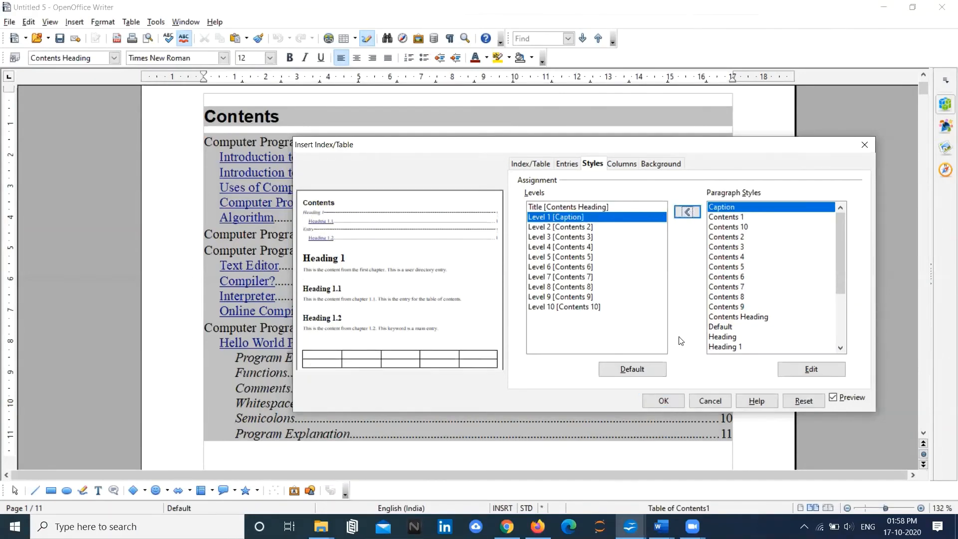
left_click(664, 401)
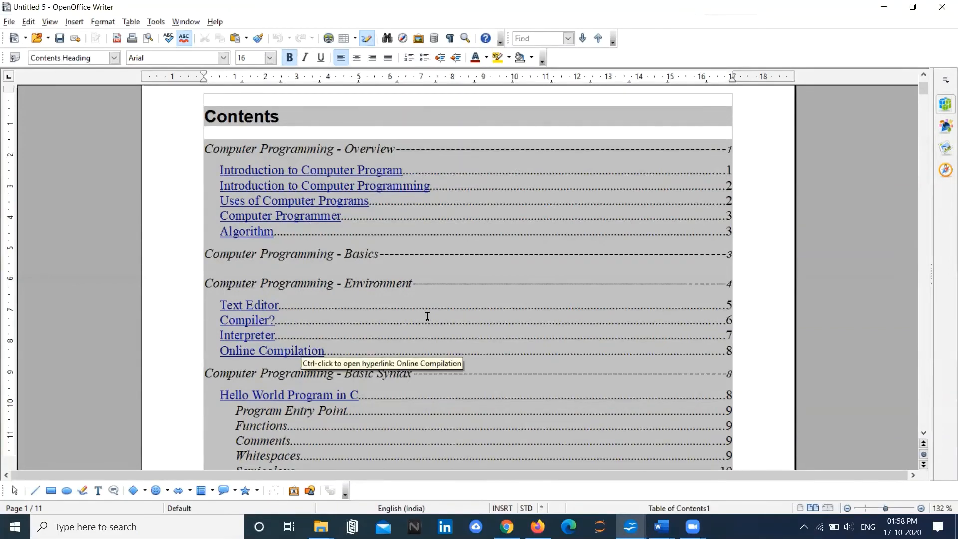
Edit the table of contents to use 3 columns and apply the layout
scroll(427, 316, "down", 5)
scroll(427, 316, "up", 4)
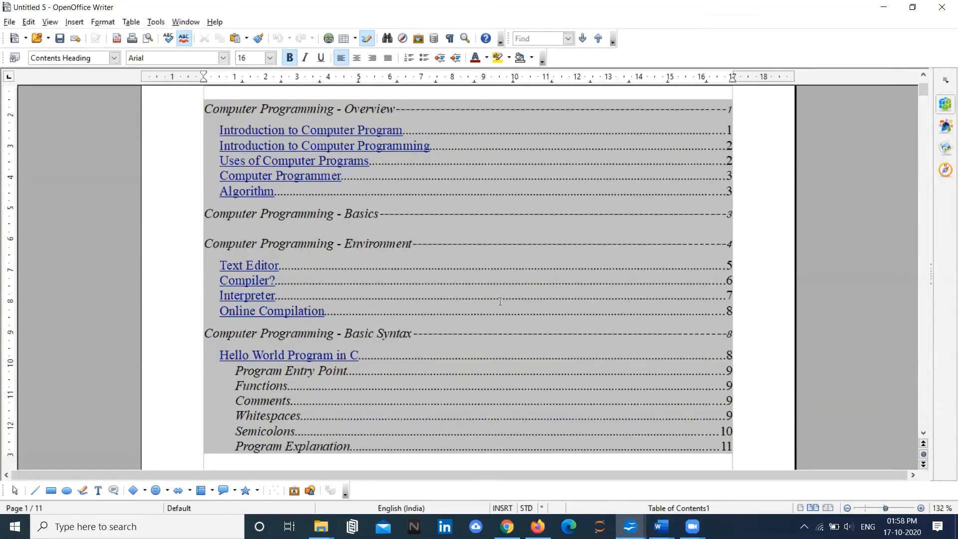
right_click(537, 280)
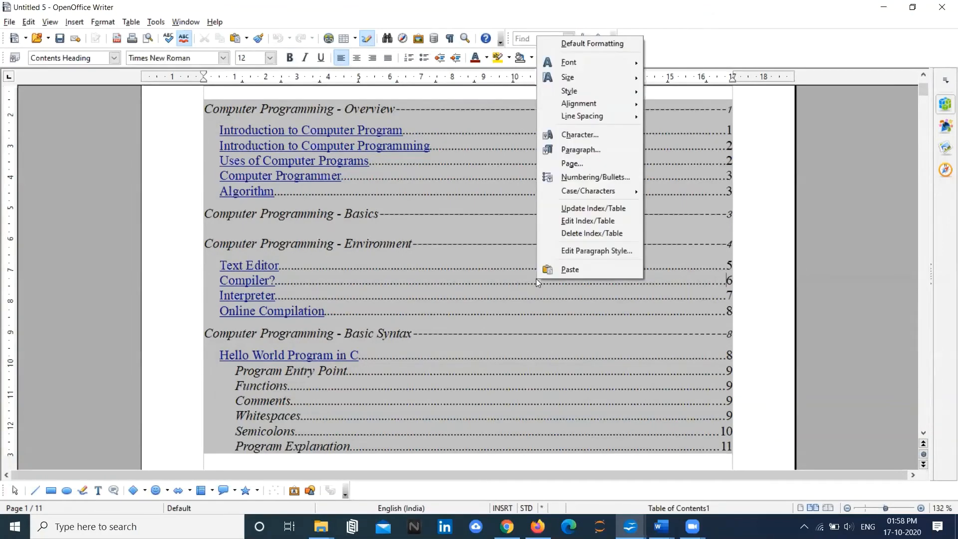
left_click(599, 223)
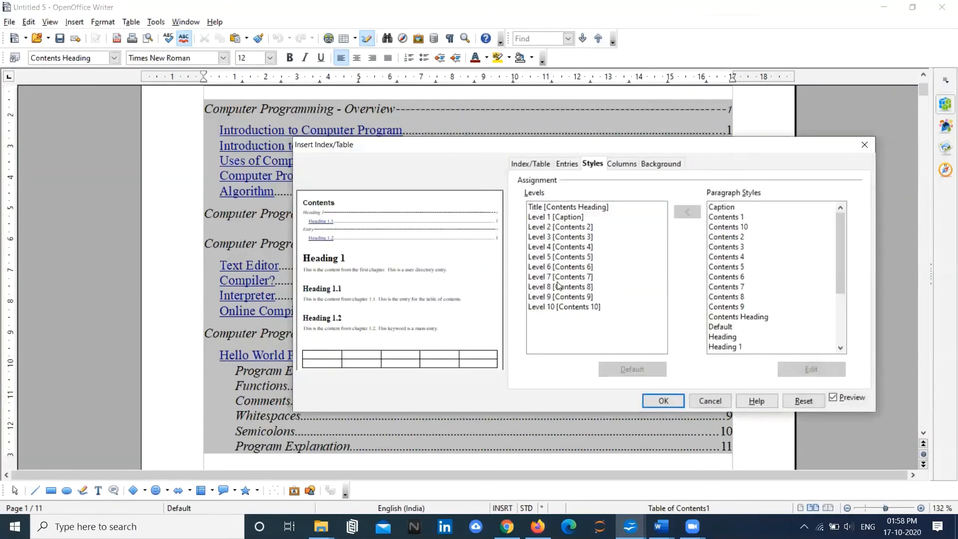
left_click(549, 217)
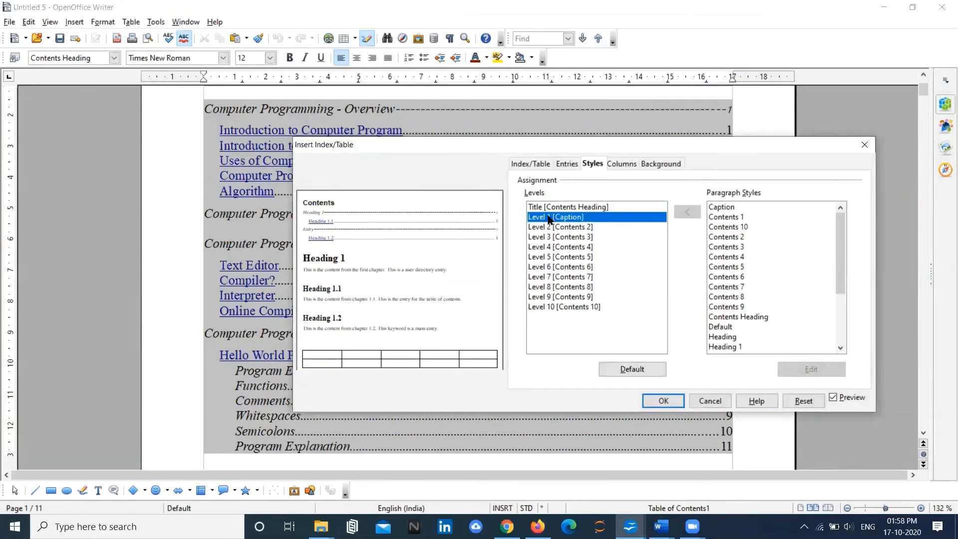
left_click(732, 207)
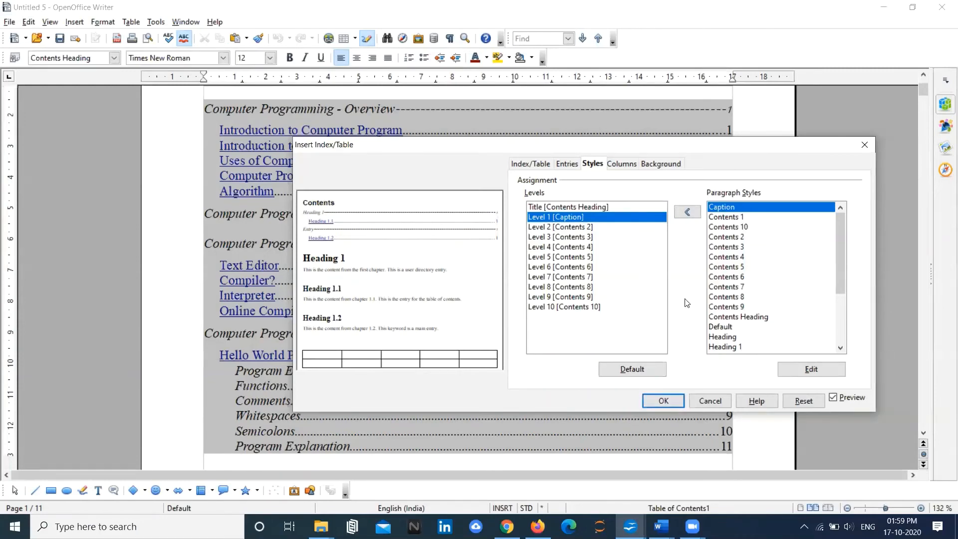
left_click(625, 166)
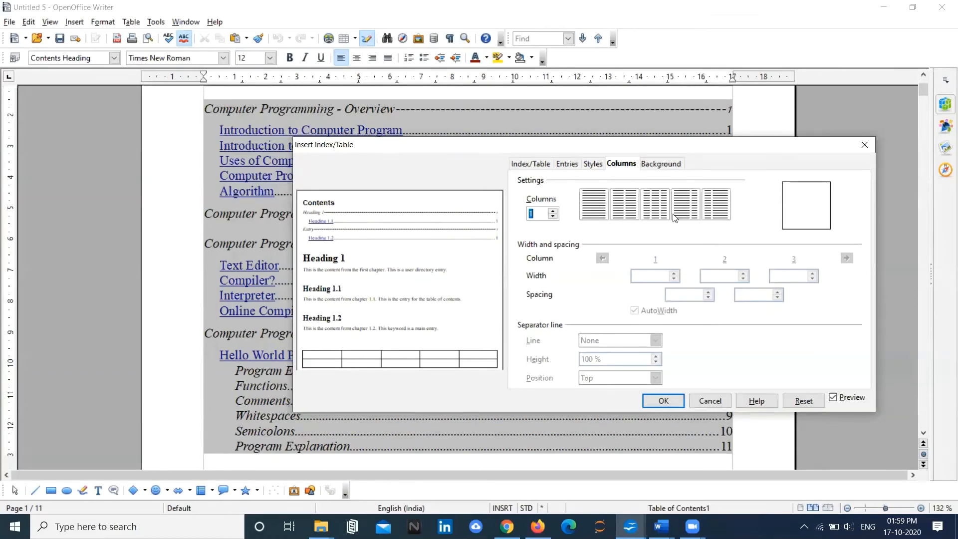
left_click(622, 215)
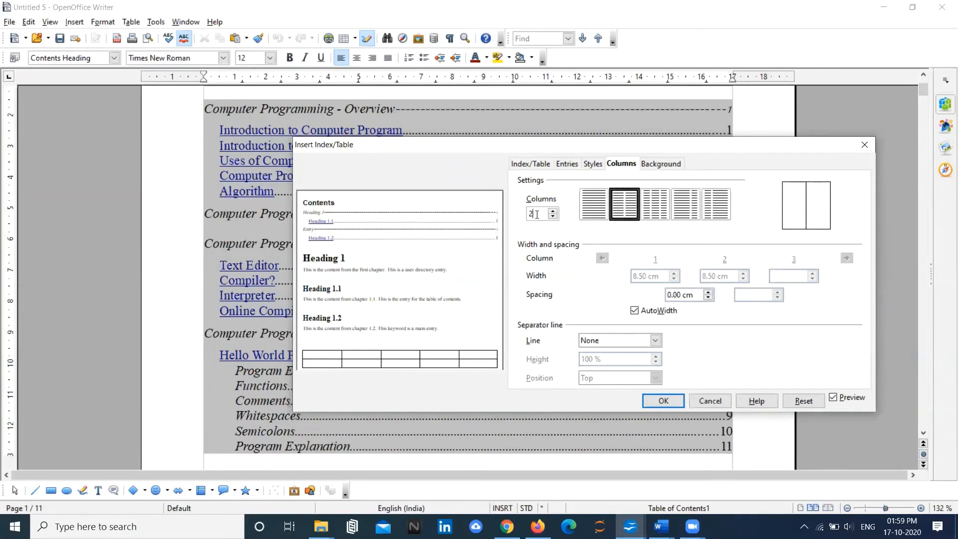
key("BackSpace")
type("3")
left_click(663, 400)
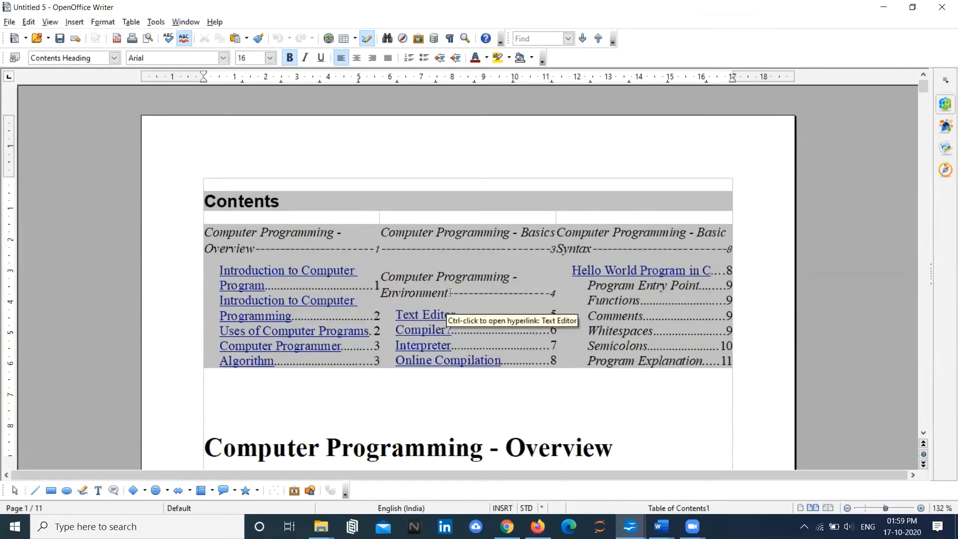
Edit the table of contents to set its layout back to 1 column
right_click(497, 282)
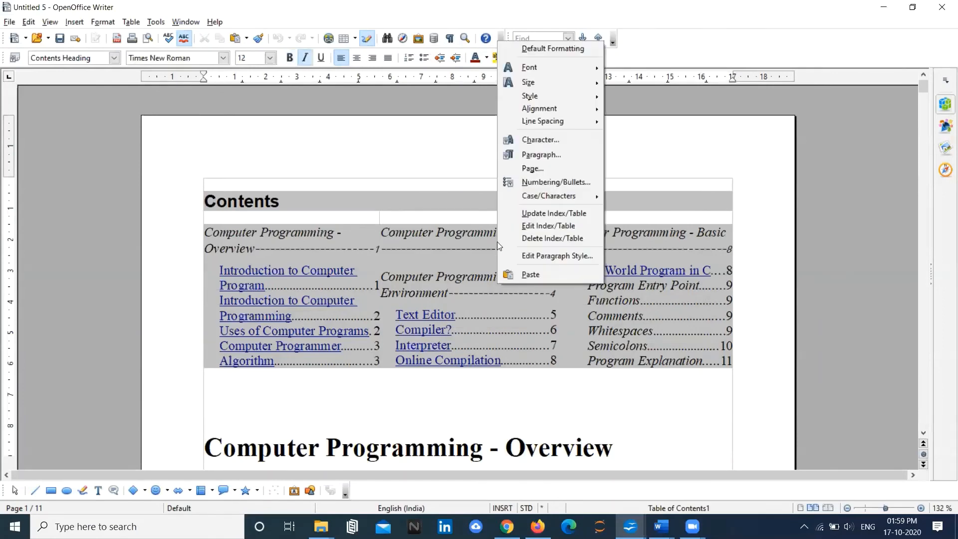
left_click(568, 226)
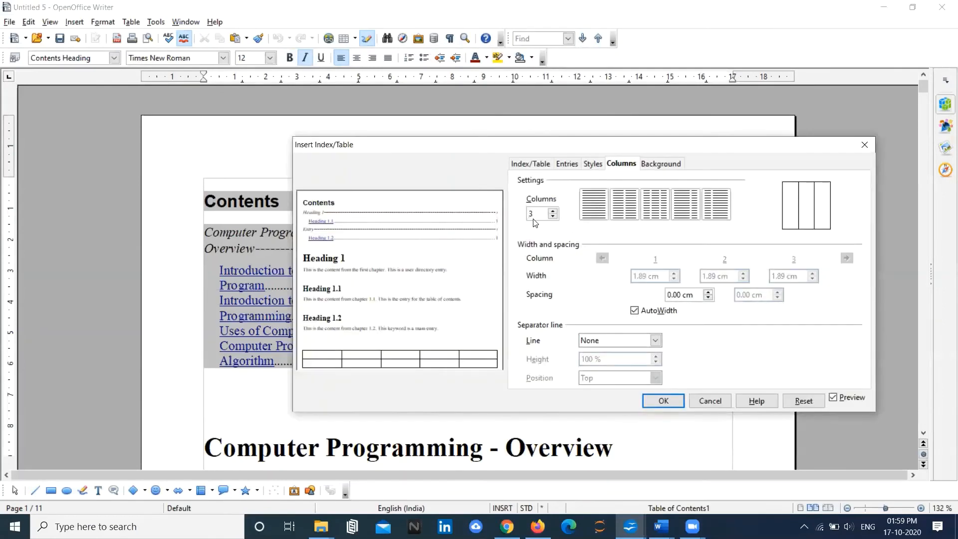
double_click(532, 214)
type("1")
Set the table of contents background color to Red, apply the changes, and check the whole table
left_click(671, 164)
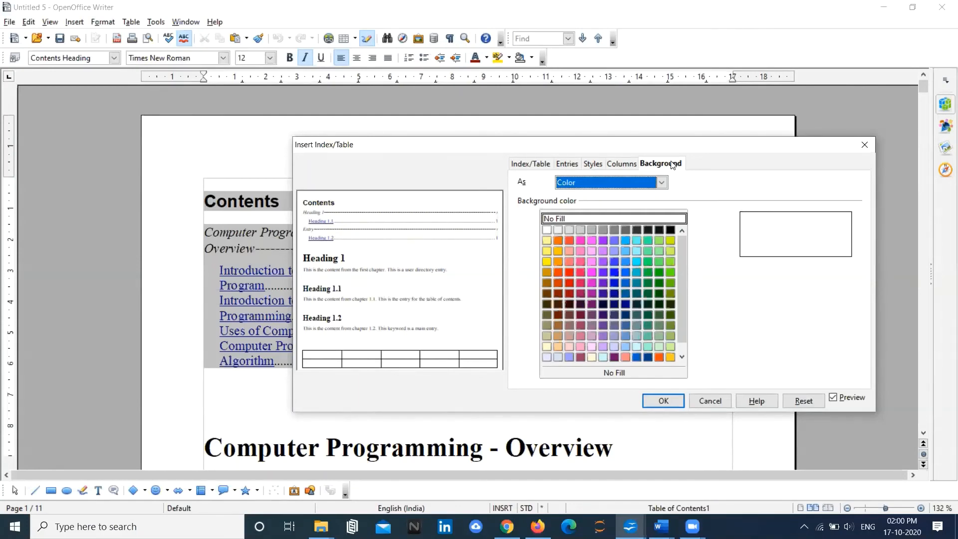
left_click(569, 241)
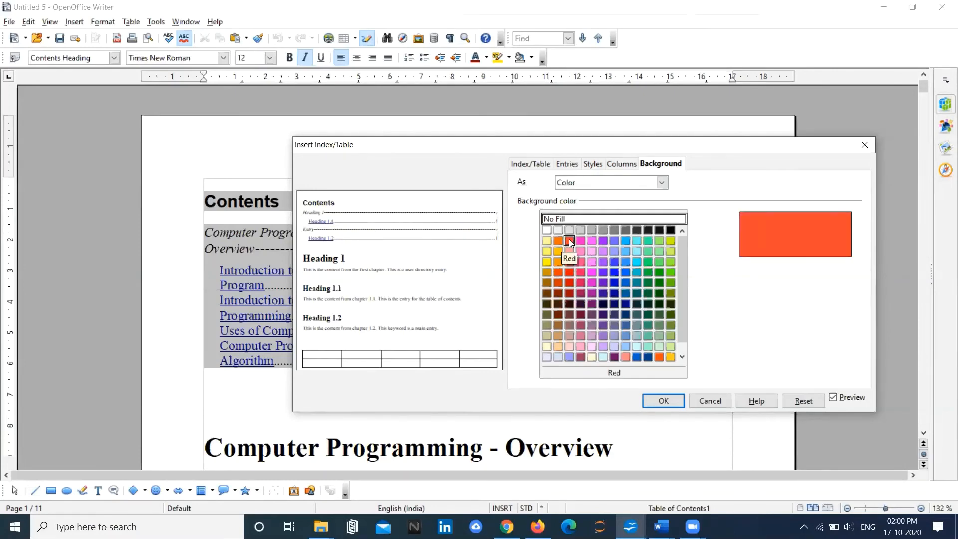
left_click(664, 400)
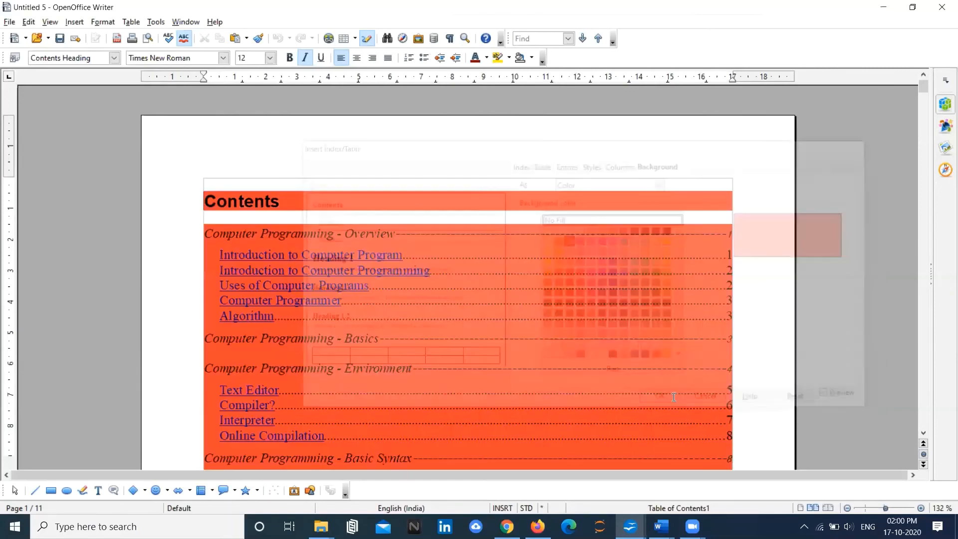
scroll(674, 396, "down", 6)
scroll(673, 397, "up", 5)
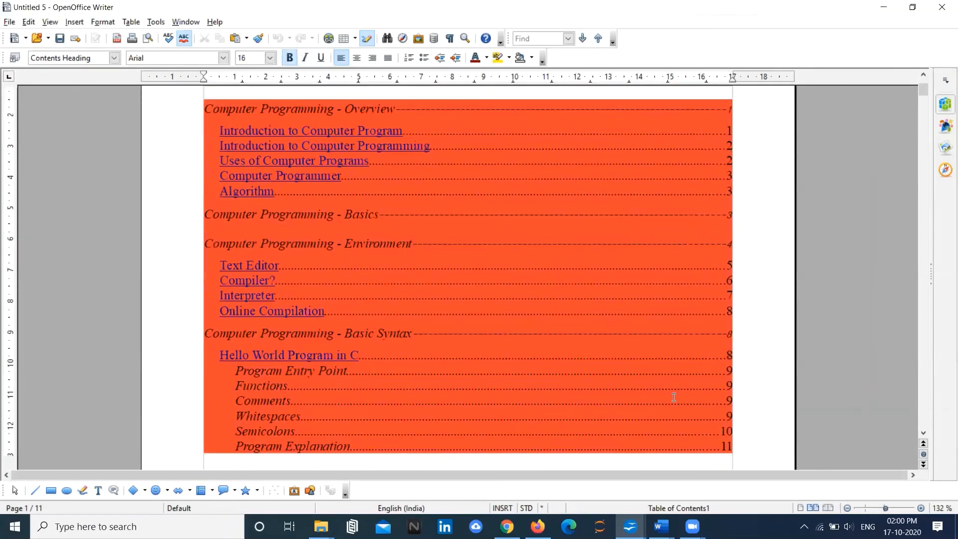
scroll(674, 396, "down", 3)
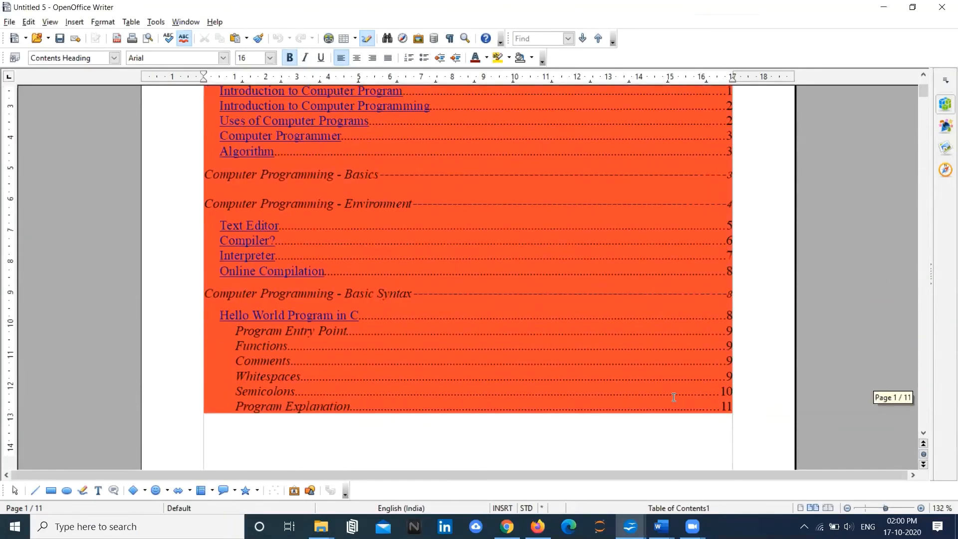
scroll(673, 397, "up", 2)
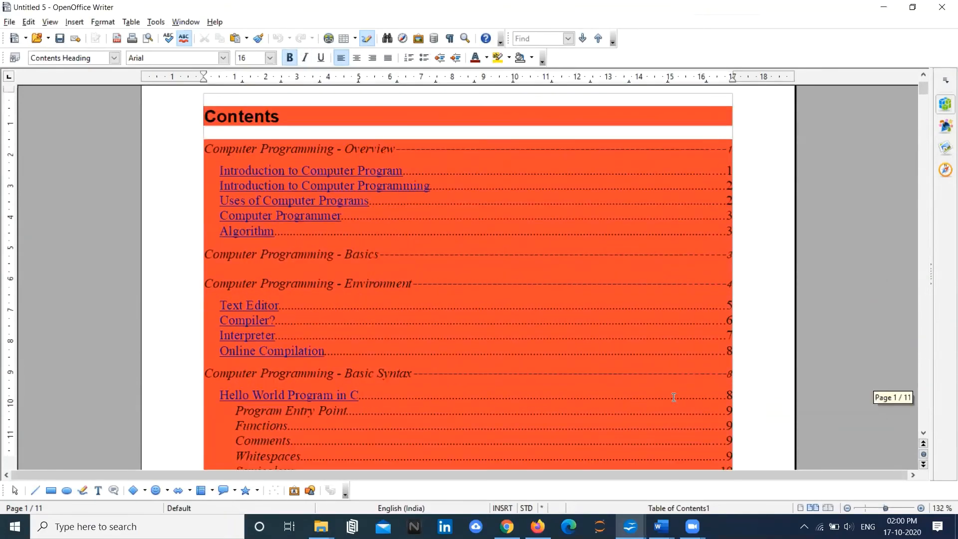
Edit the table of contents to use a graphic background and select 0_QZhH-H2sVSEryMo2.jpg from the Downloads folder
right_click(593, 278)
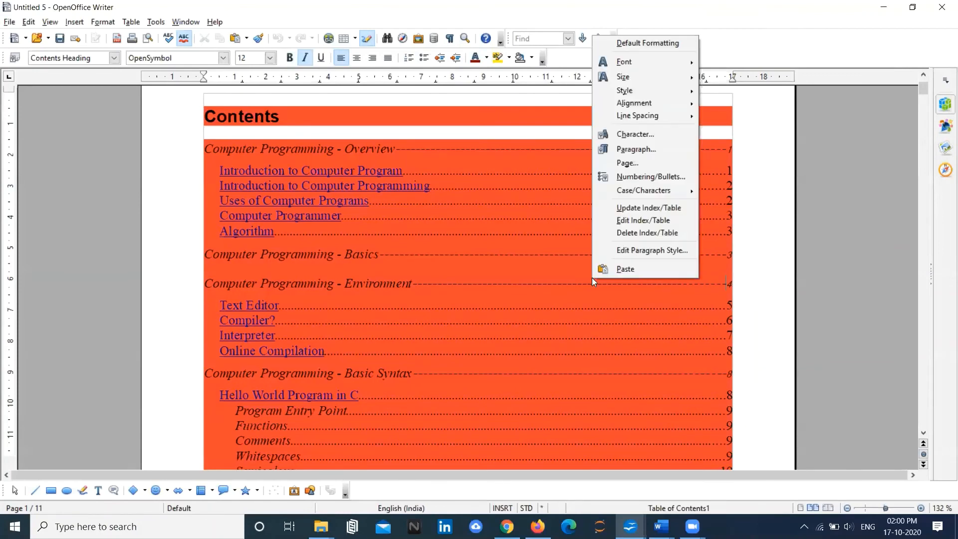
left_click(675, 220)
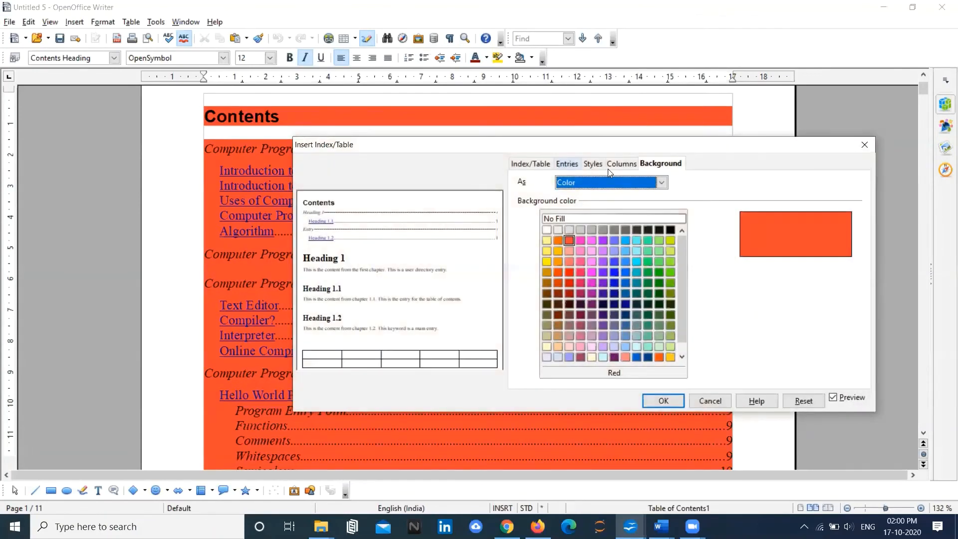
left_click(664, 183)
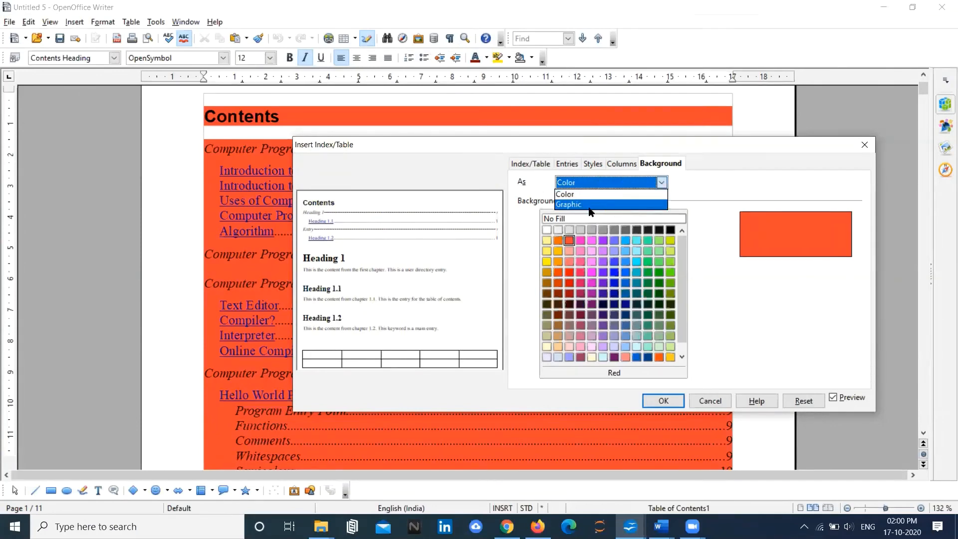
left_click(605, 205)
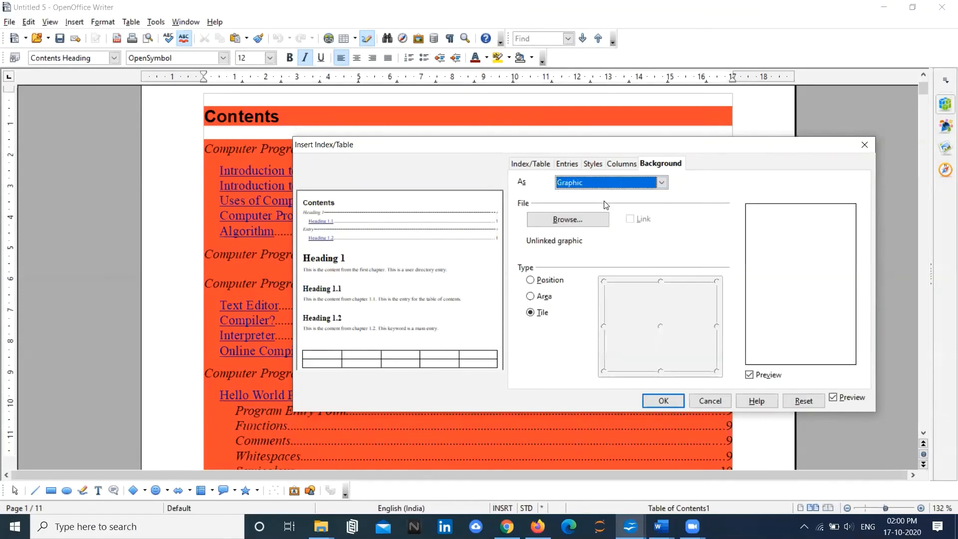
left_click(577, 220)
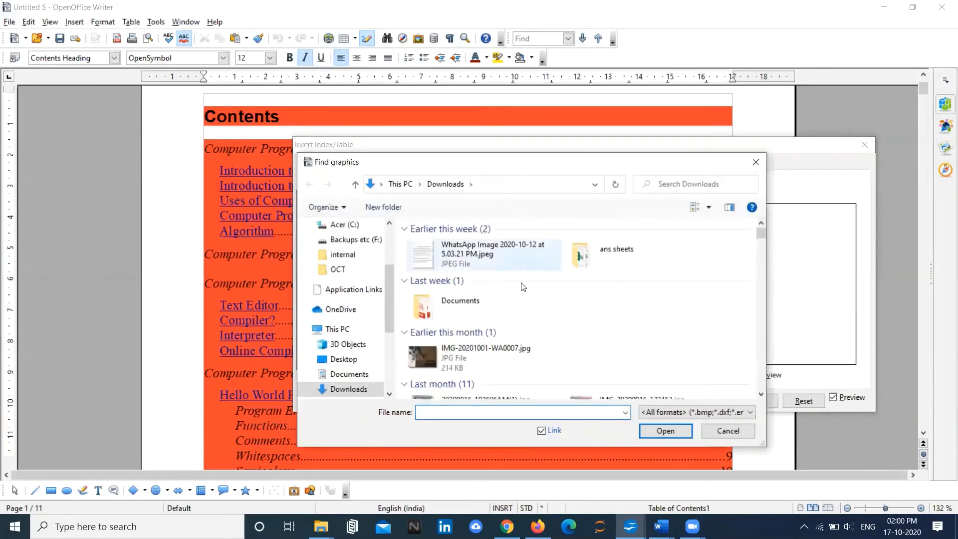
left_click(762, 395)
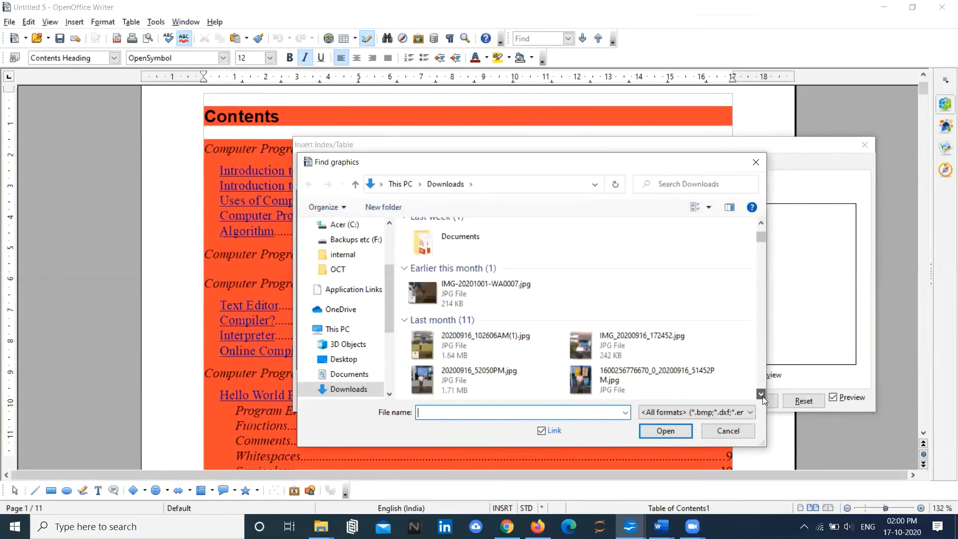
scroll(763, 397, "down", 3)
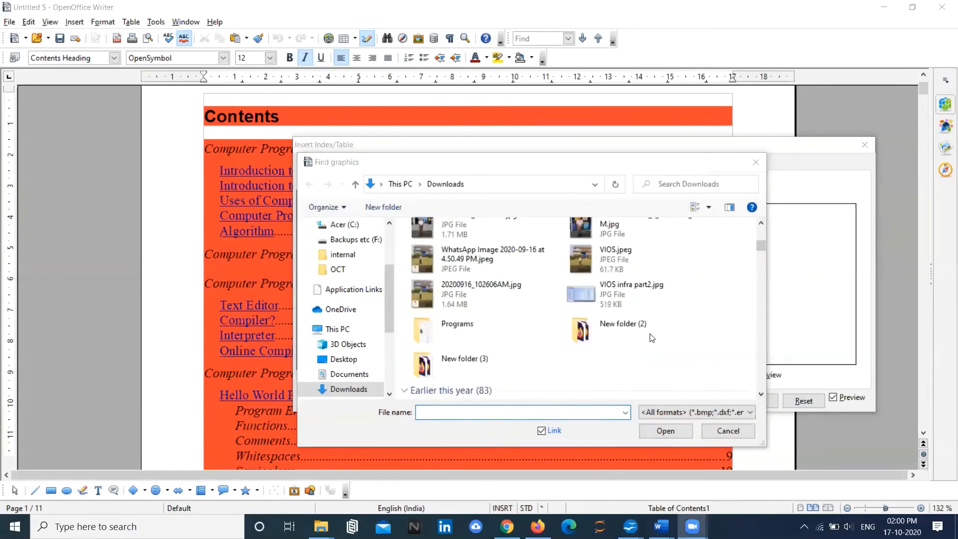
scroll(761, 395, "down", 3)
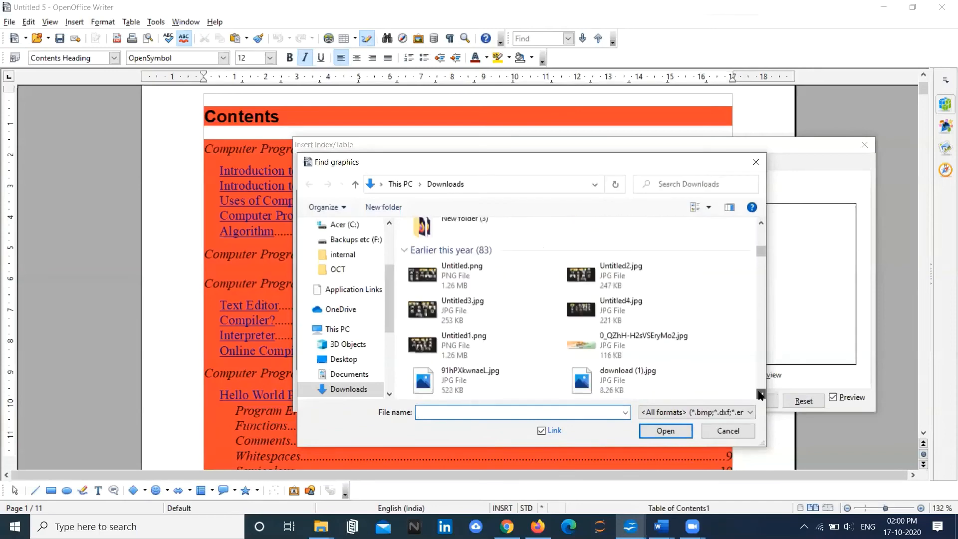
scroll(761, 395, "down", 2)
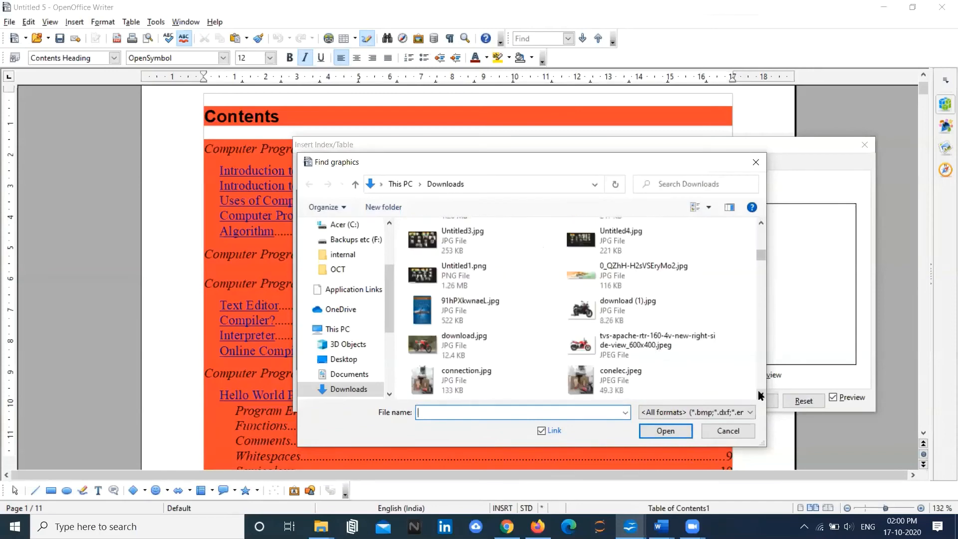
left_click(661, 279)
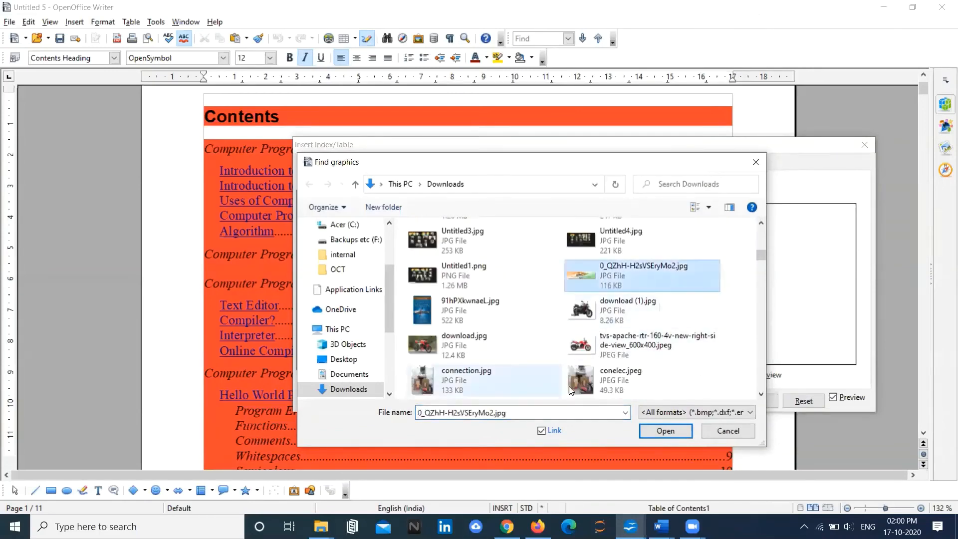
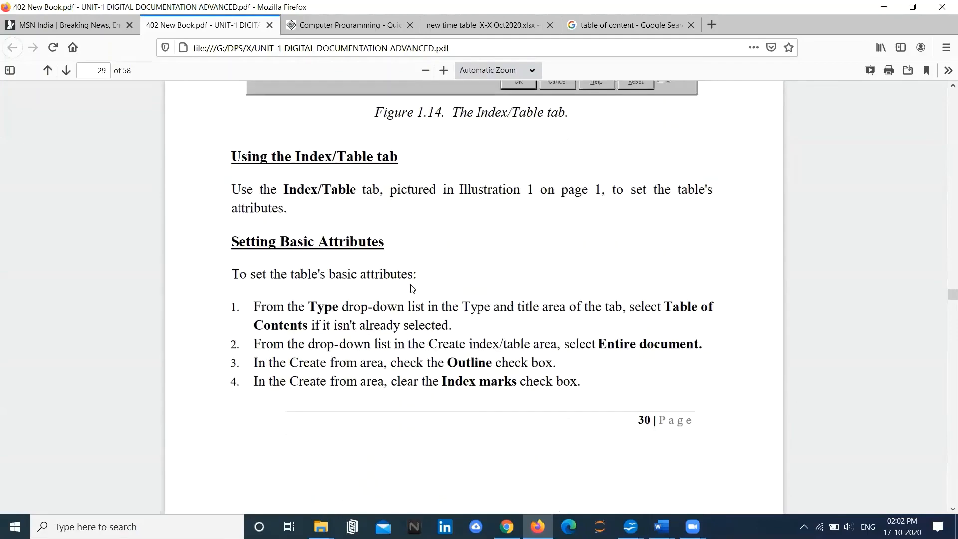
Read the PDF textbook's sections on the Index/Table attributes, assigning custom styles, and deleting or adding Structure line elements
scroll(413, 288, "down", 3)
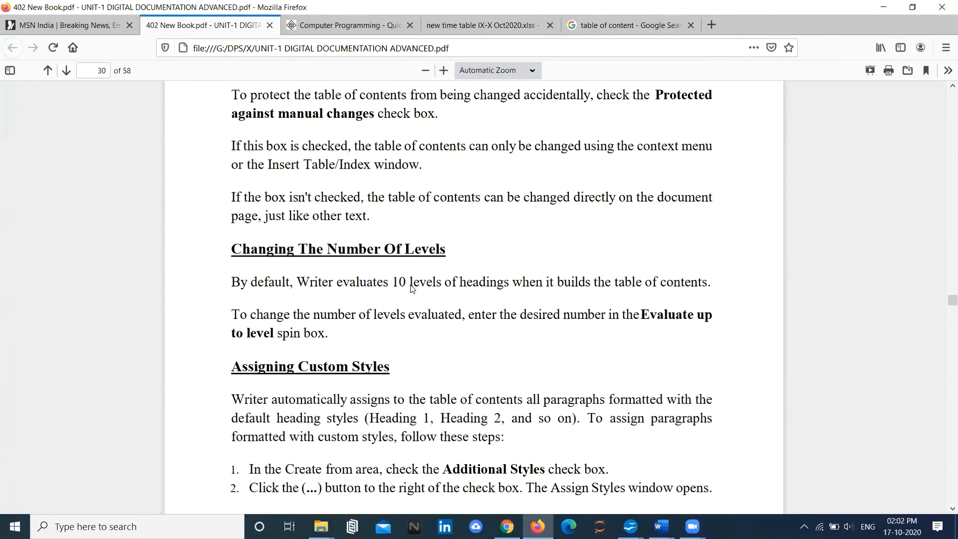
scroll(410, 285, "down", 18)
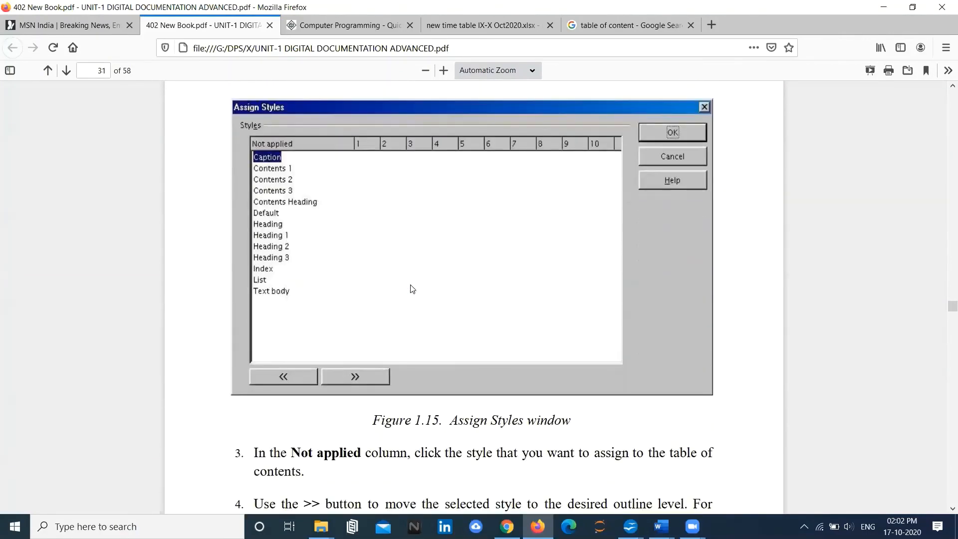
scroll(412, 289, "down", 15)
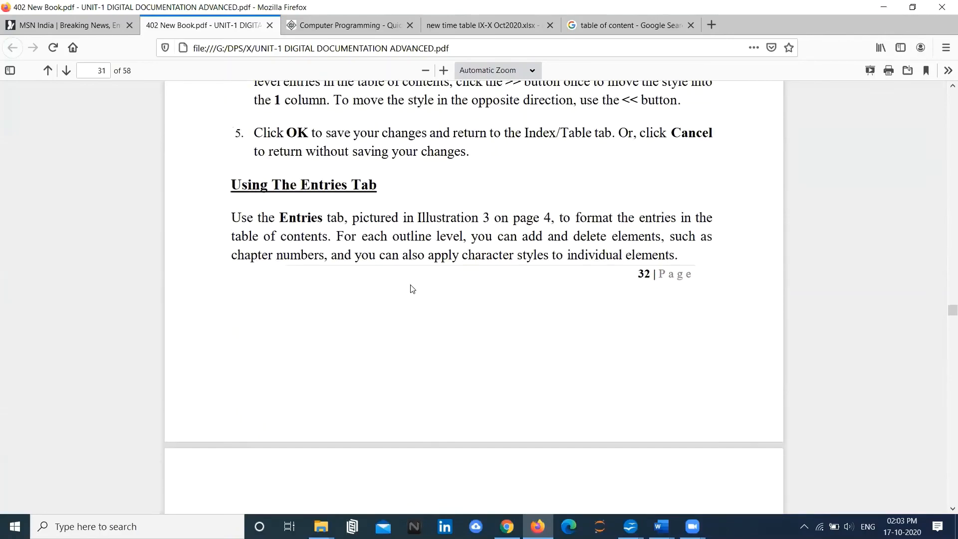
scroll(410, 285, "down", 11)
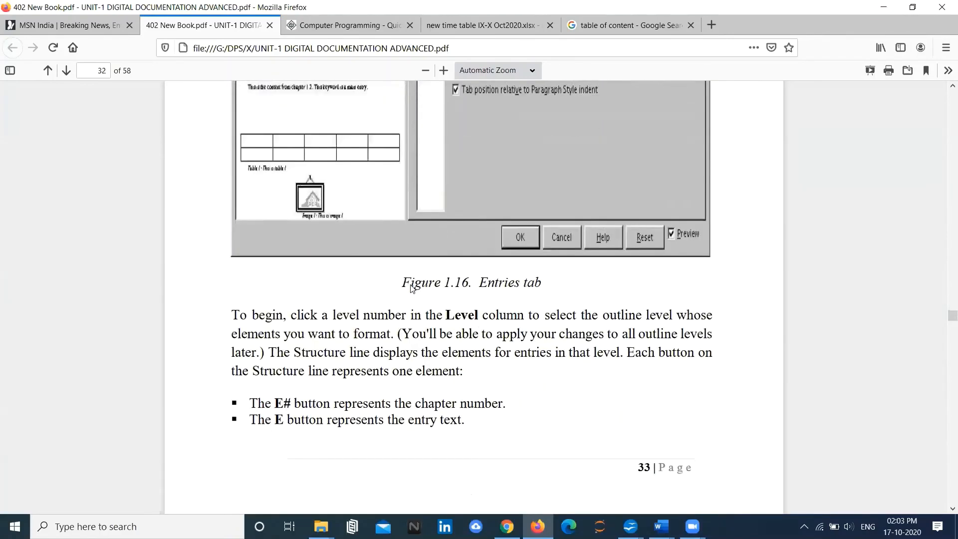
scroll(410, 286, "down", 6)
scroll(411, 287, "up", 3)
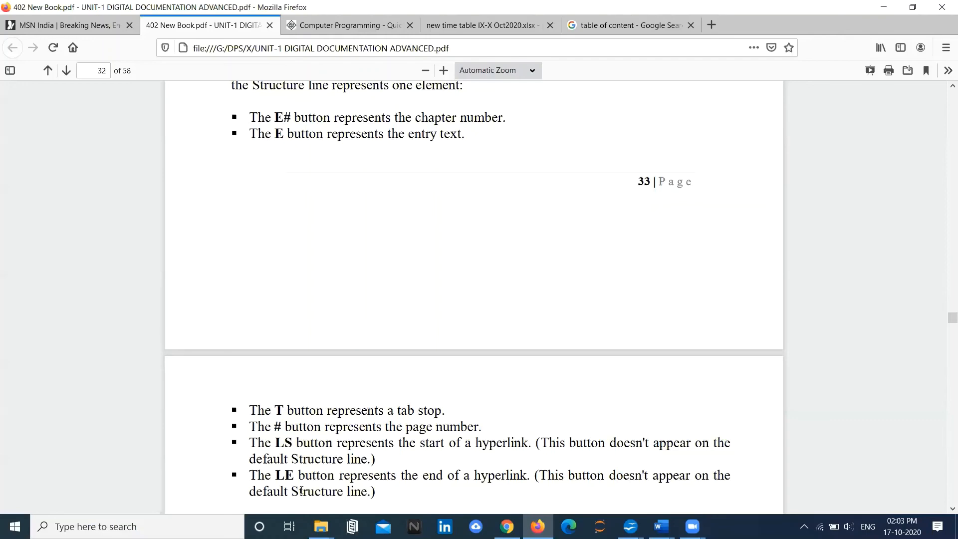
scroll(350, 457, "down", 6)
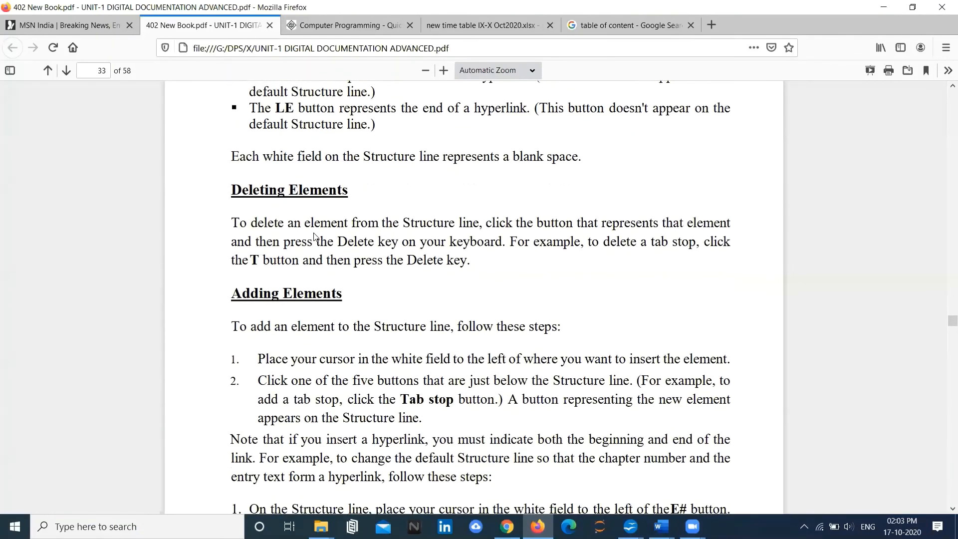
scroll(309, 311, "down", 1)
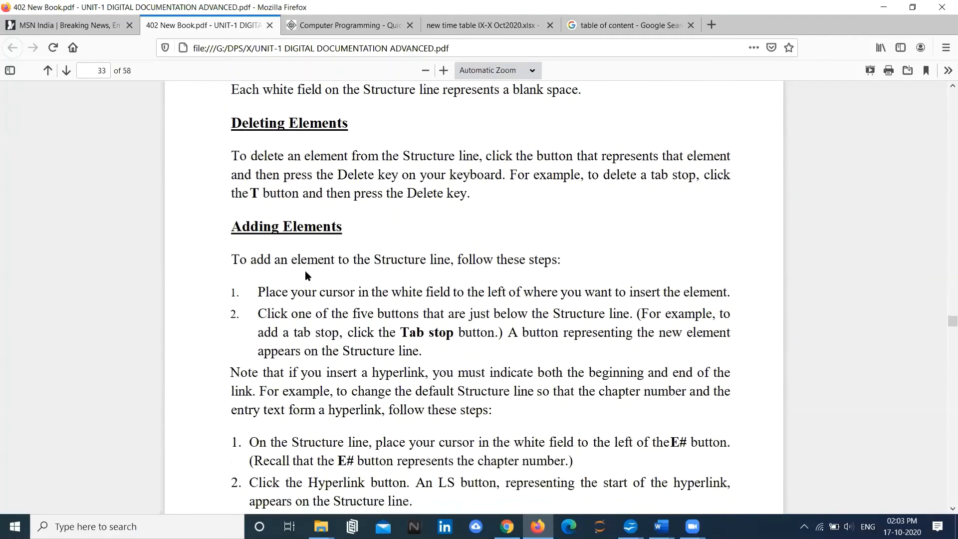
scroll(310, 293, "down", 6)
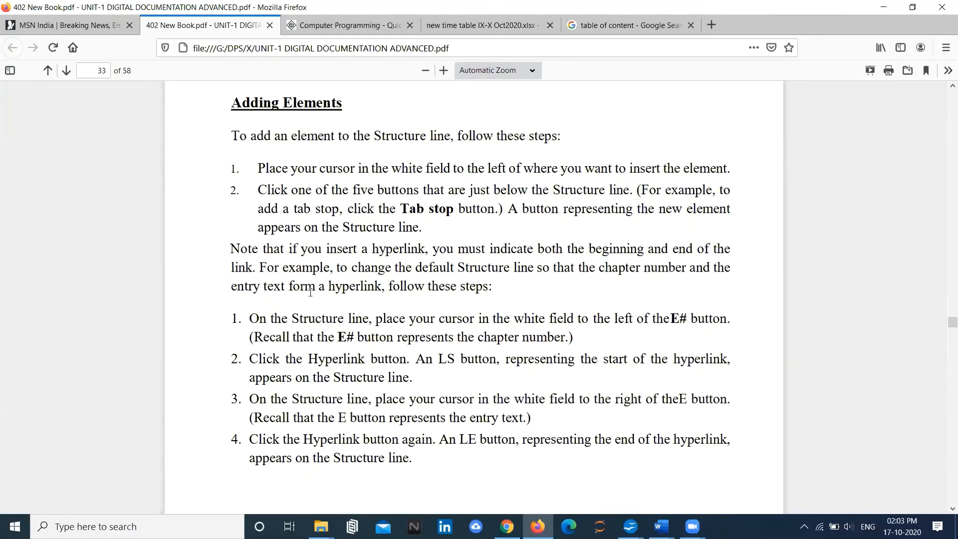
Read the PDF textbook's sections on character styles, the Styles tab, background color and graphics, and deleting a background
scroll(312, 297, "down", 5)
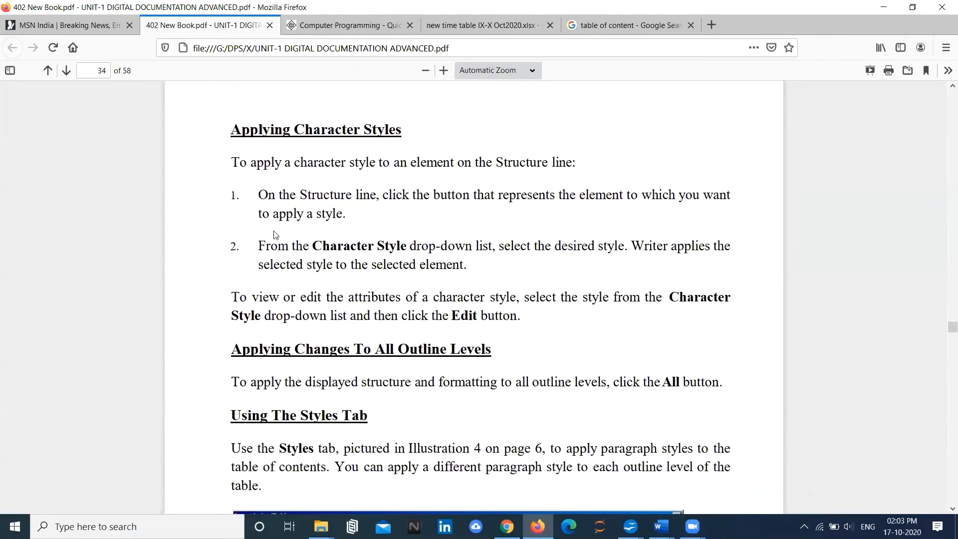
scroll(274, 235, "down", 5)
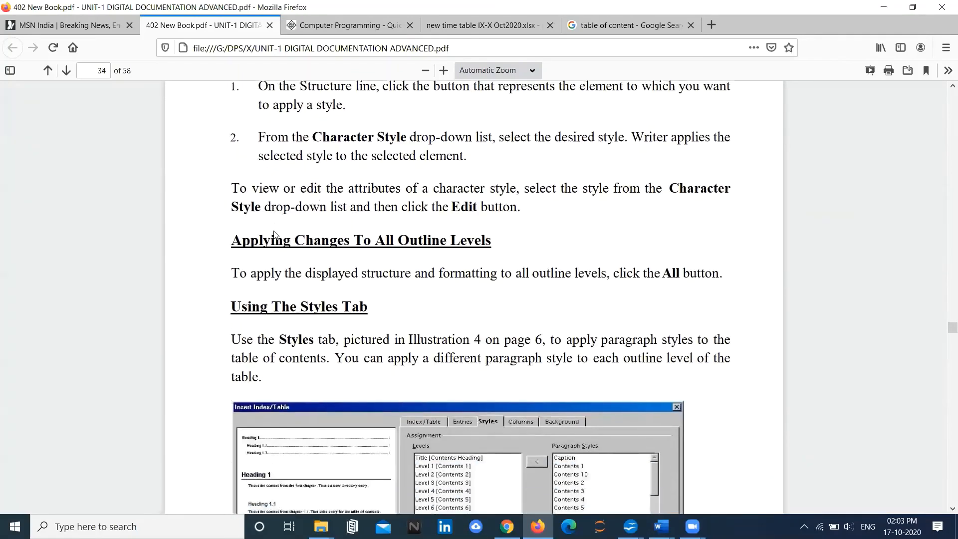
scroll(273, 230, "down", 2)
scroll(287, 217, "up", 1)
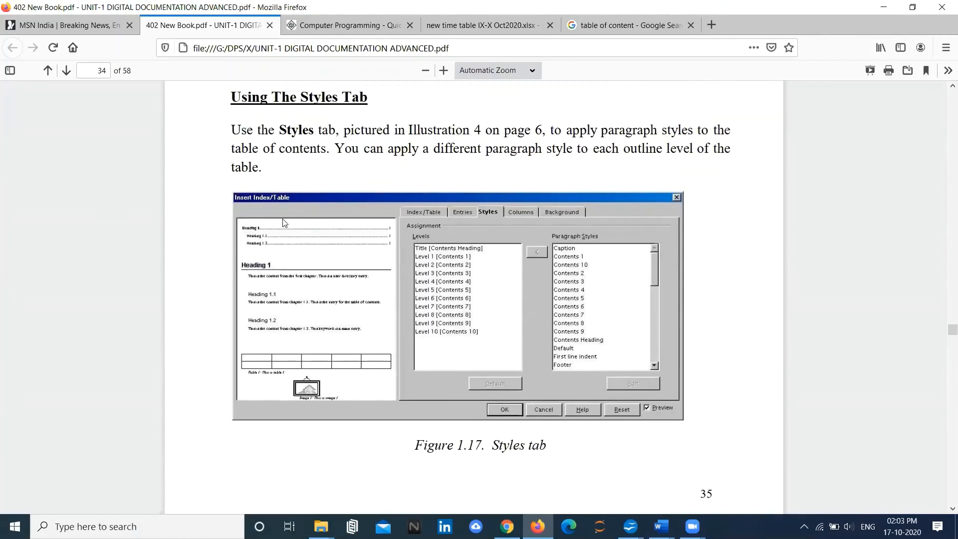
scroll(301, 204, "down", 4)
scroll(301, 203, "down", 9)
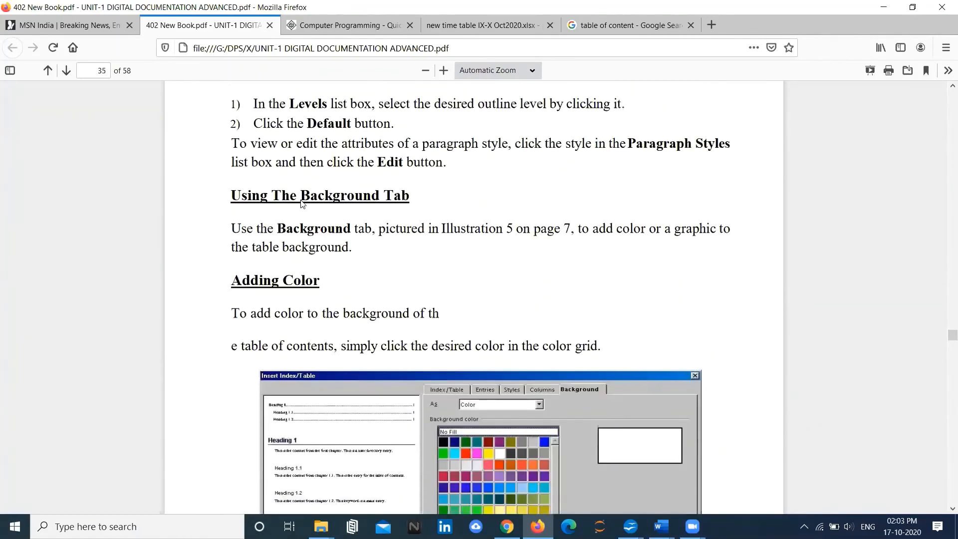
scroll(301, 203, "down", 7)
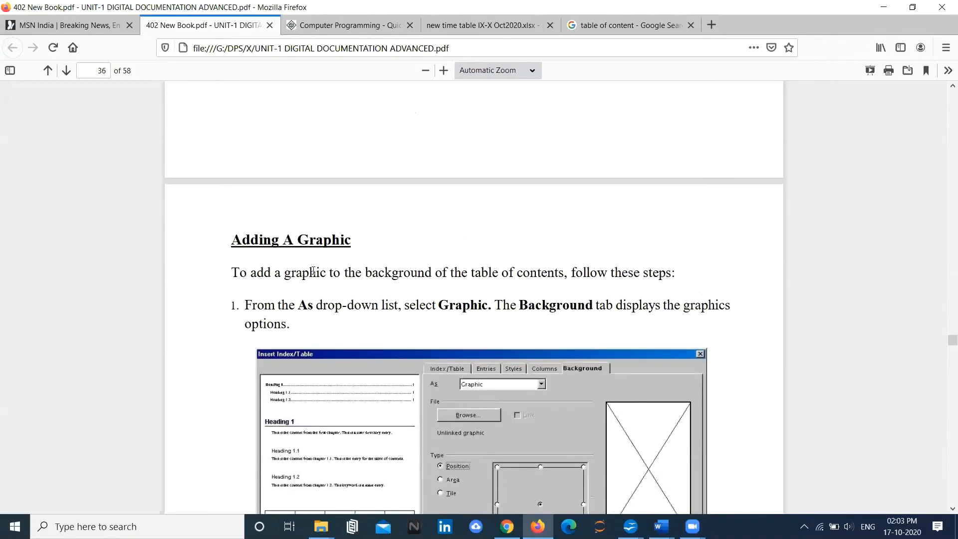
scroll(313, 272, "down", 8)
scroll(313, 272, "down", 7)
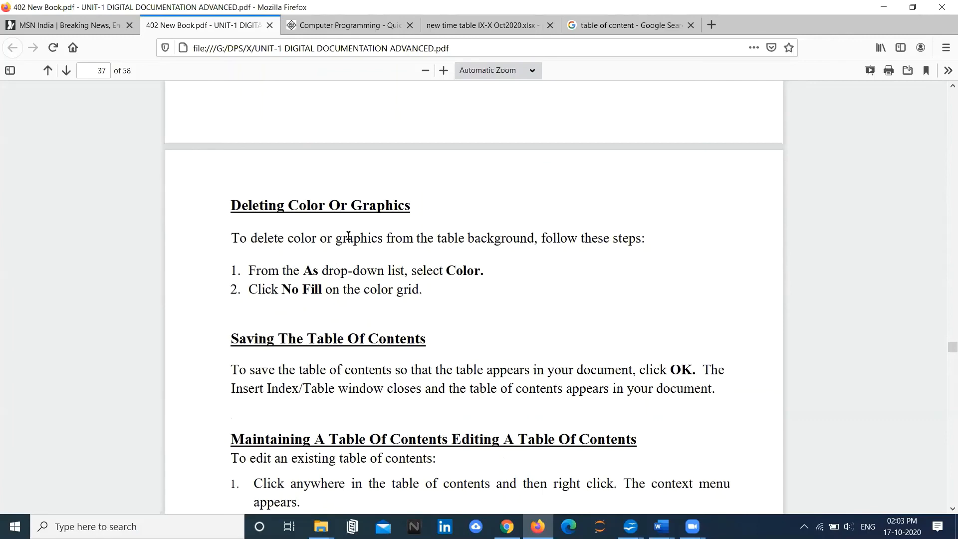
Switch to OpenOffice Writer and remove the table of contents' graphic background by setting its background to Color with No Fill
key("alt+Tab")
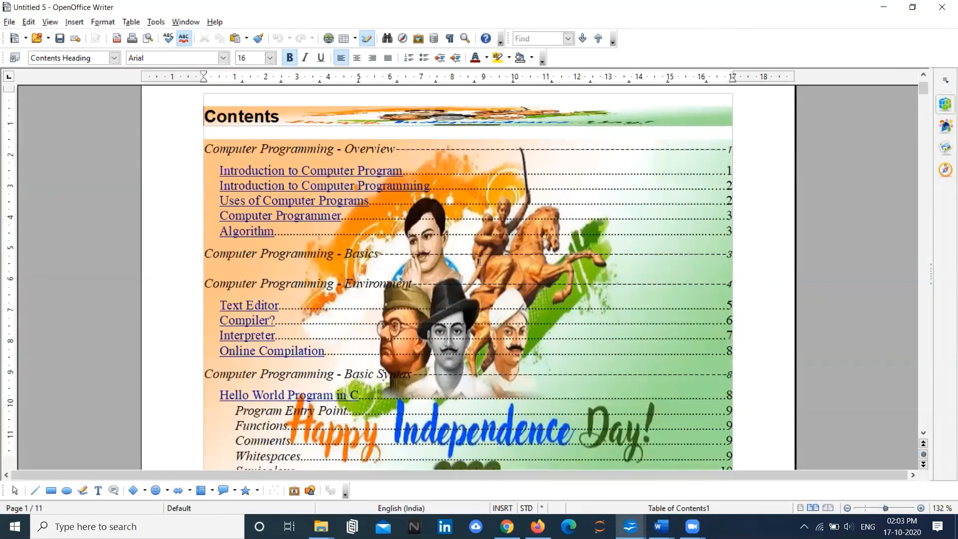
right_click(454, 262)
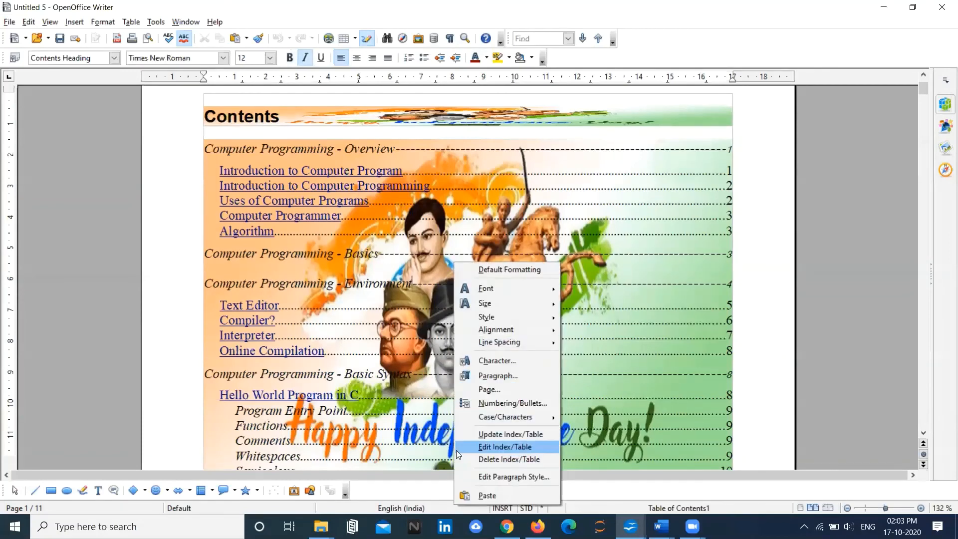
left_click(516, 447)
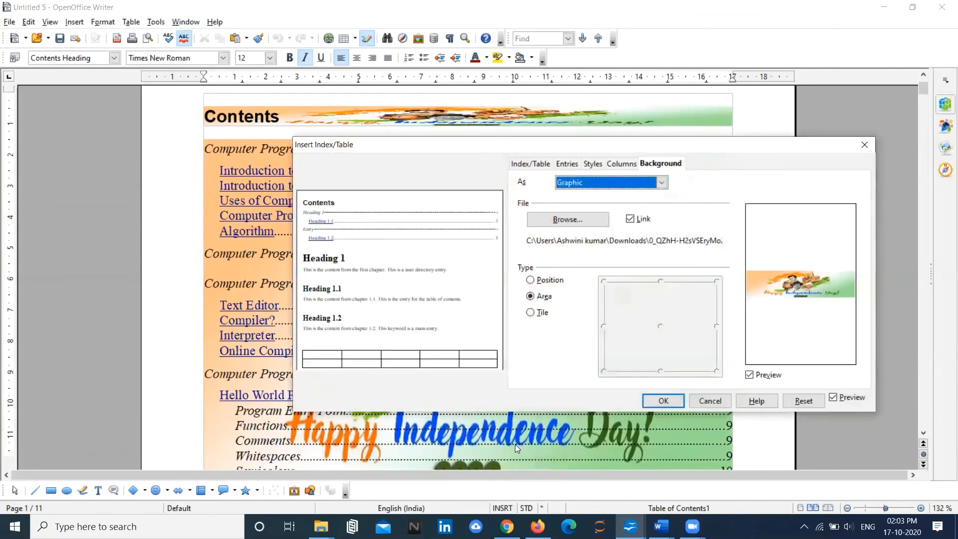
left_click(662, 183)
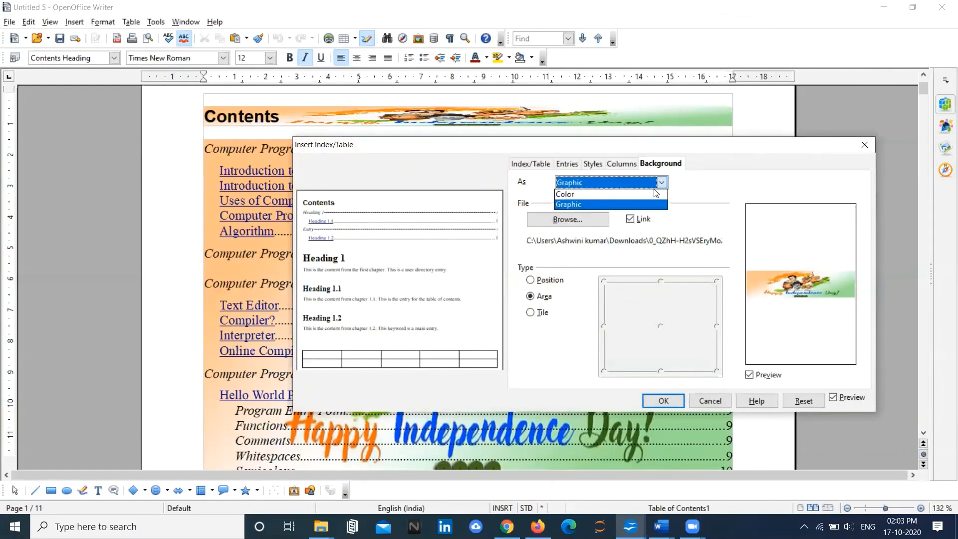
left_click(642, 199)
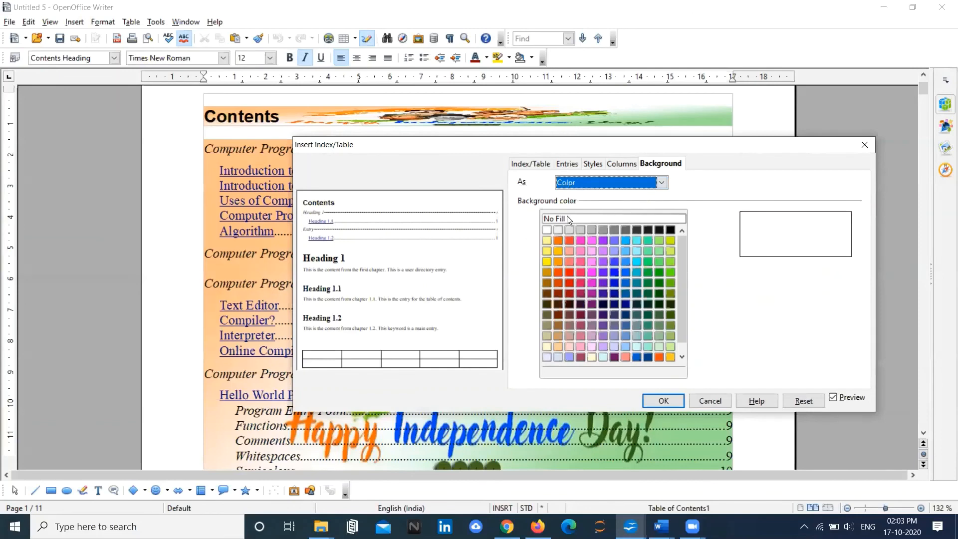
left_click(597, 219)
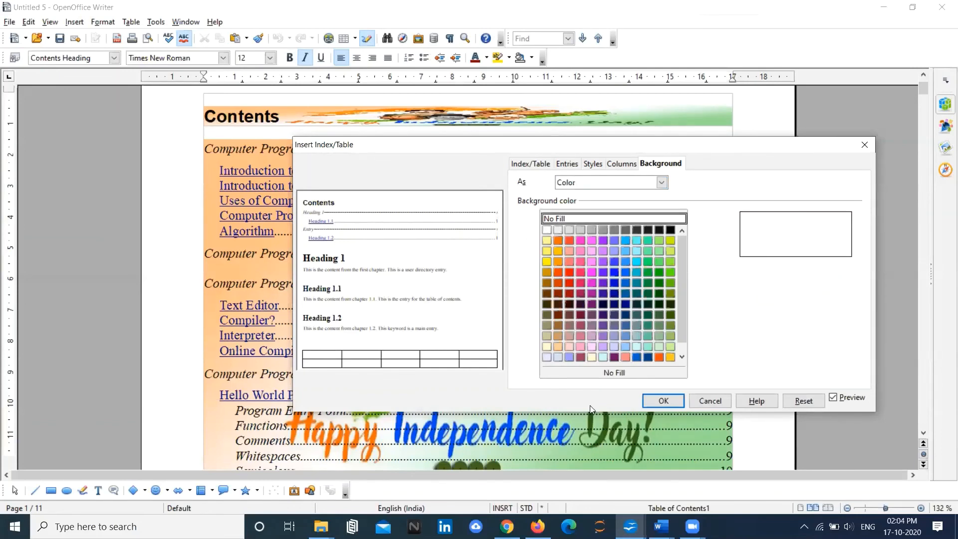
left_click(656, 401)
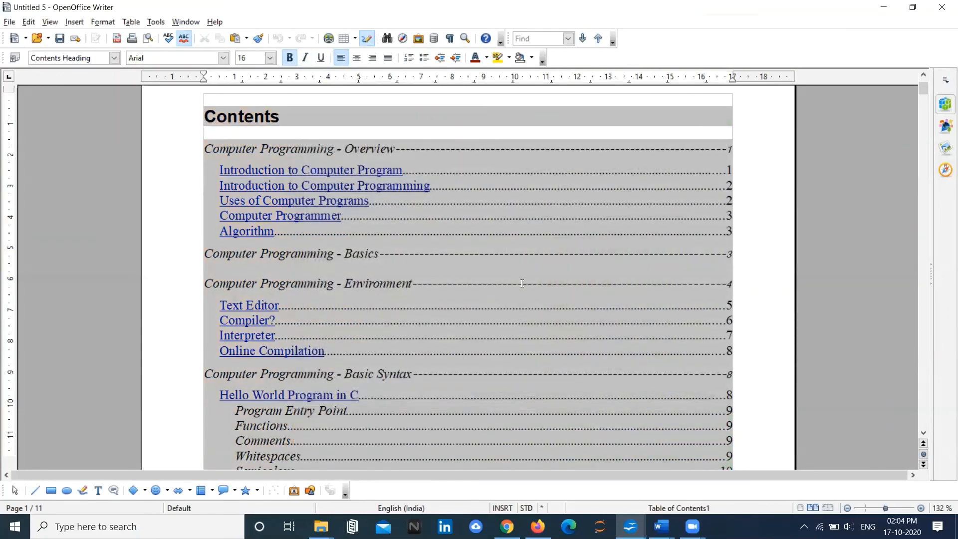
Switch to Firefox and read the PDF textbook's sections on saving, editing, updating and deleting a table of contents
right_click(514, 263)
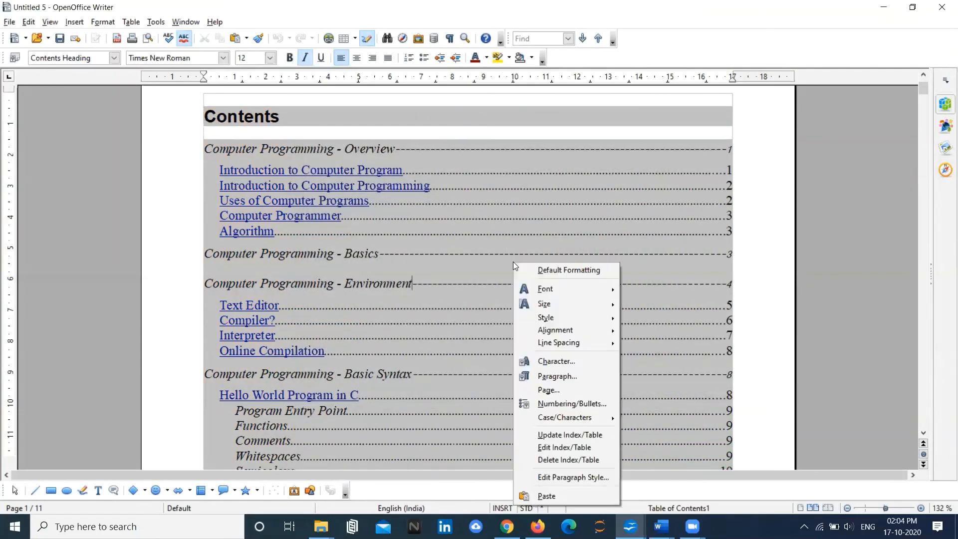
left_click(481, 275)
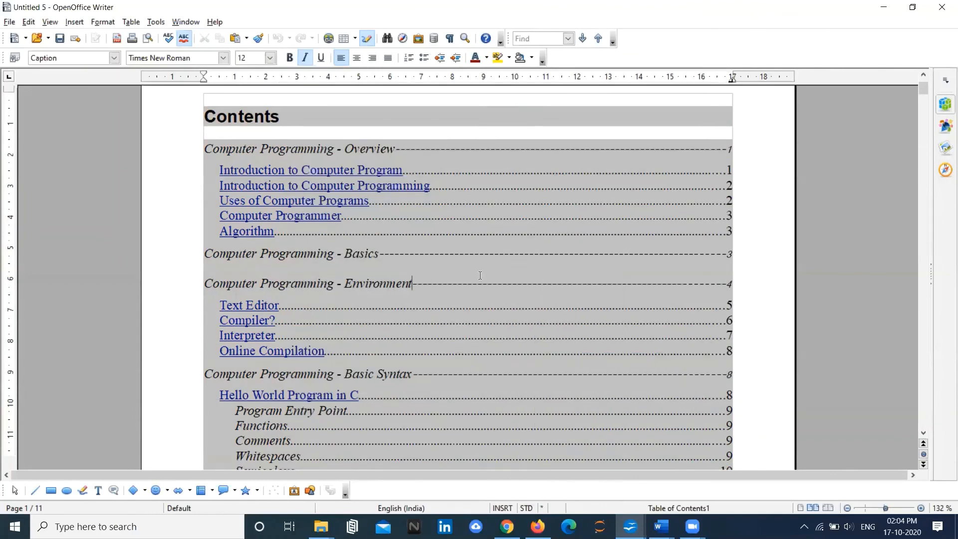
key("alt+Tab")
scroll(452, 345, "down", 4)
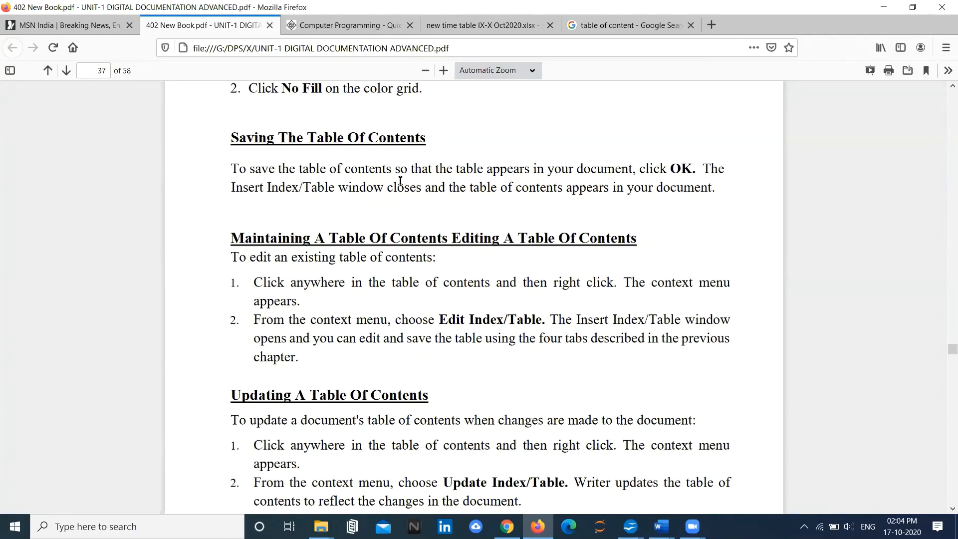
scroll(411, 238, "down", 4)
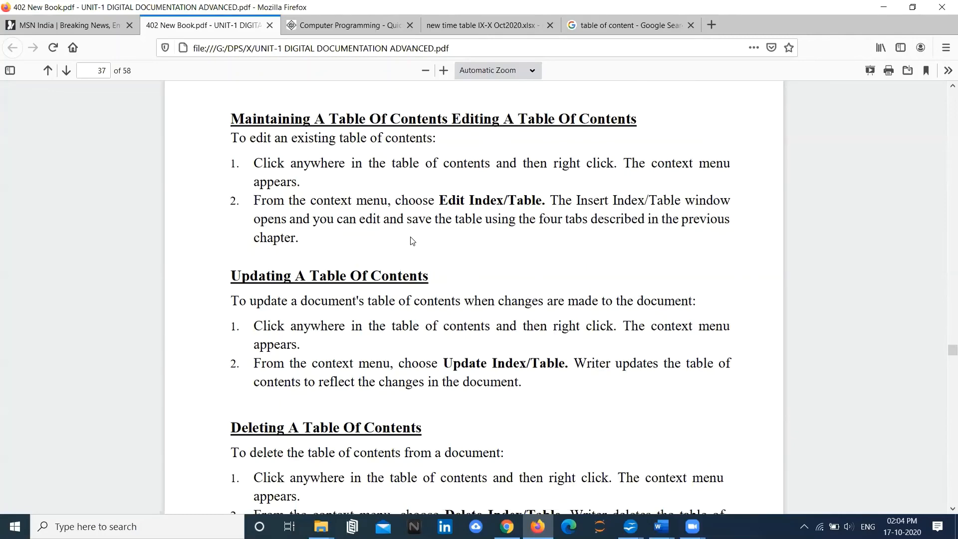
Switch to OpenOffice Writer, open the table of contents for editing, view its title and type settings, and close without changes
key("alt+Tab")
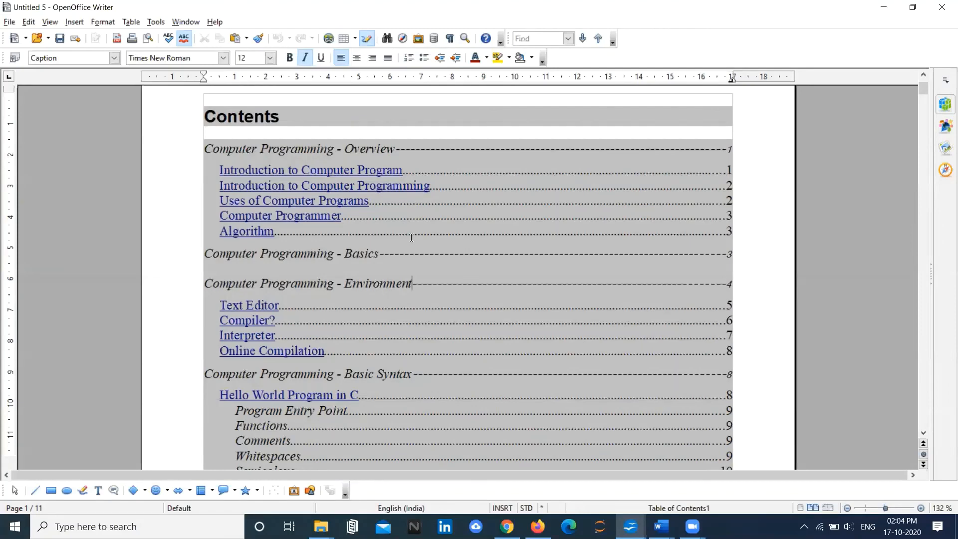
right_click(579, 240)
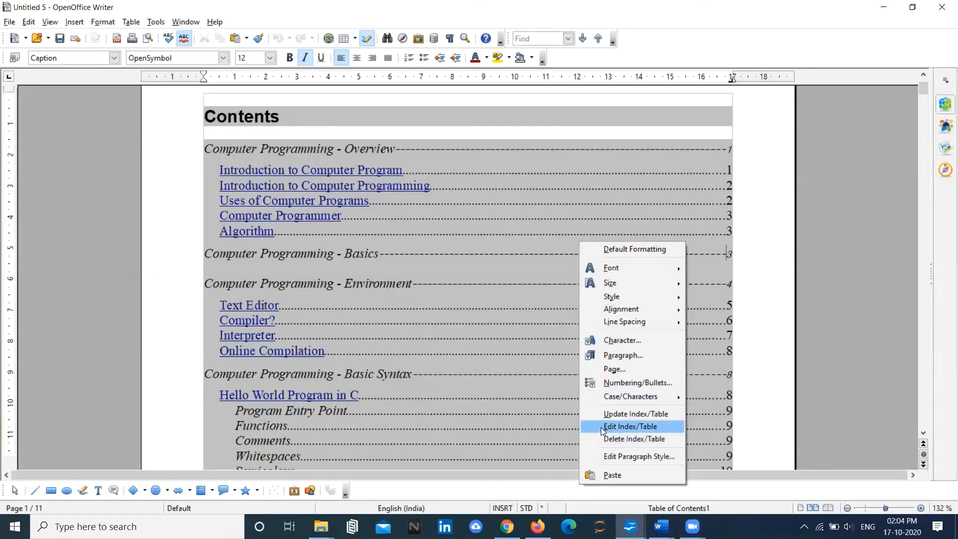
left_click(657, 426)
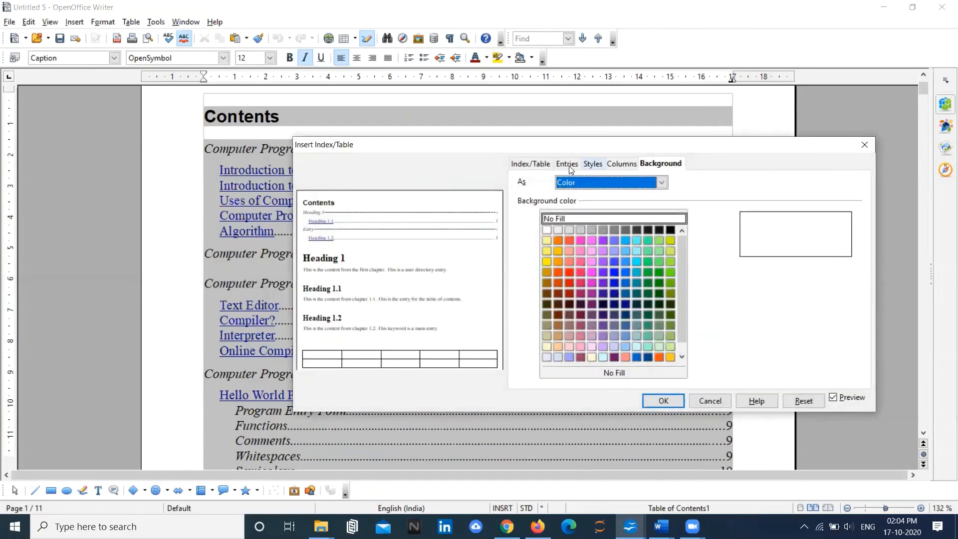
left_click(530, 164)
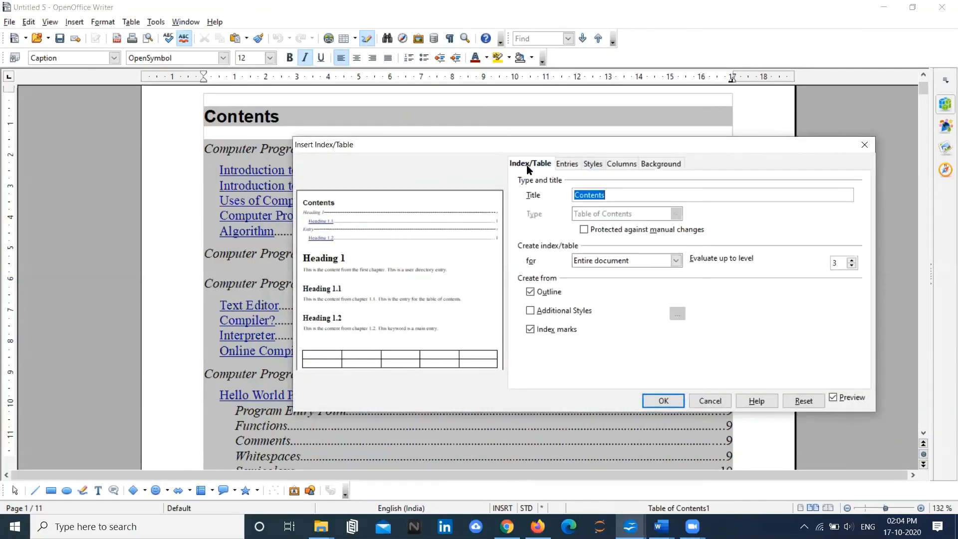
left_click(865, 145)
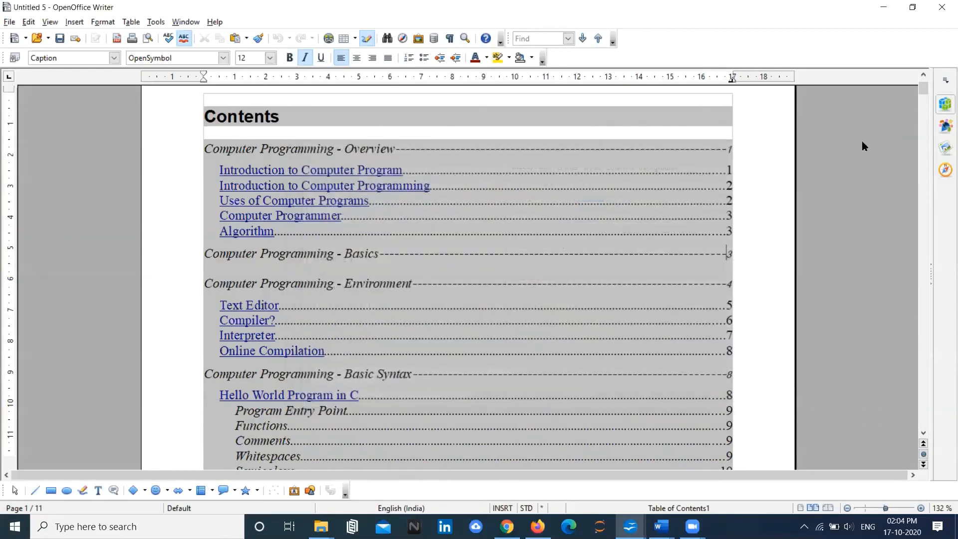
right_click(576, 261)
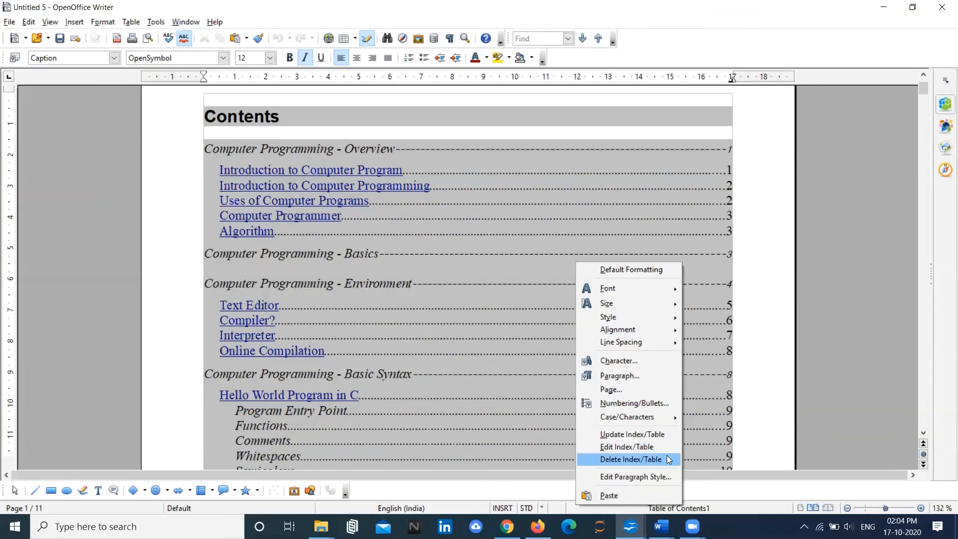
left_click(495, 358)
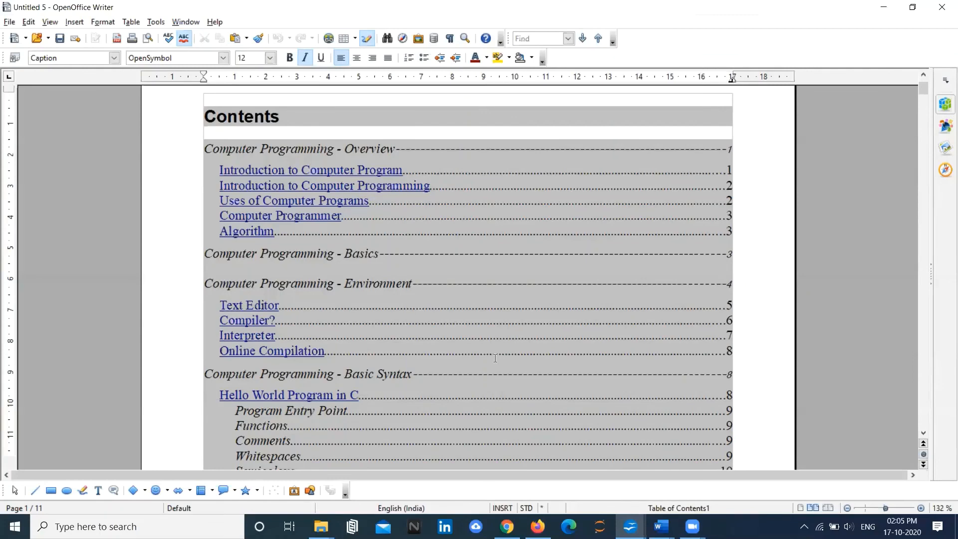
key("ctrl+s")
right_click(495, 358)
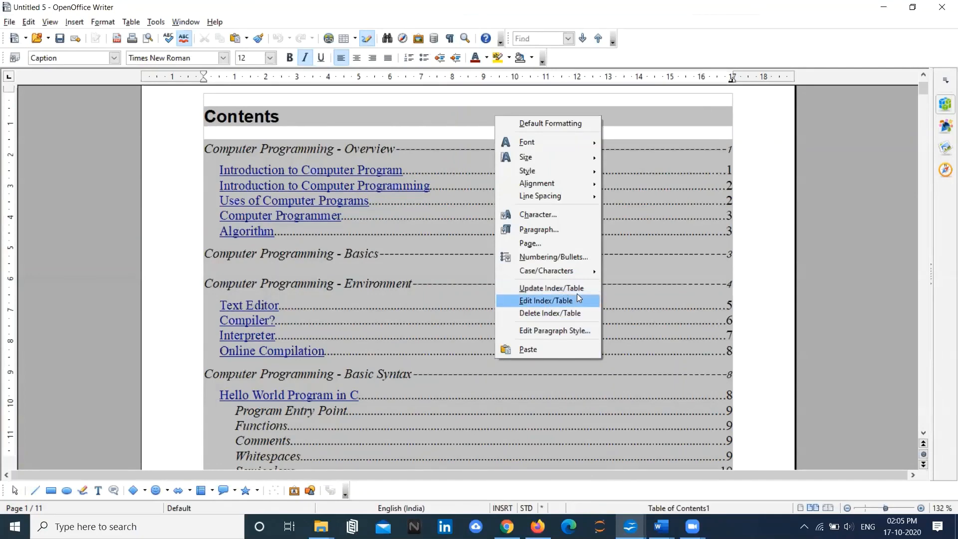
left_click(462, 331)
Cut the word "Explanation" from the "Program Explanation" heading on the document's last page
scroll(461, 330, "down", 20)
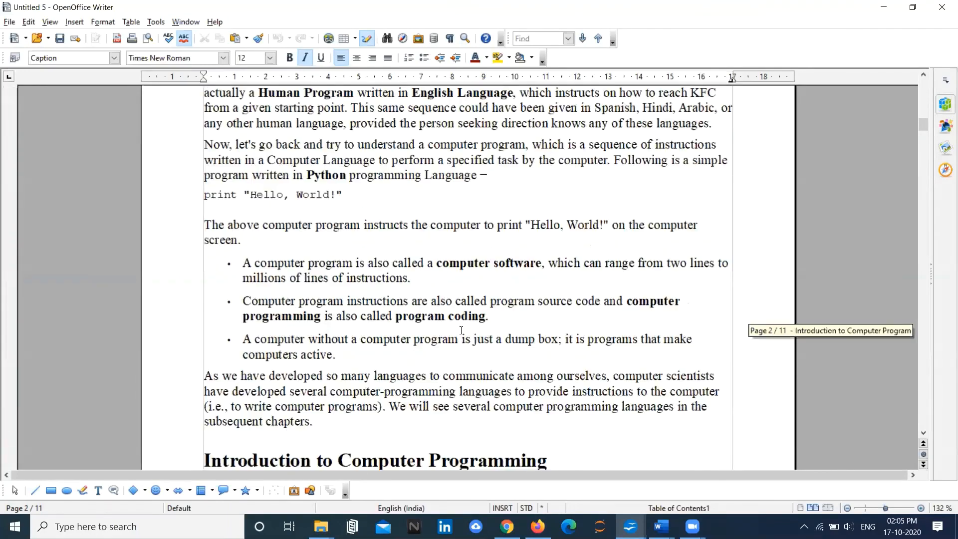
scroll(461, 331, "down", 15)
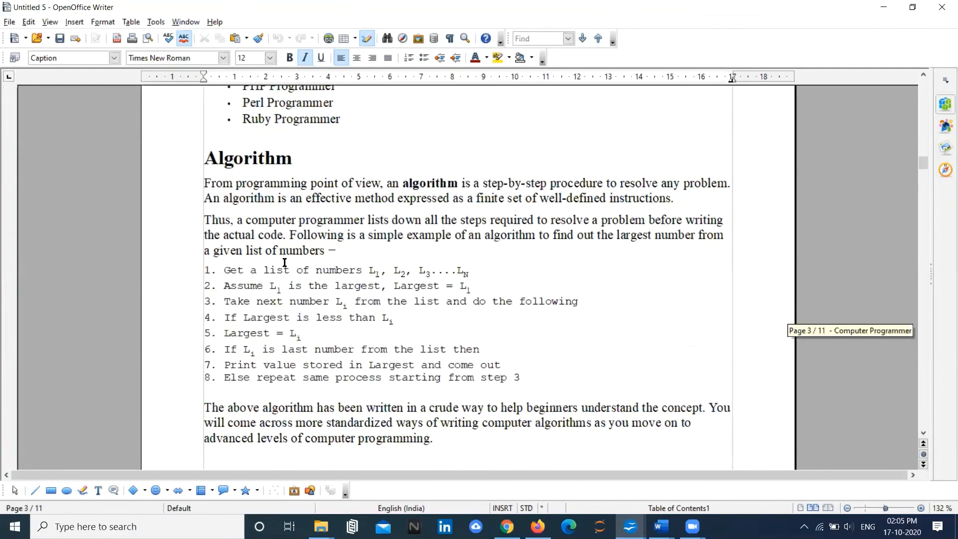
scroll(339, 335, "down", 15)
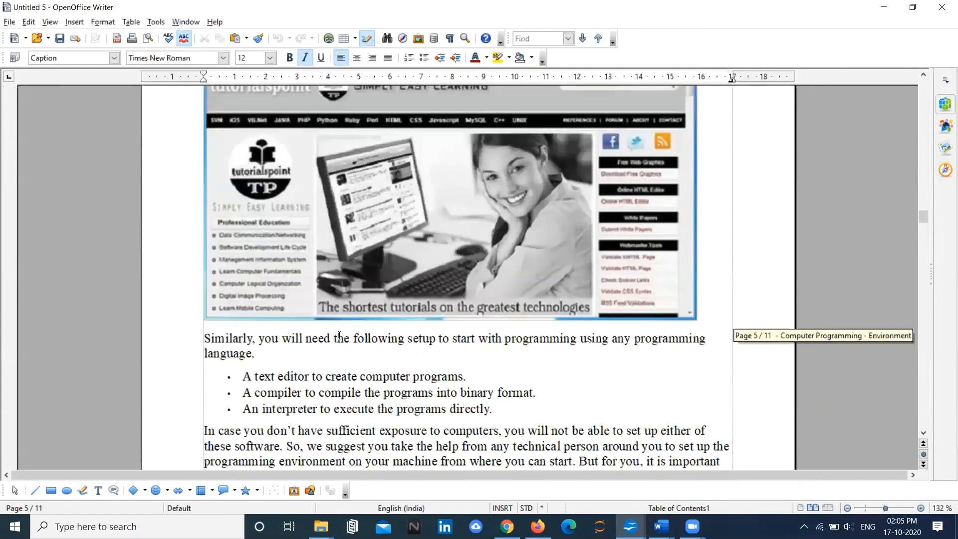
scroll(340, 335, "down", 15)
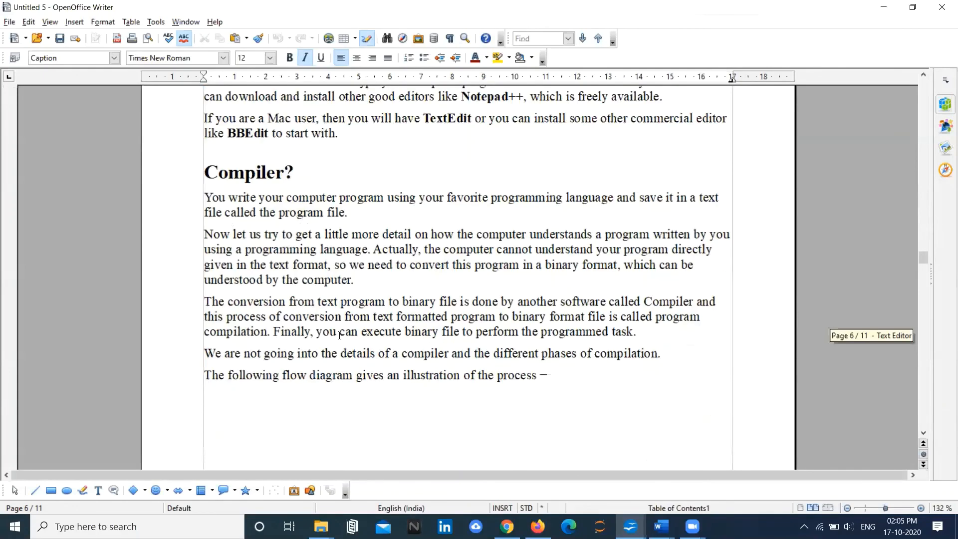
scroll(339, 336, "down", 20)
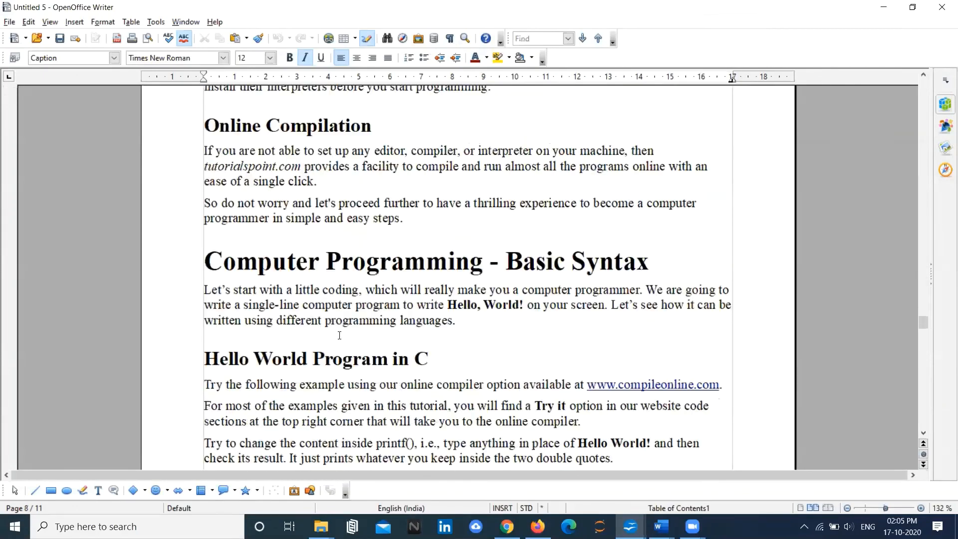
scroll(339, 336, "down", 20)
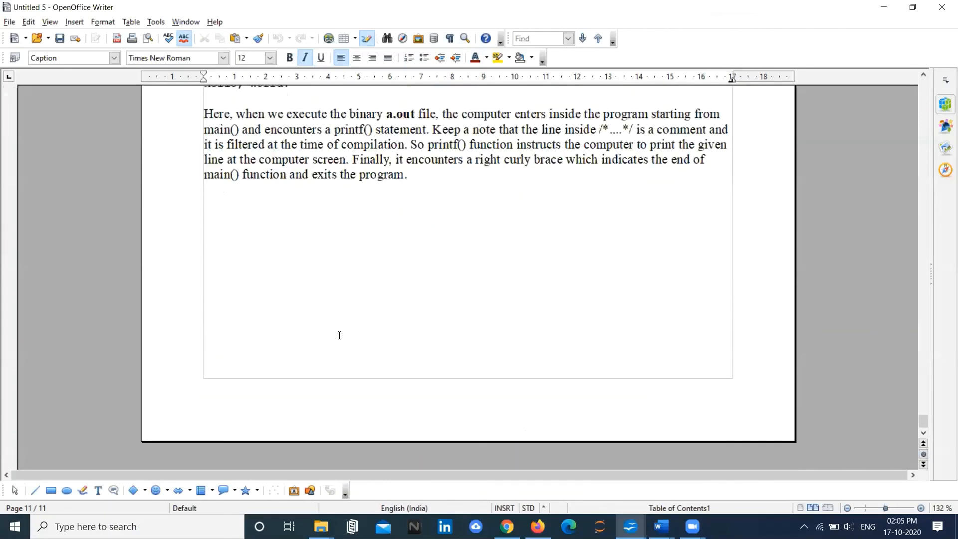
scroll(339, 335, "up", 8)
scroll(340, 335, "up", 3)
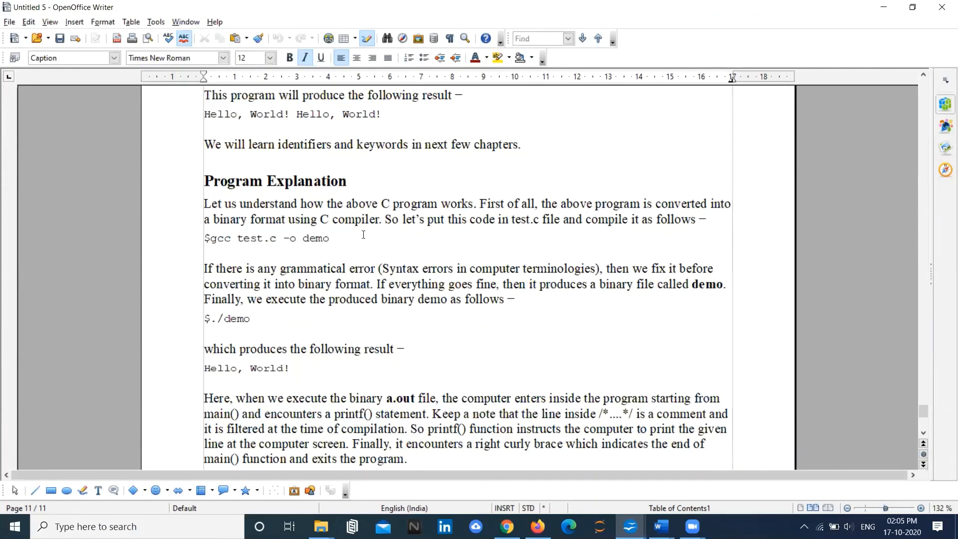
left_click(306, 181)
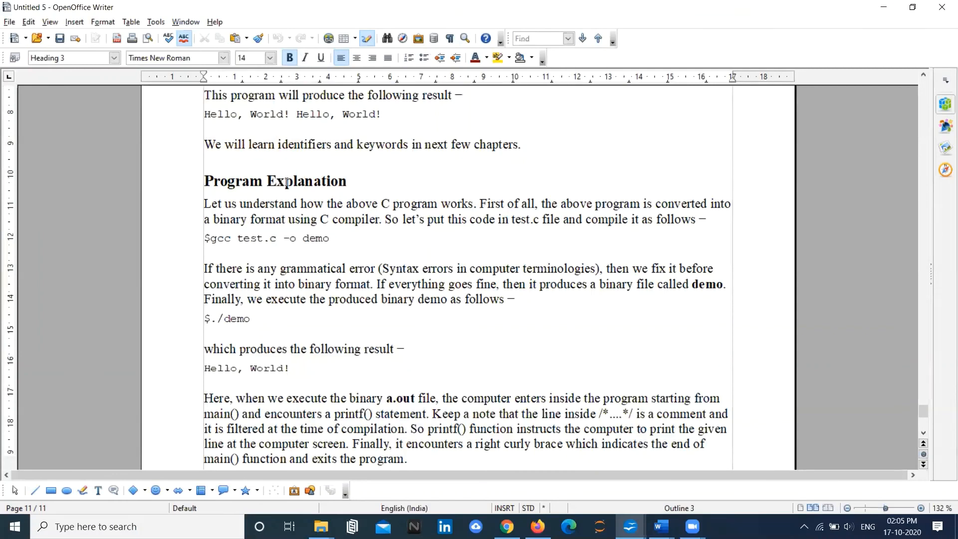
triple_click(287, 183)
double_click(287, 183)
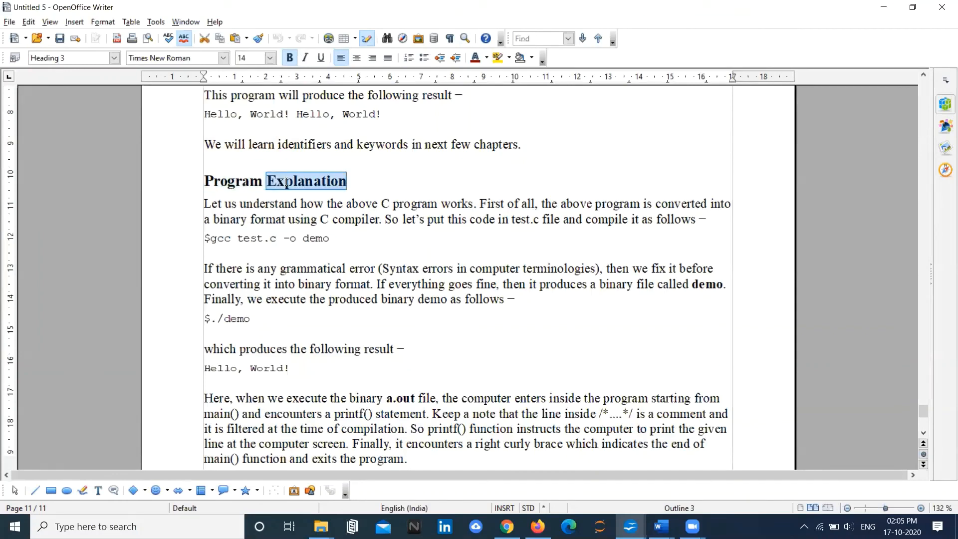
key("ctrl+x")
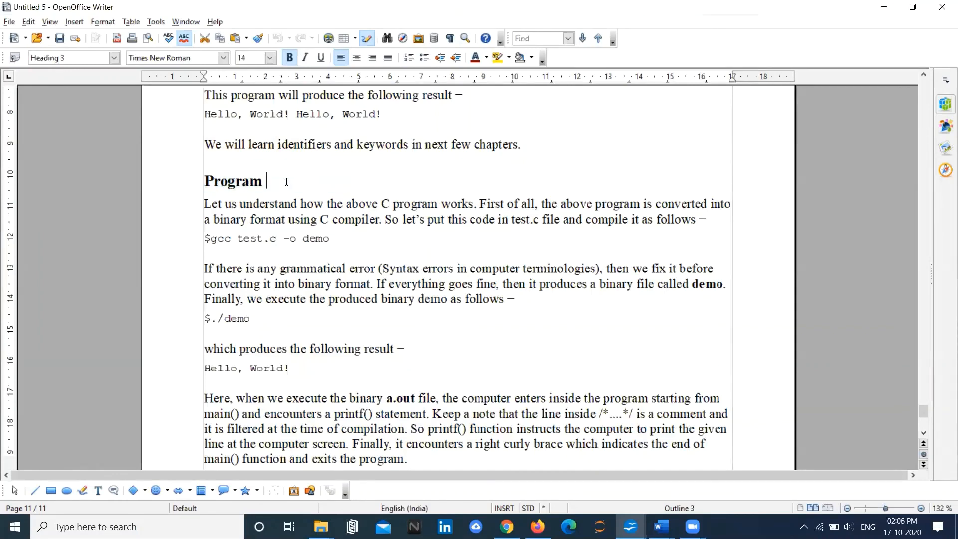
Add blank lines after the document's last paragraph to start a new page and paste the "Explanation" heading there
scroll(276, 302, "down", 5)
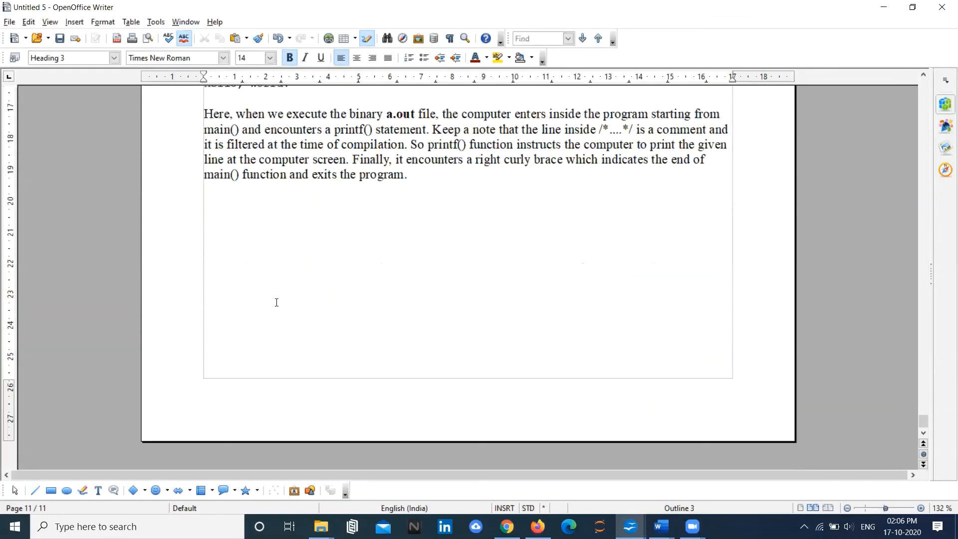
left_click(244, 247)
key("Return")
key("Return")
key("Return")
key("Return")
key("Return")
key("Return")
key("Return")
key("Return")
key("Return")
key("Return")
key("Return")
key("Return")
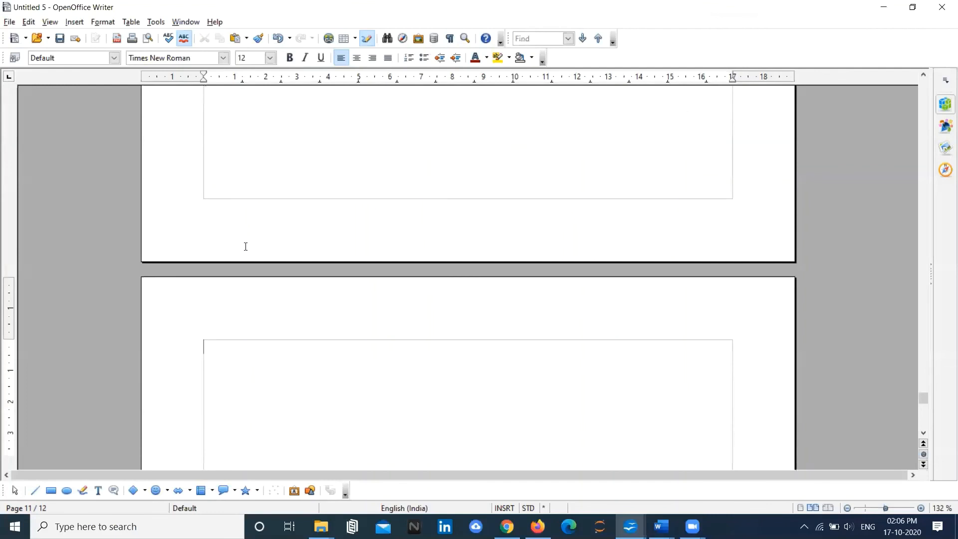
key("ctrl+v")
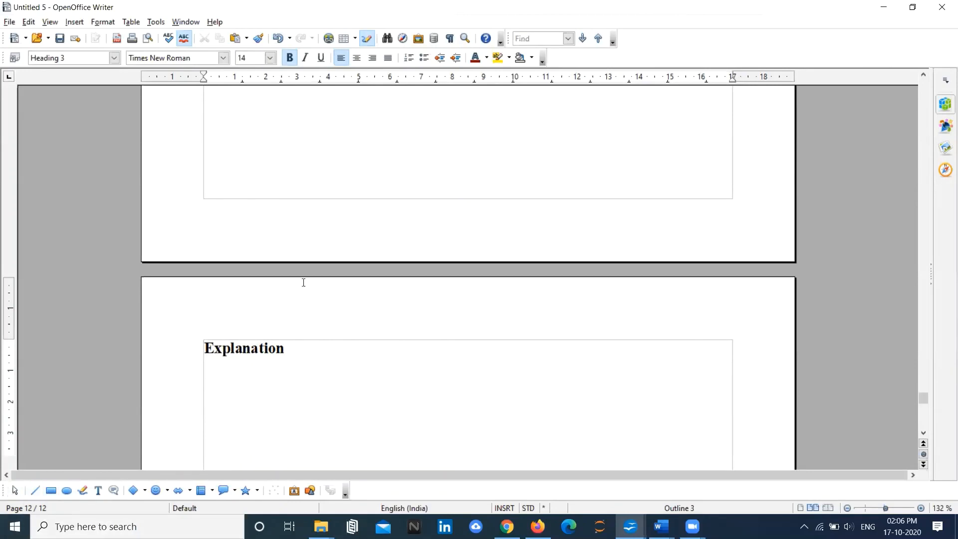
Update the table of contents to reflect the separated "Program" and "Explanation" headings and check their entries
scroll(306, 278, "up", 10)
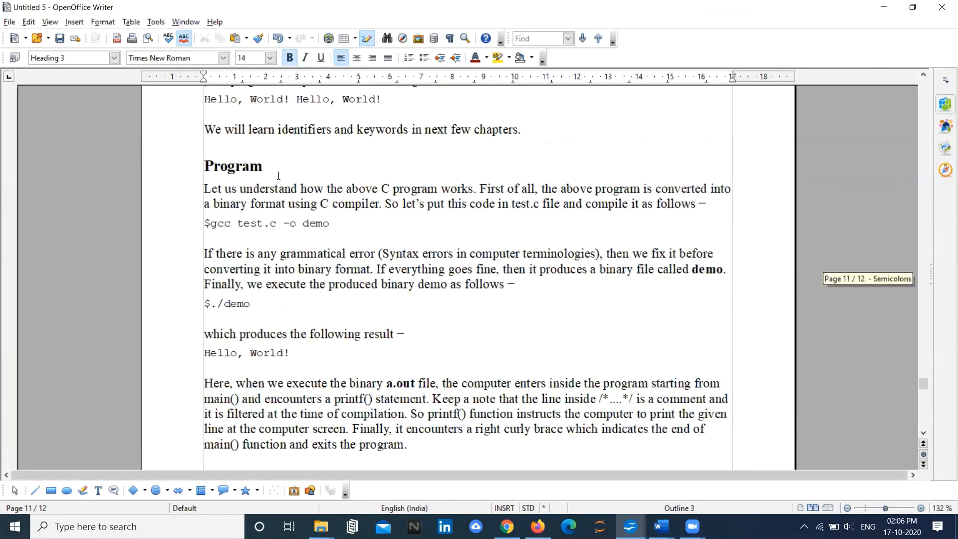
left_click(270, 167)
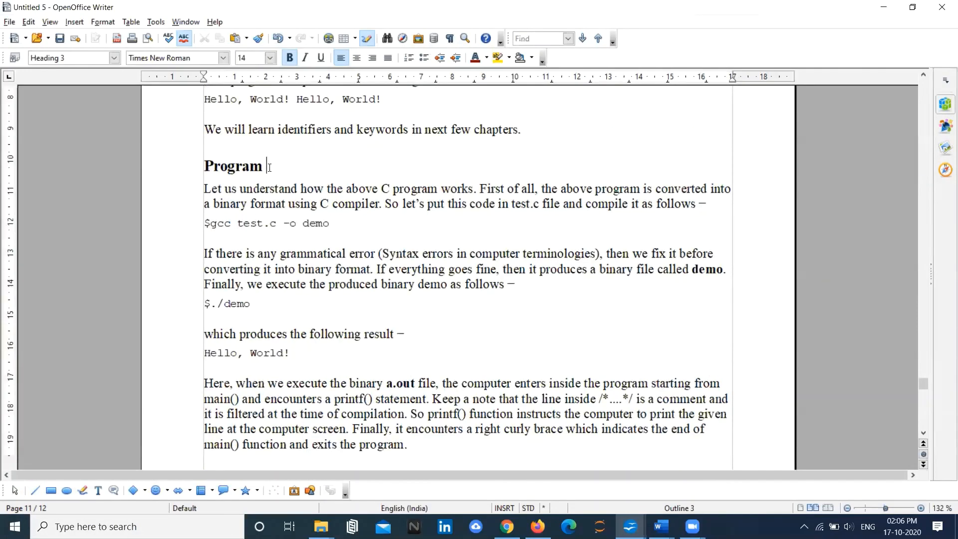
scroll(366, 196, "up", 20)
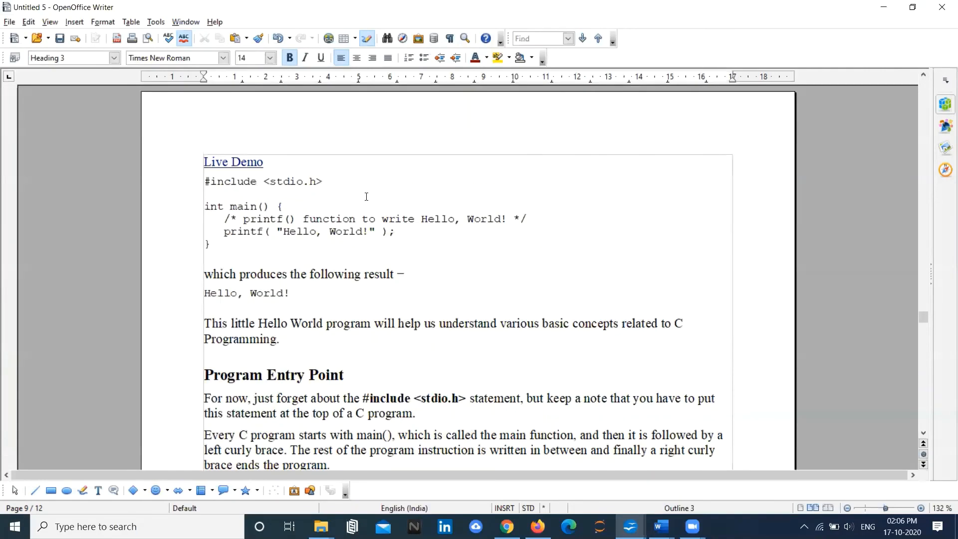
scroll(366, 196, "up", 20)
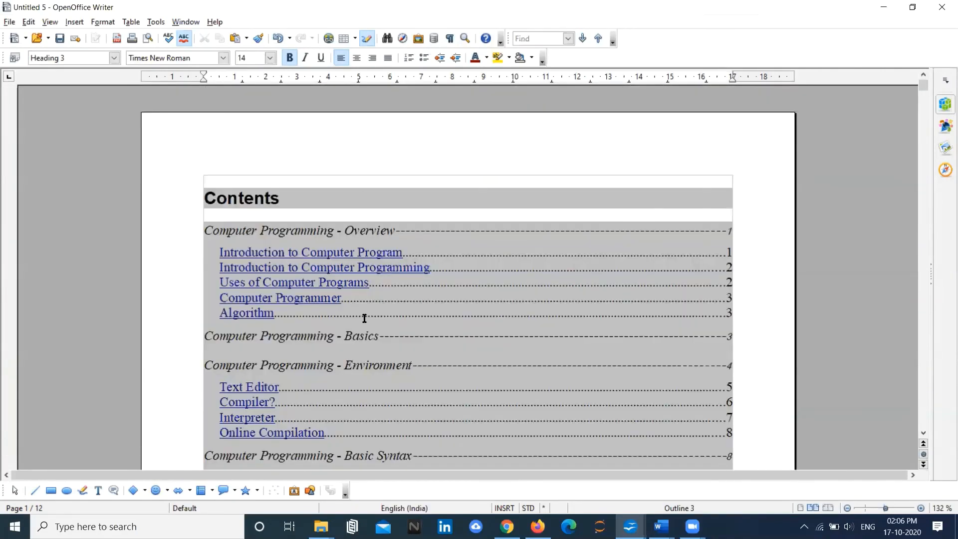
scroll(384, 327, "down", 5)
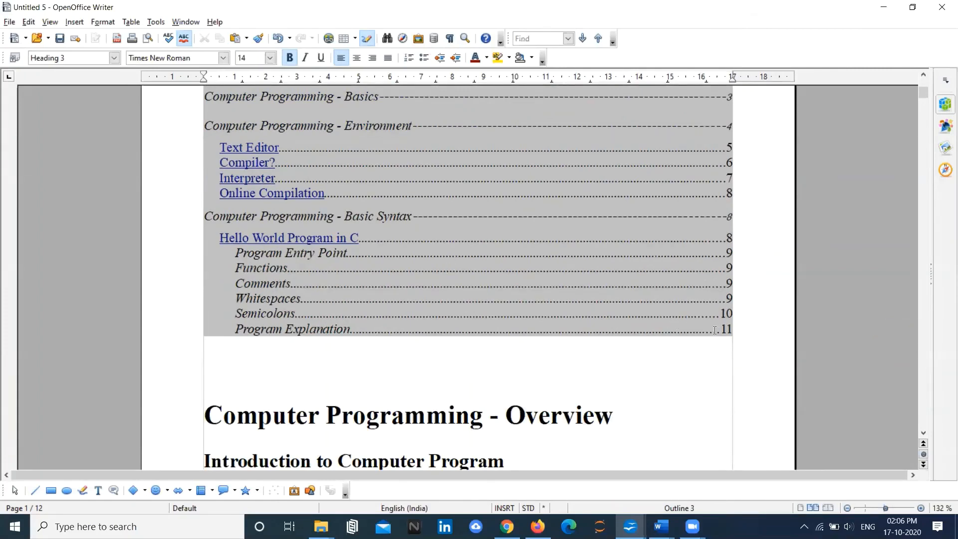
right_click(496, 235)
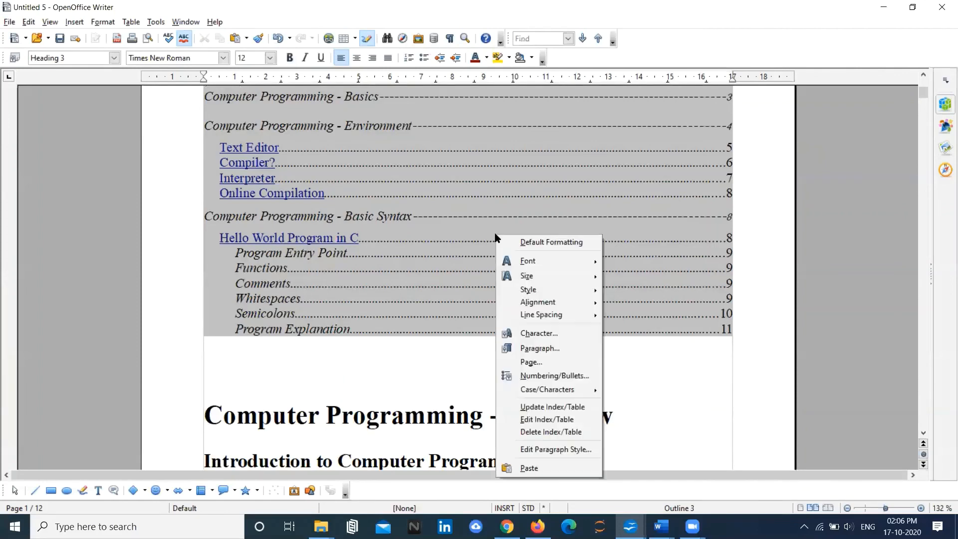
left_click(544, 408)
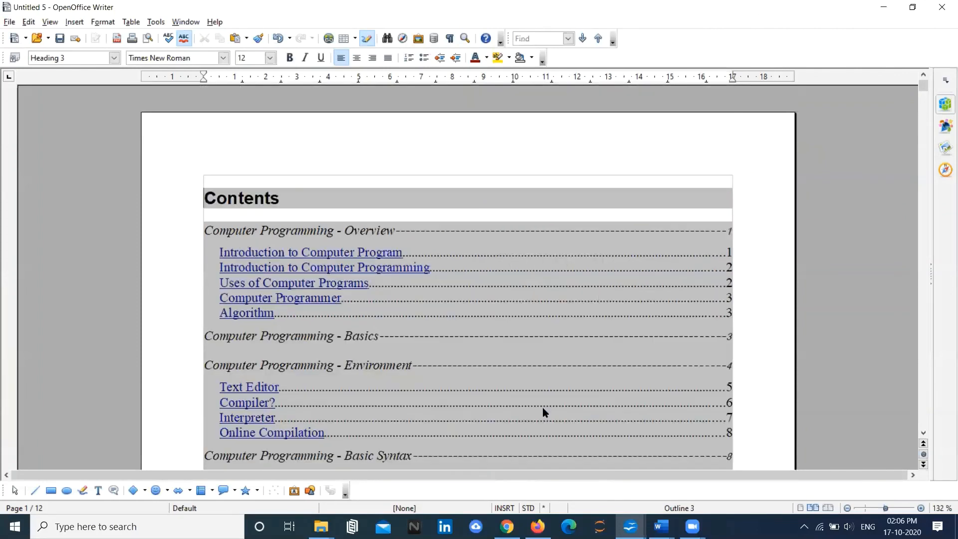
scroll(527, 369, "down", 5)
scroll(527, 369, "up", 1)
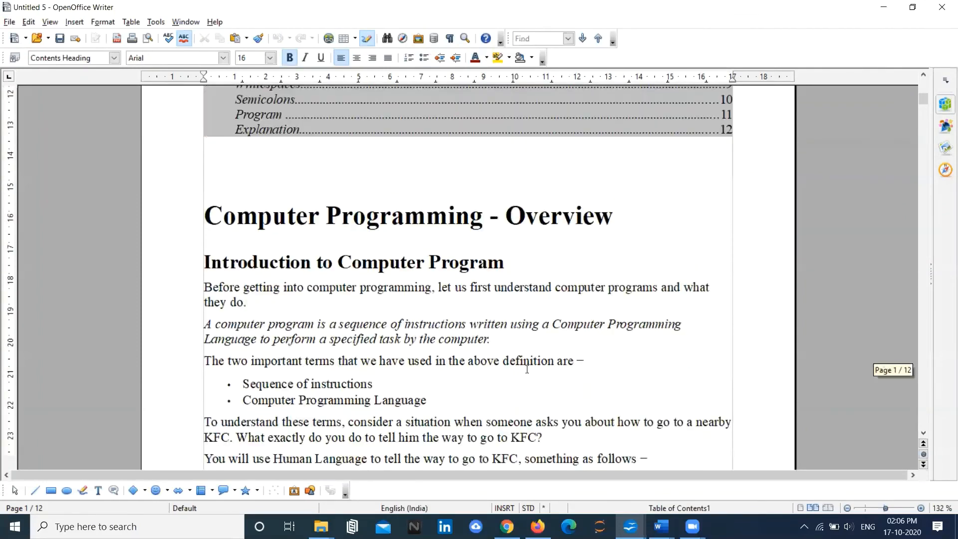
scroll(527, 369, "up", 3)
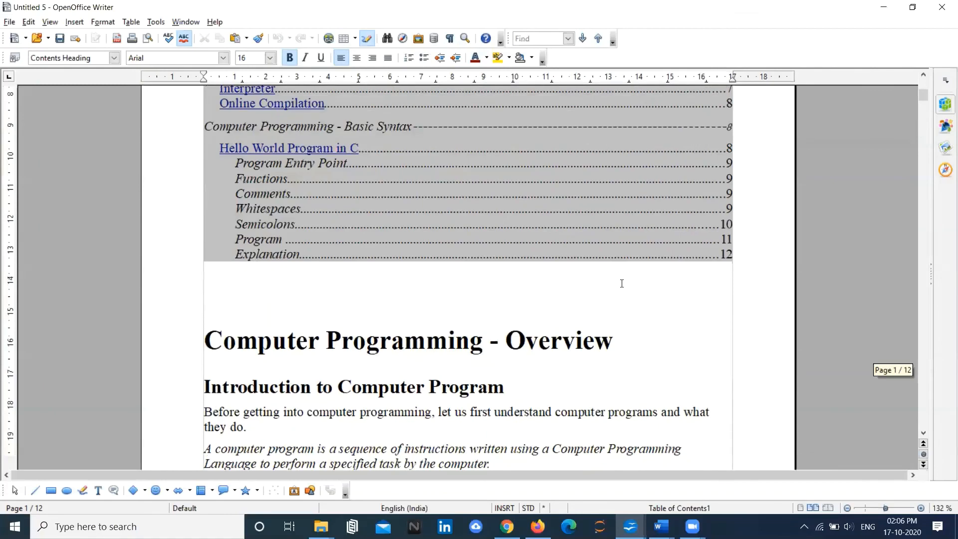
left_click(724, 262)
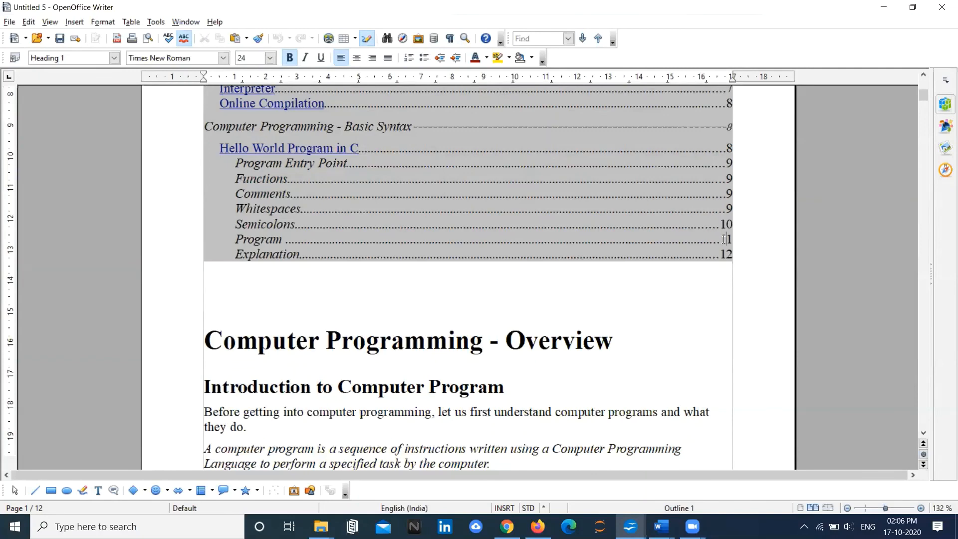
left_click(458, 240)
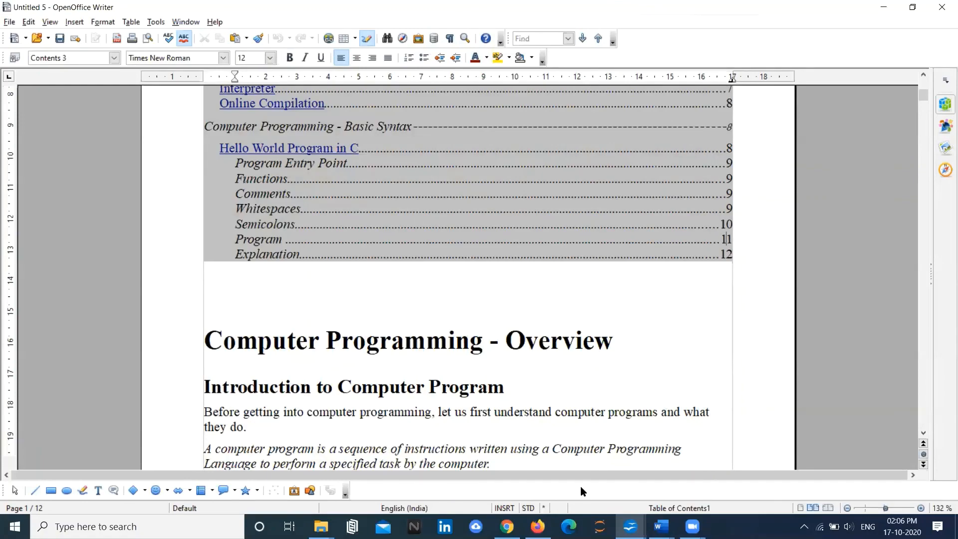
Switch to Firefox and read the PDF textbook's section on deleting a table of contents, its activity and questions, and the mail merge introduction
left_click(537, 527)
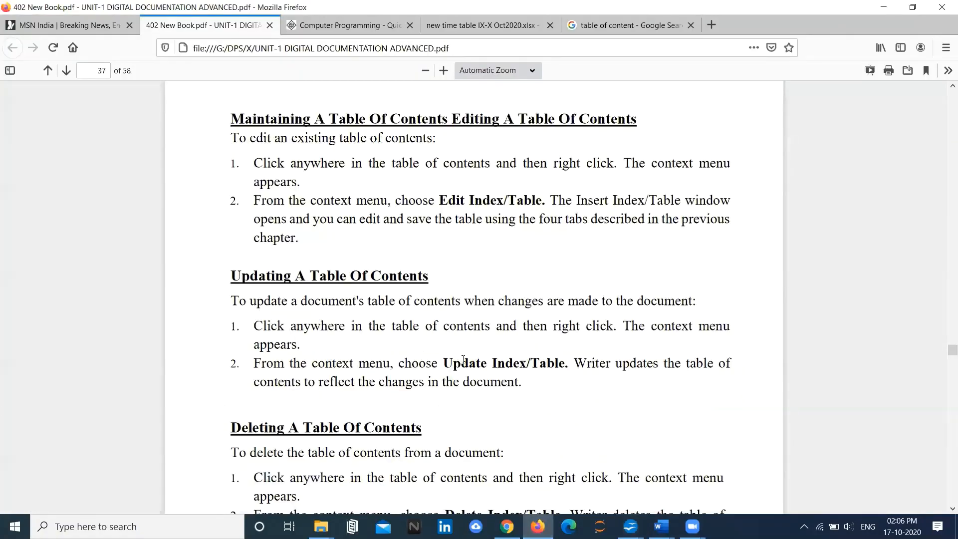
scroll(463, 357, "down", 3)
scroll(463, 363, "down", 6)
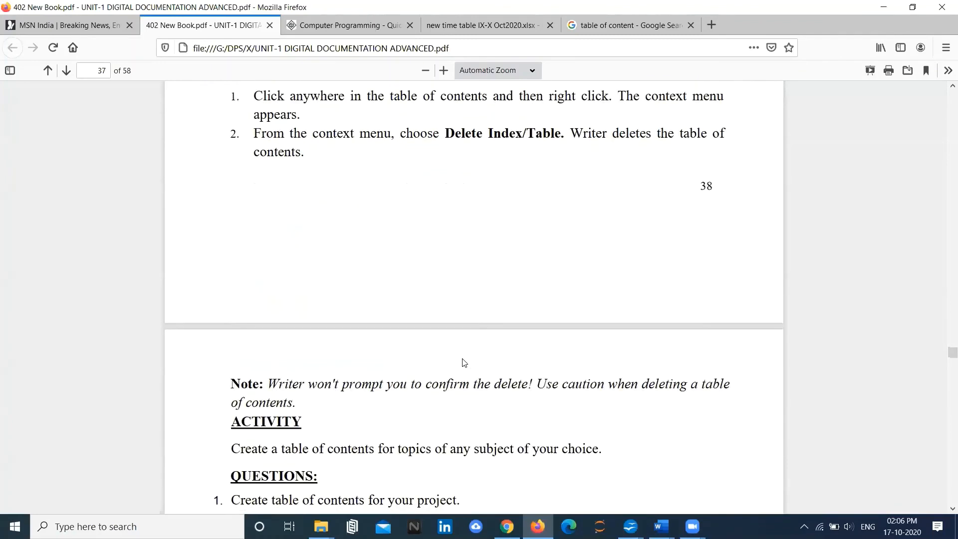
scroll(463, 362, "down", 5)
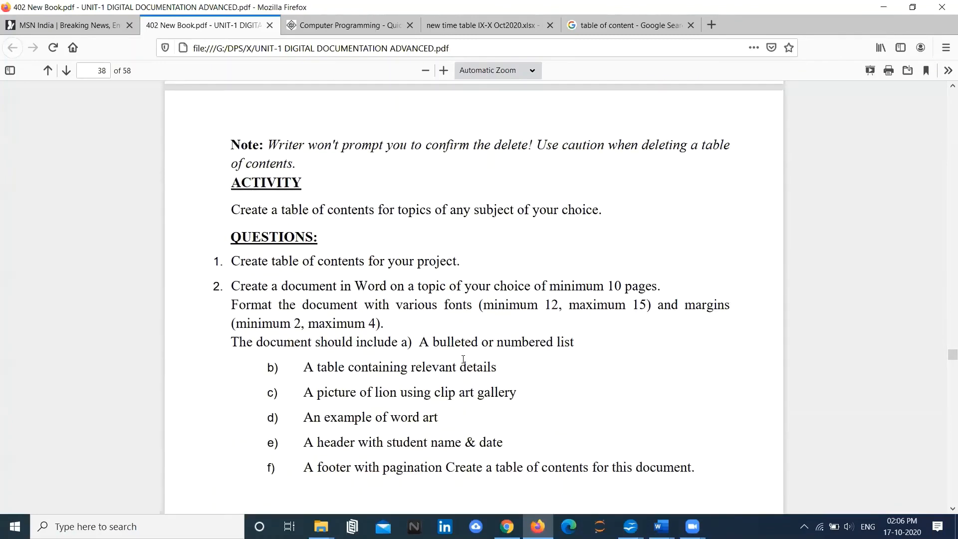
scroll(463, 359, "down", 10)
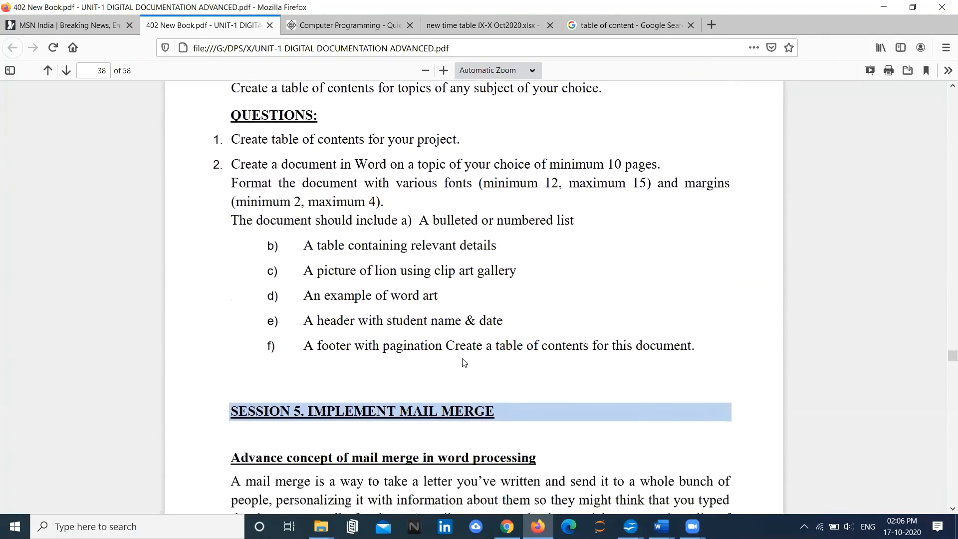
scroll(463, 363, "down", 1)
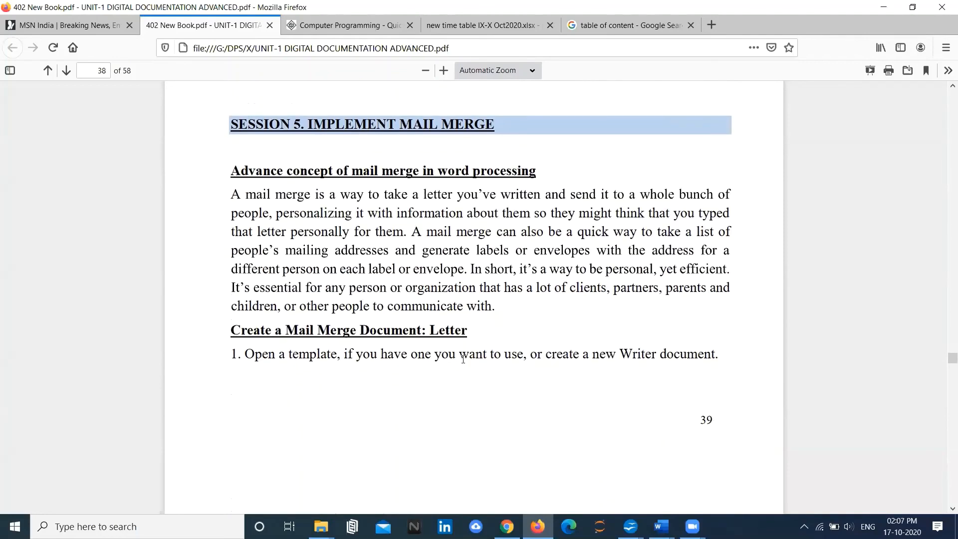
scroll(463, 359, "down", 1)
scroll(464, 359, "up", 1)
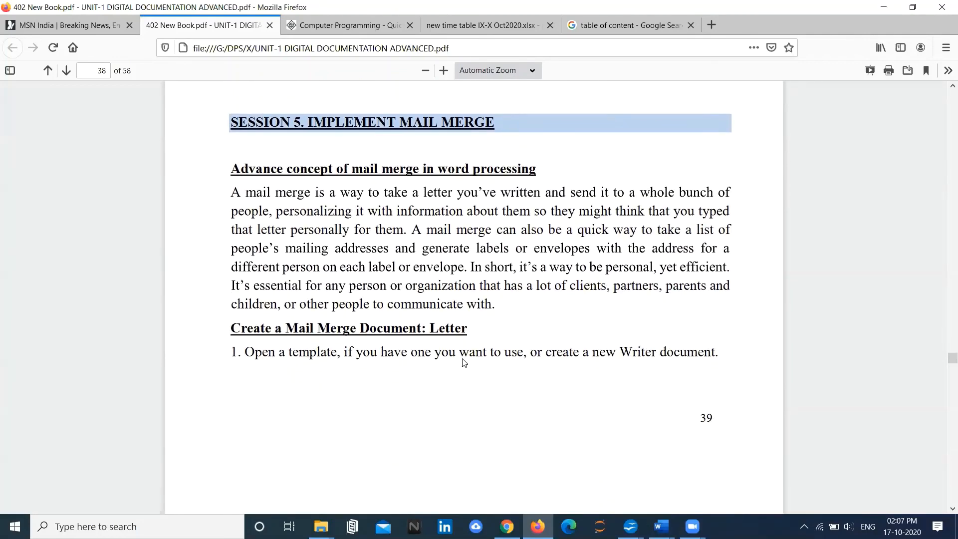